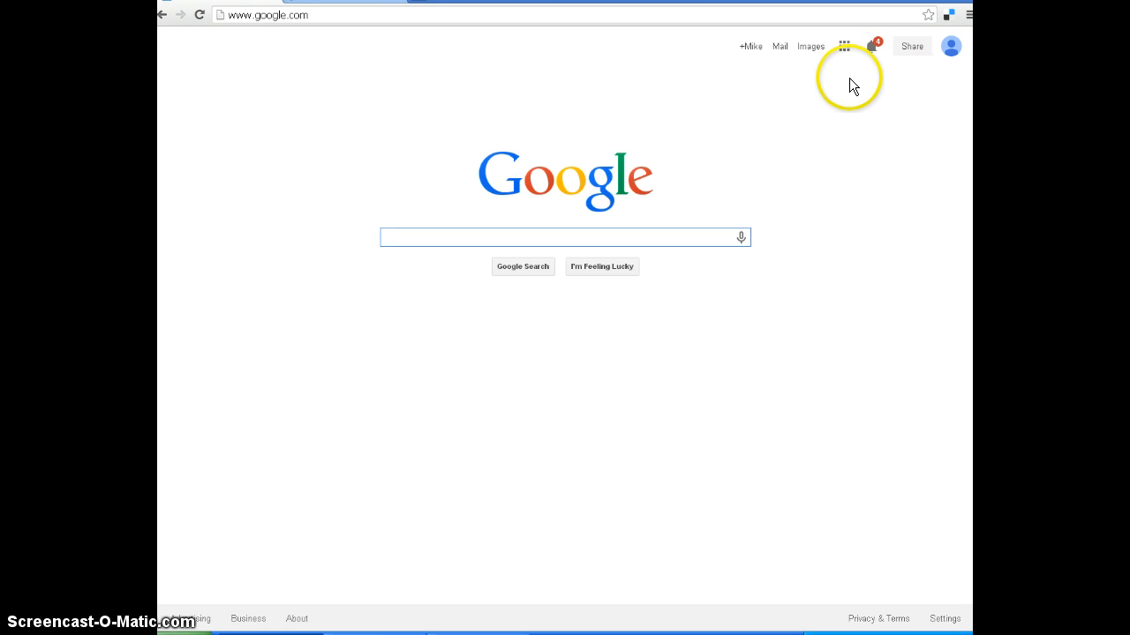
Open Google Drive from the Google home page, and switch My Drive to list view and back to grid view.
click(845, 51)
click(801, 171)
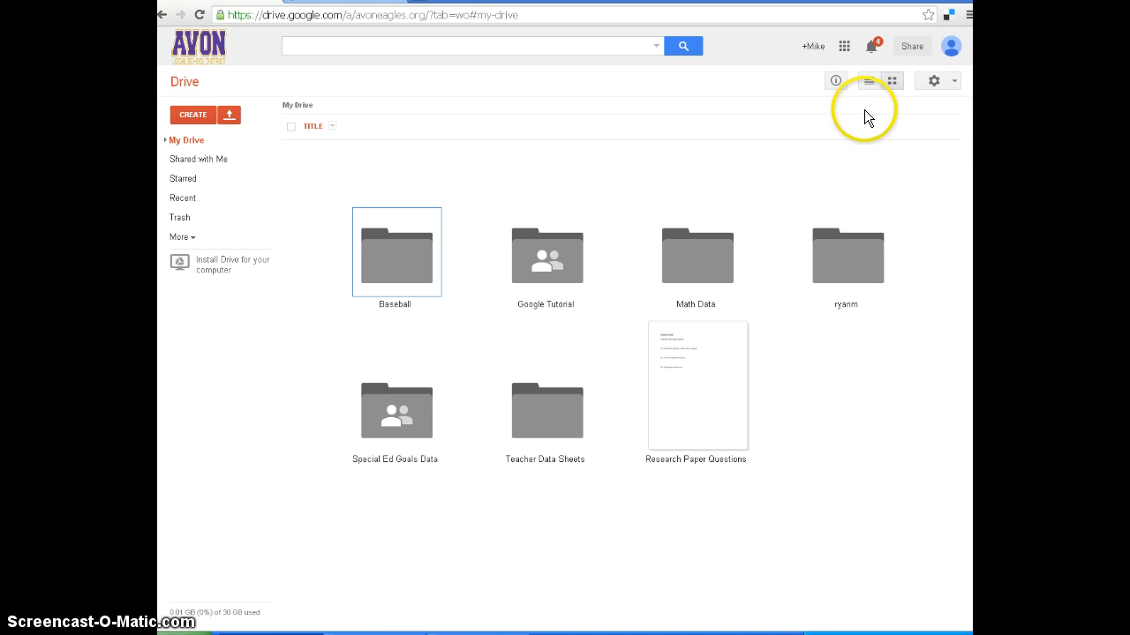
click(868, 81)
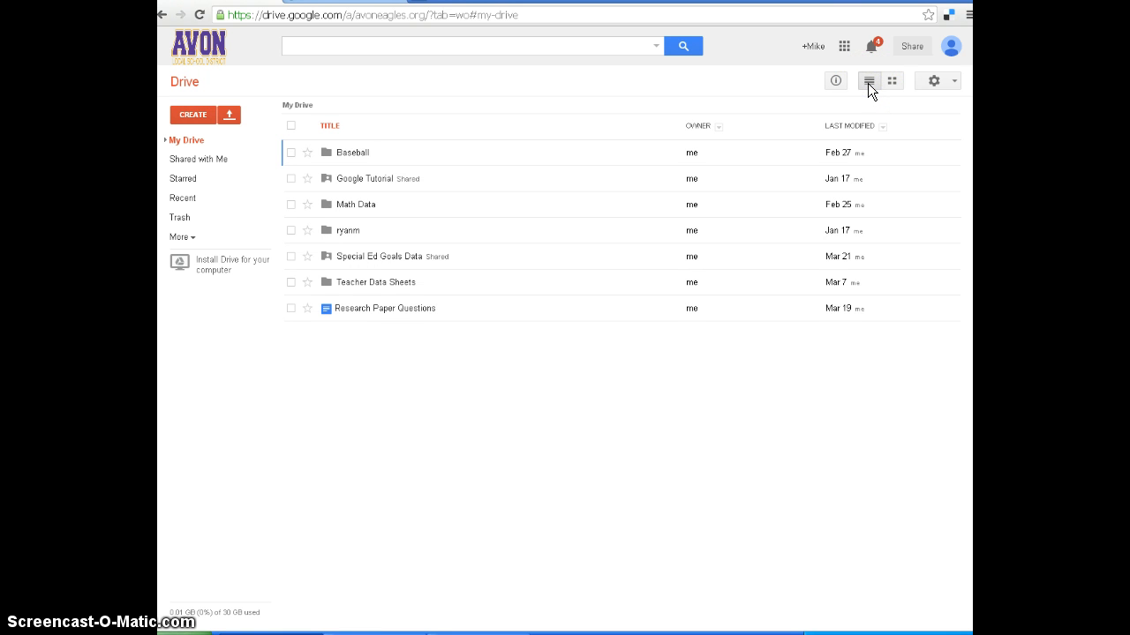
click(891, 80)
click(424, 249)
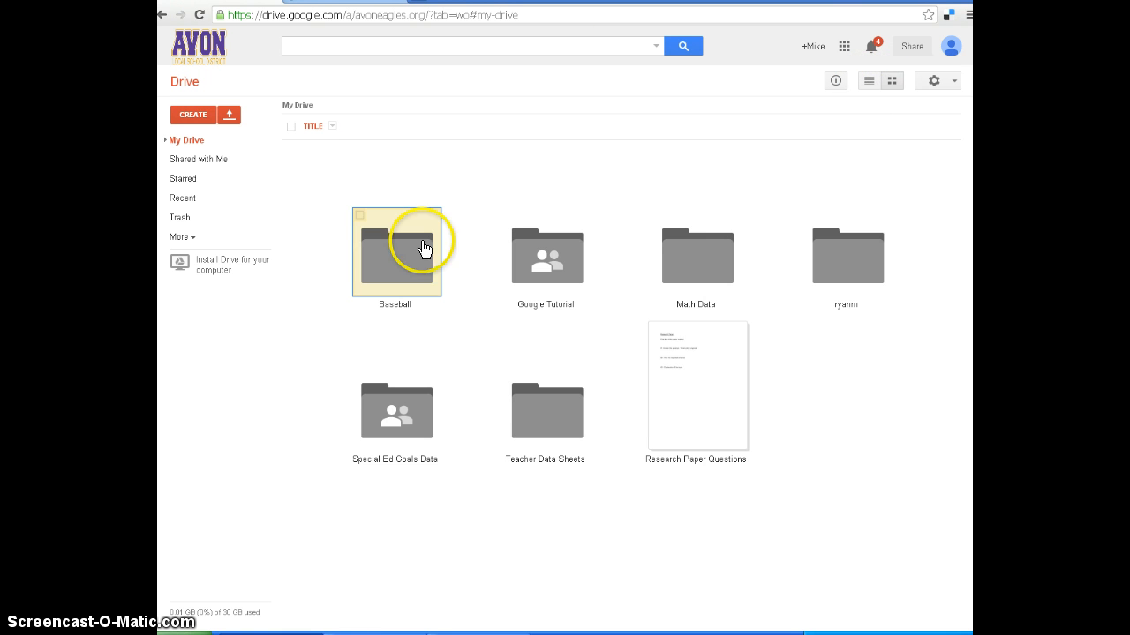
click(424, 249)
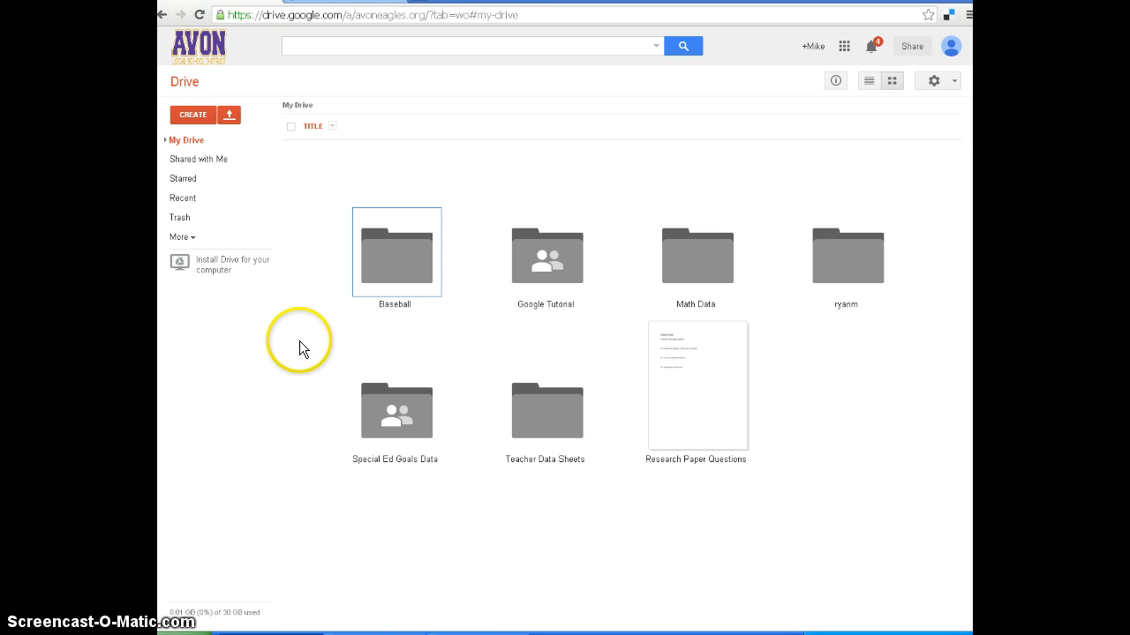
Open the Behavior Form from the Behavior folder in Special Ed Goals Data, review its questions and close it.
double_click(393, 418)
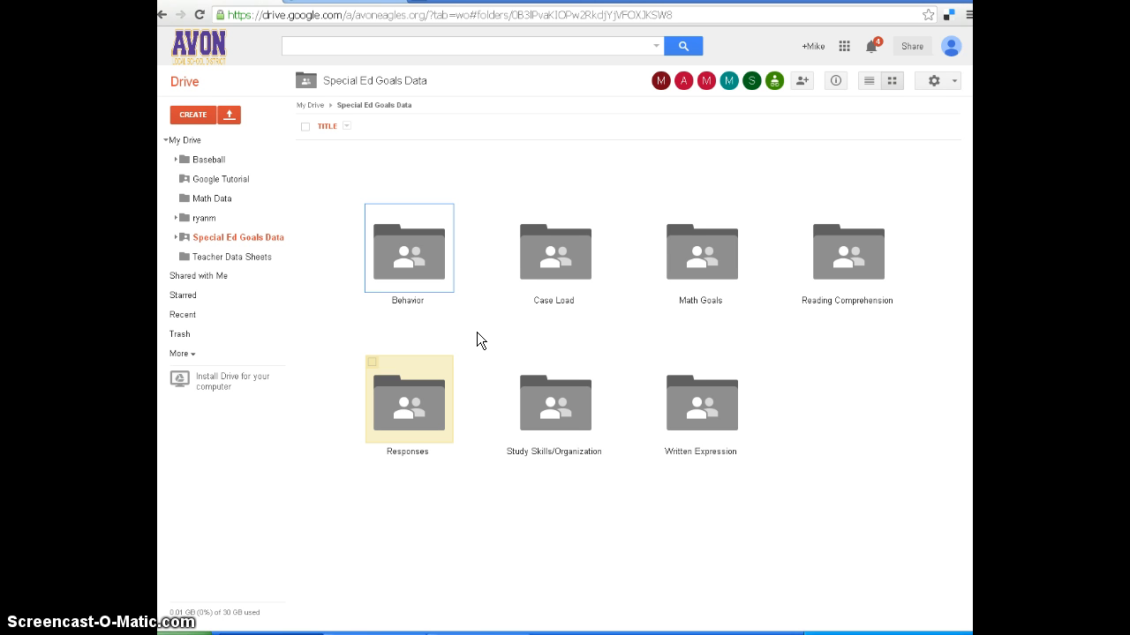
double_click(444, 274)
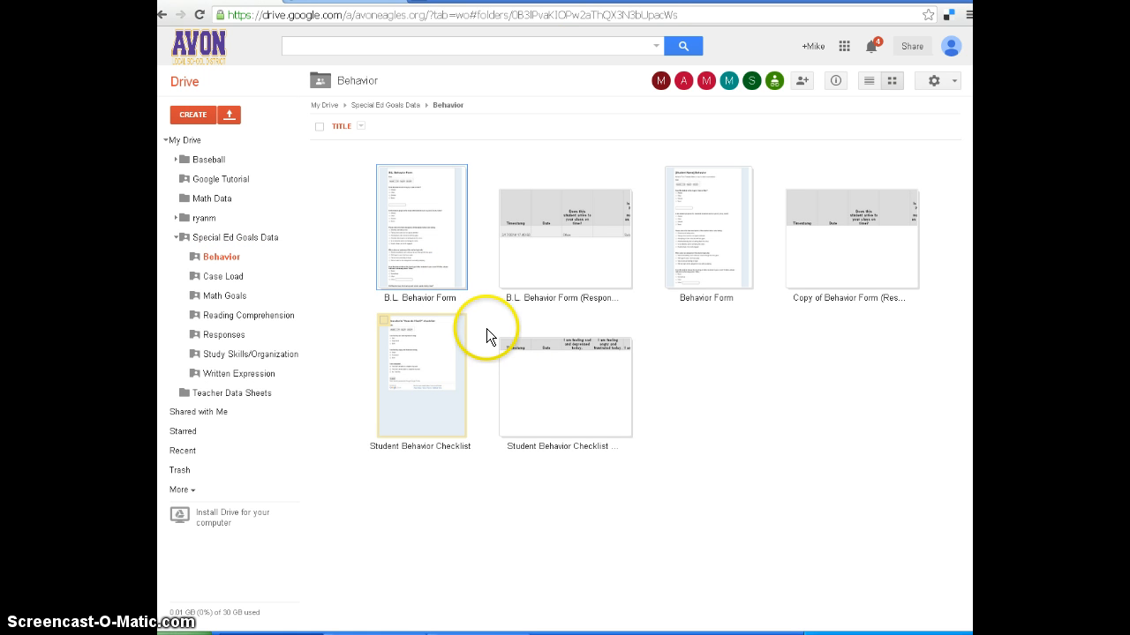
double_click(726, 267)
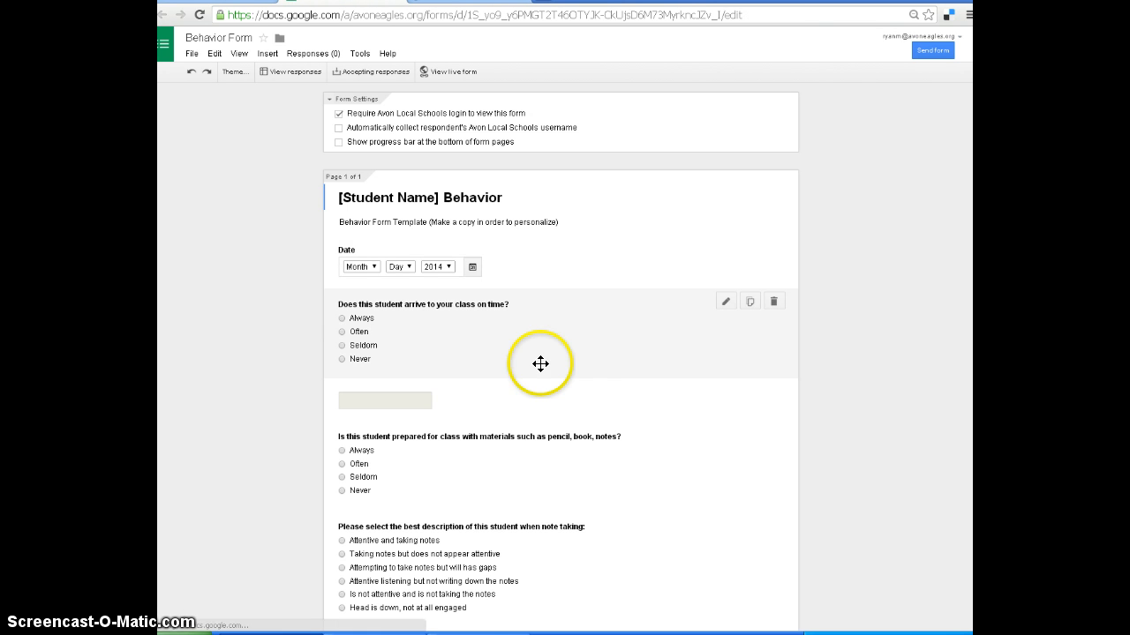
scroll(253, 344, down, 1)
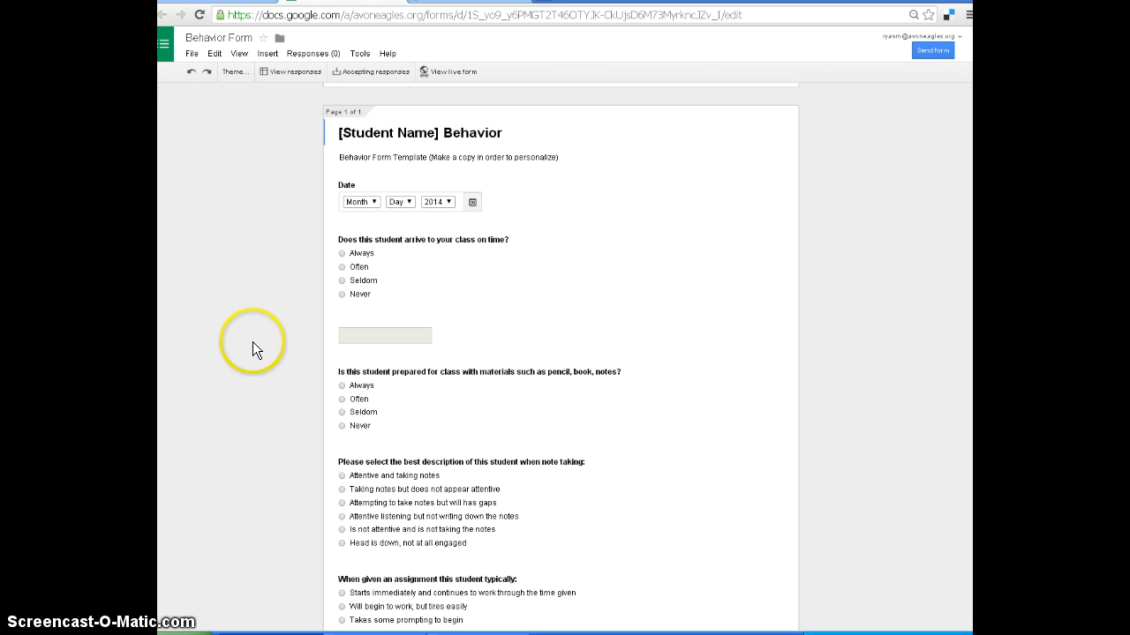
scroll(253, 339, up, 1)
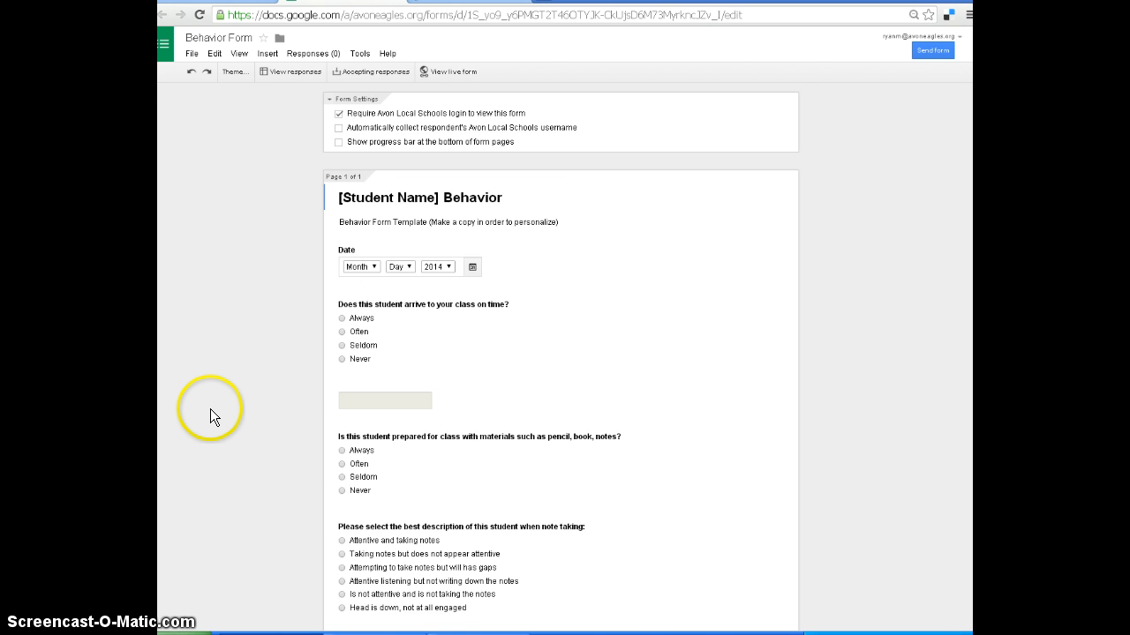
scroll(210, 409, down, 2)
scroll(210, 409, down, 4)
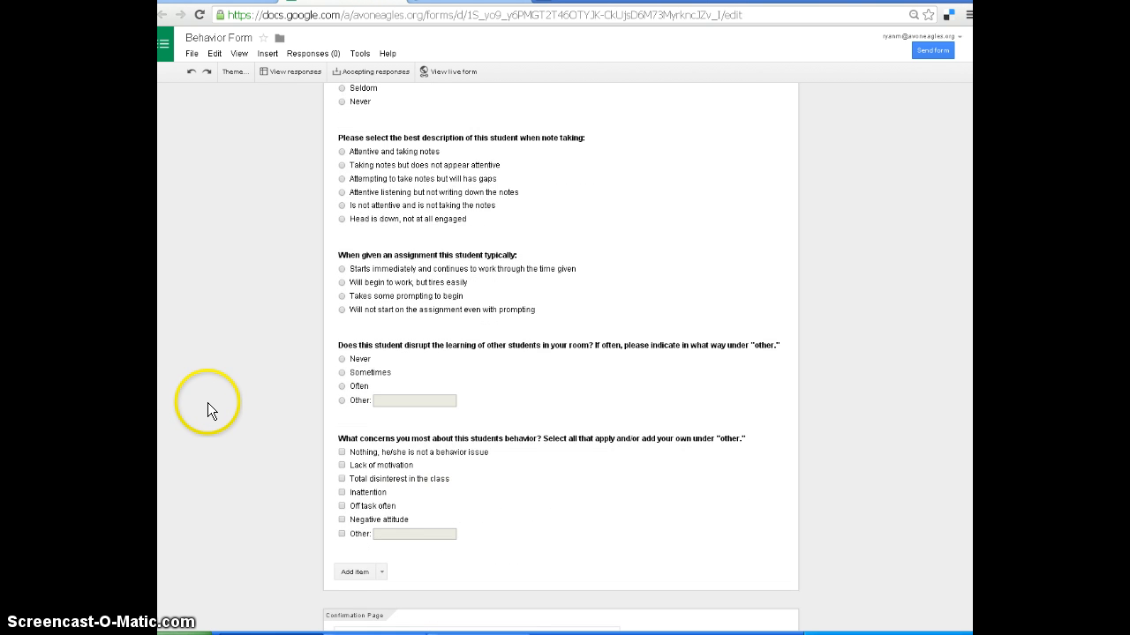
scroll(208, 402, up, 6)
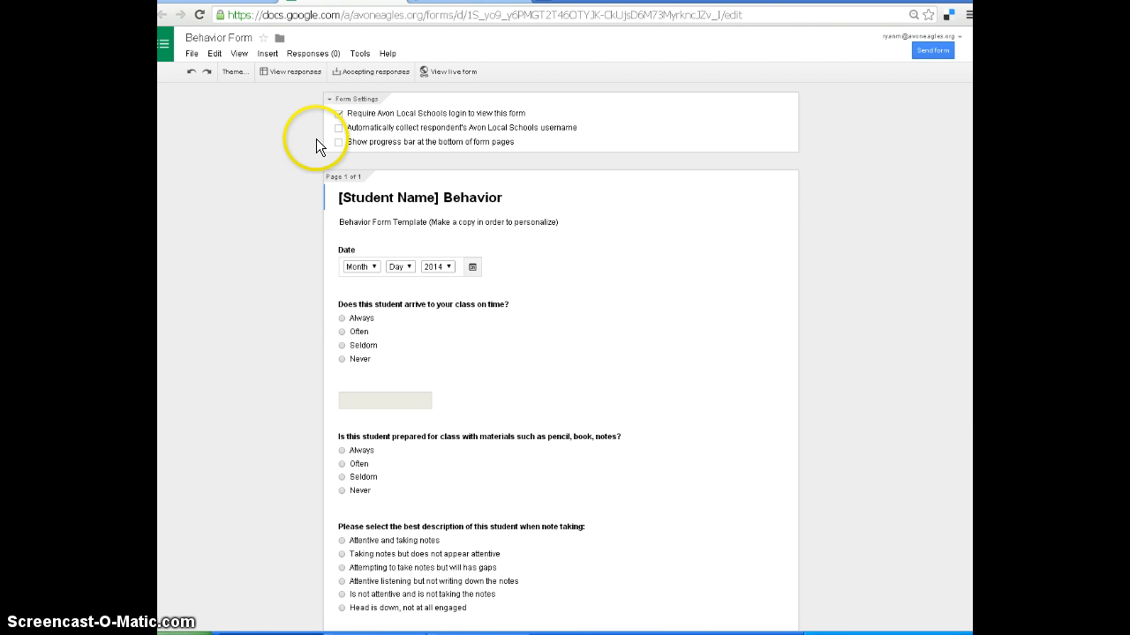
click(467, 2)
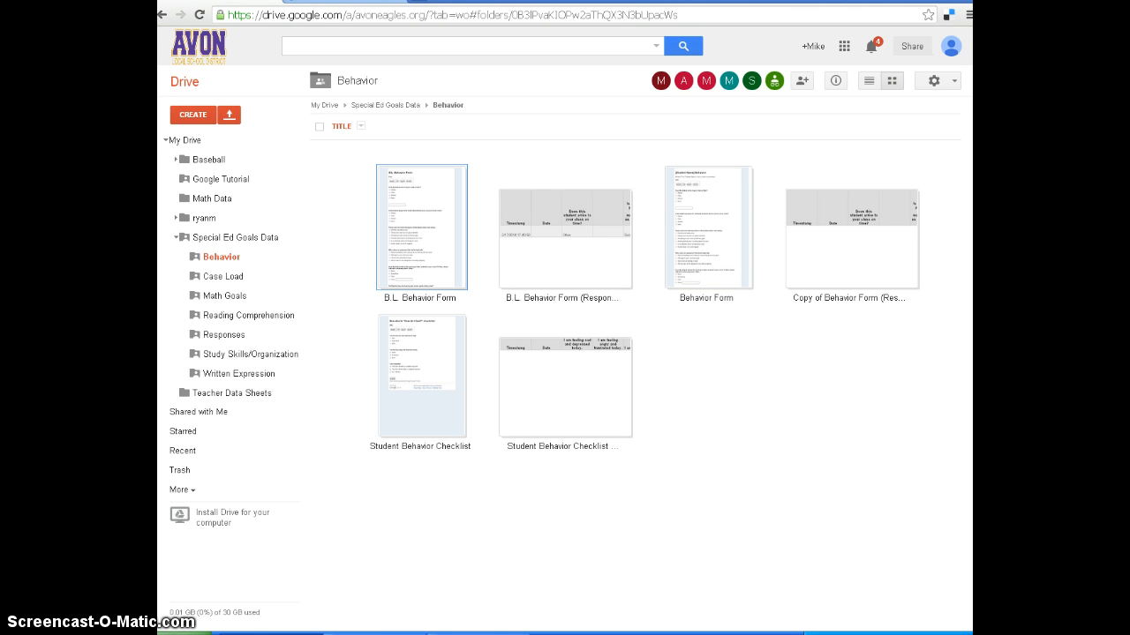
Look through the Math Goals, Reading Comprehension and Written Expression folders in Special Ed Goals Data.
click(162, 14)
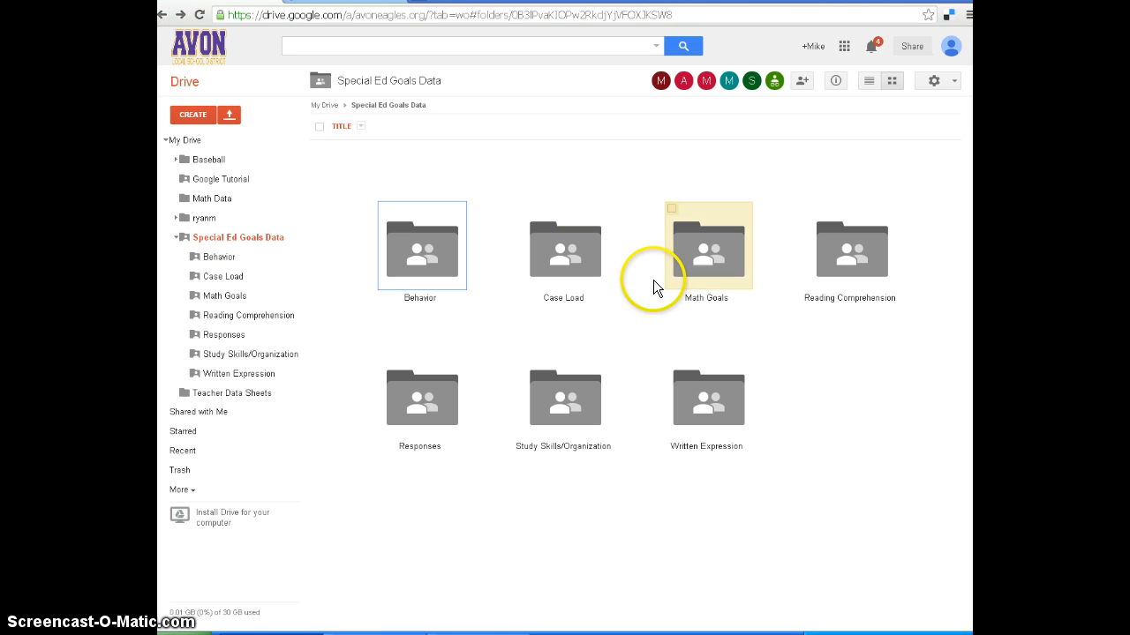
double_click(706, 269)
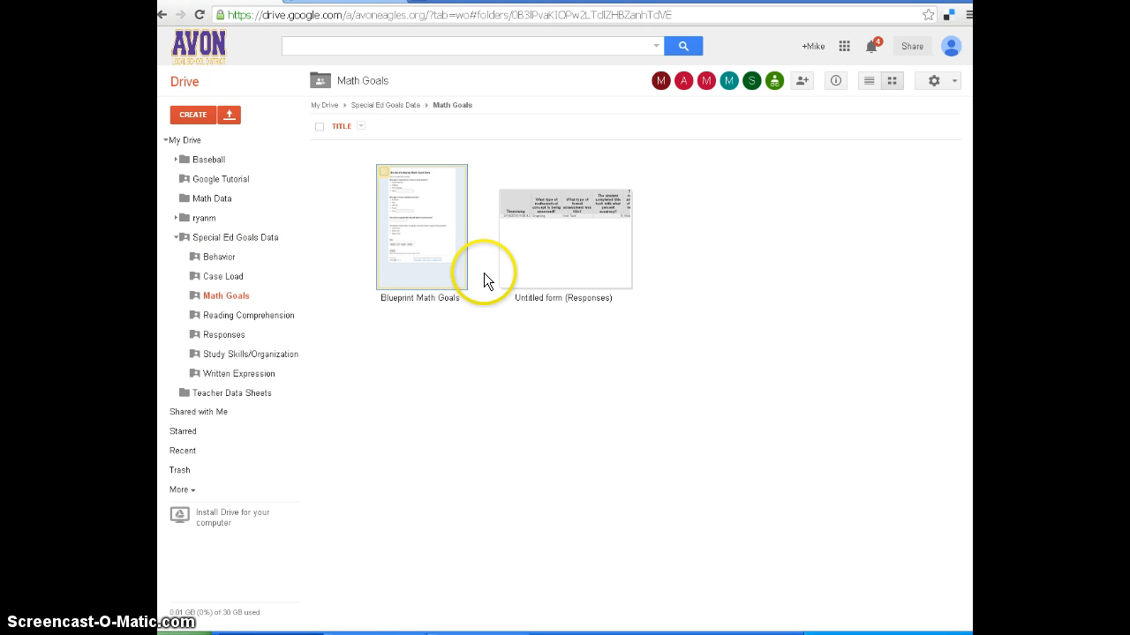
click(434, 295)
click(163, 16)
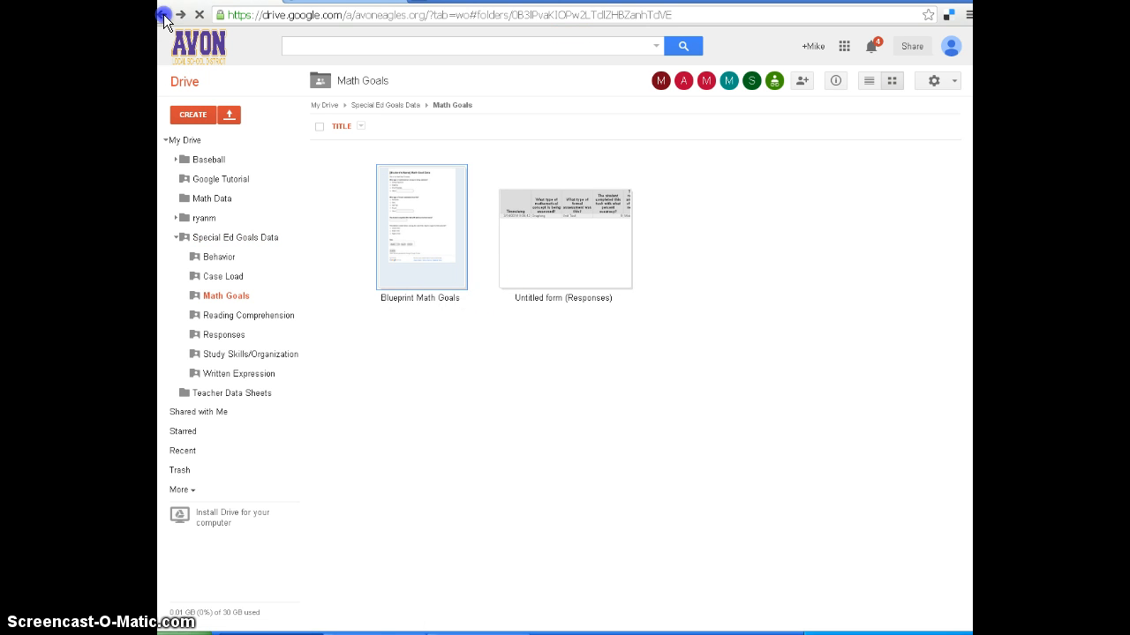
double_click(871, 258)
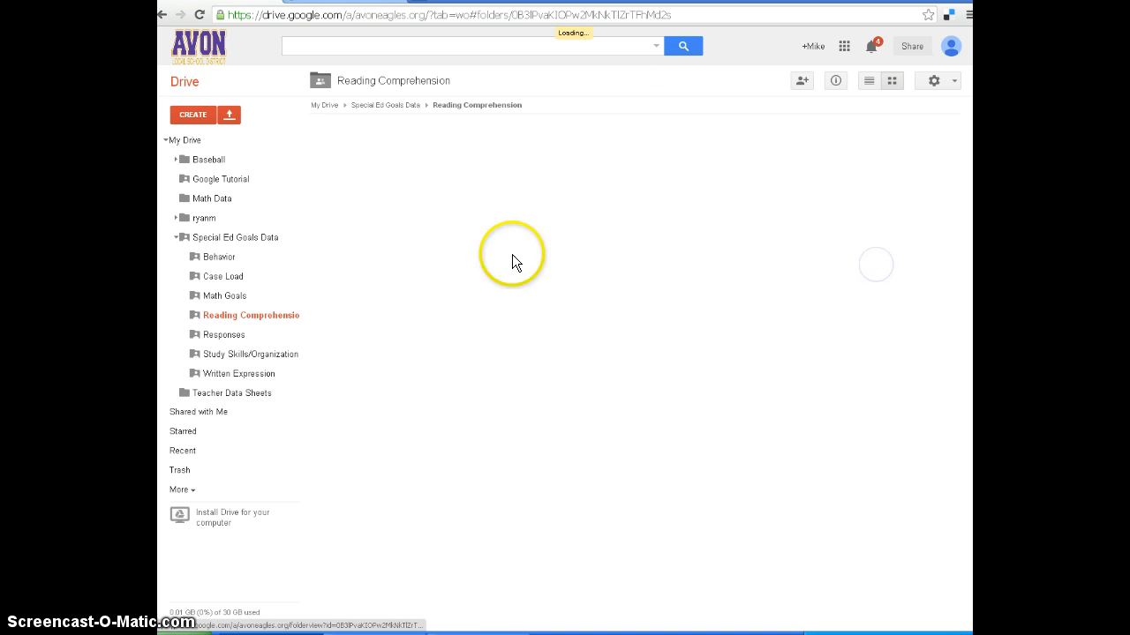
click(163, 15)
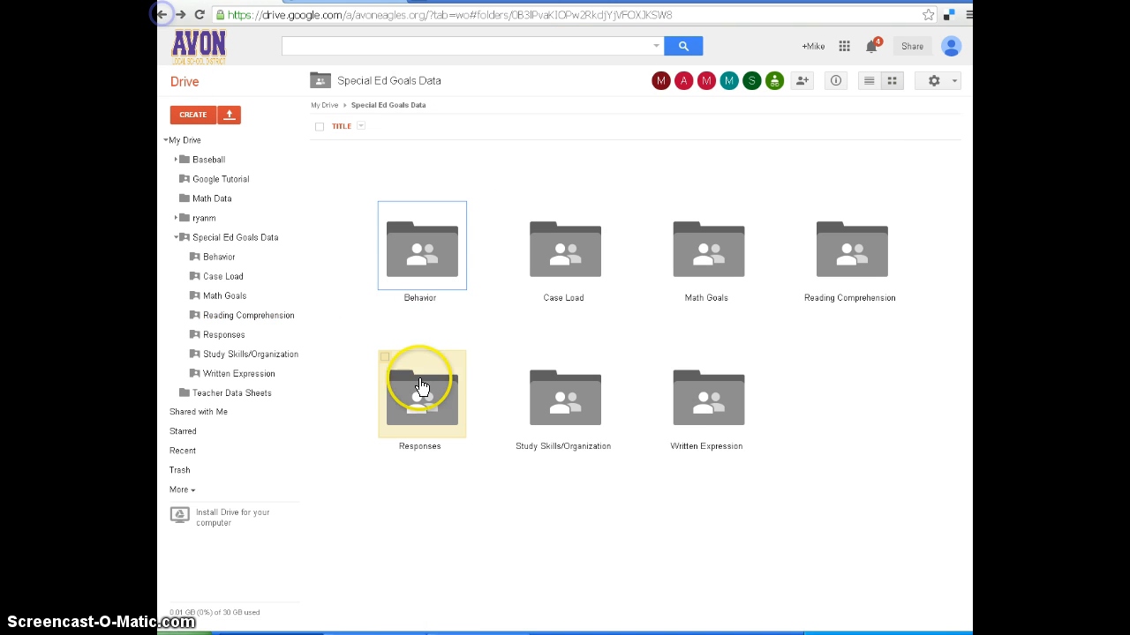
double_click(697, 423)
click(163, 14)
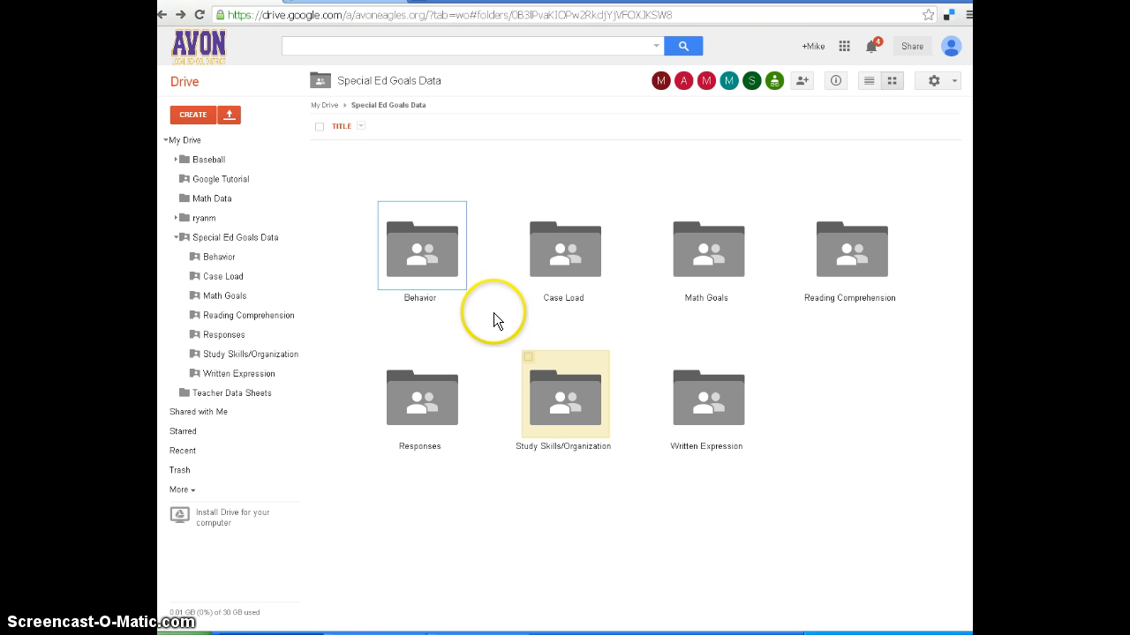
View the Student Behavior Checklist form in the Behavior folder and close it.
double_click(447, 259)
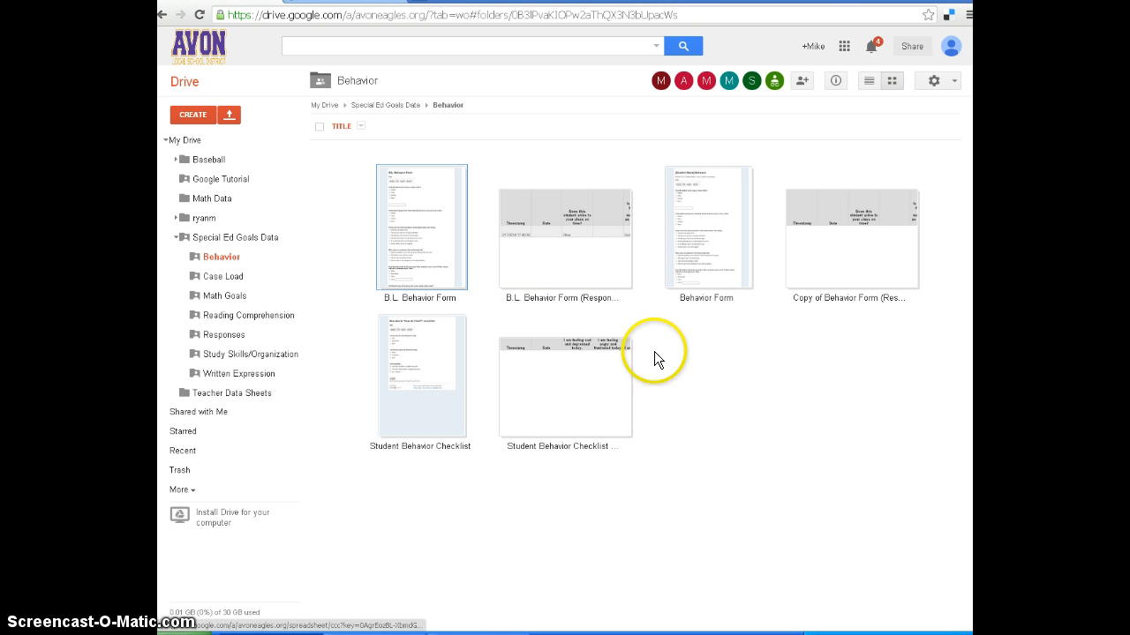
click(429, 349)
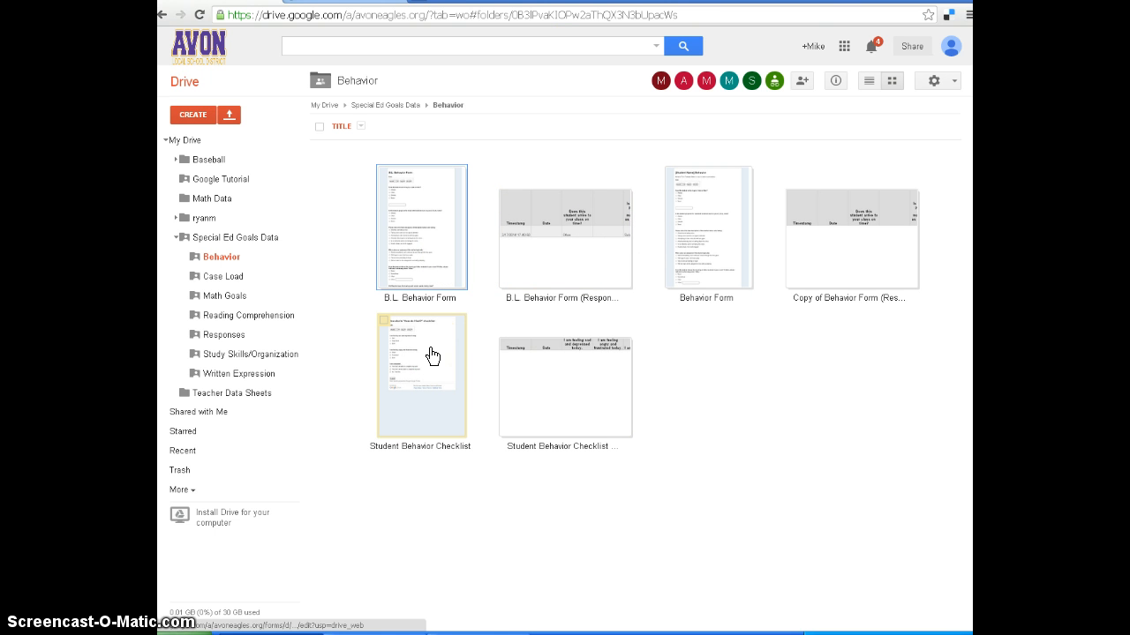
double_click(429, 349)
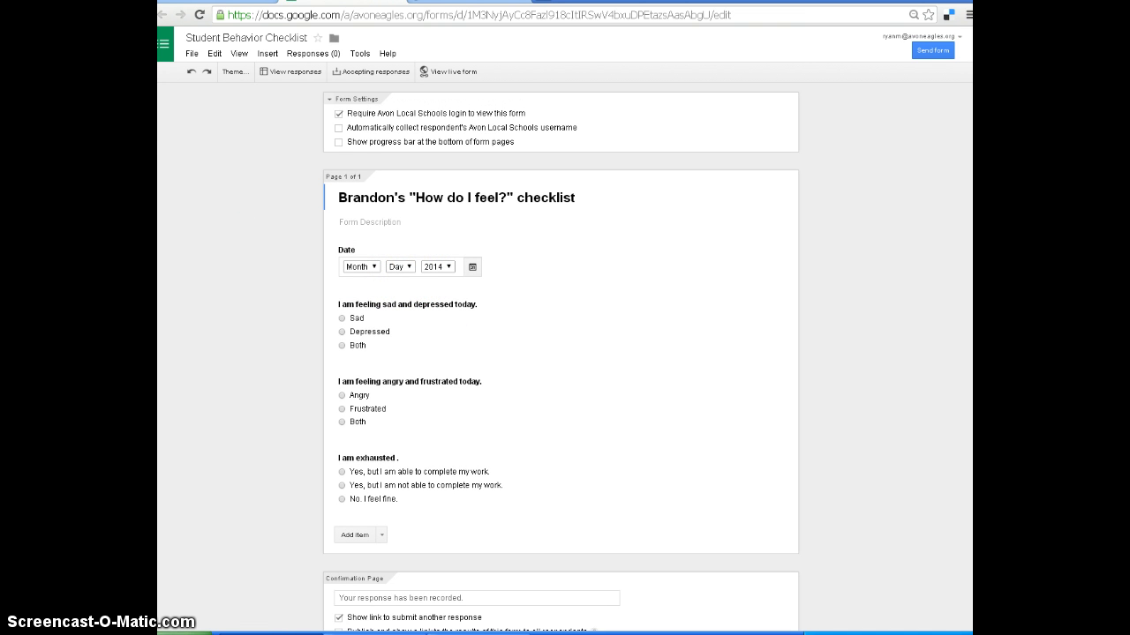
click(397, 0)
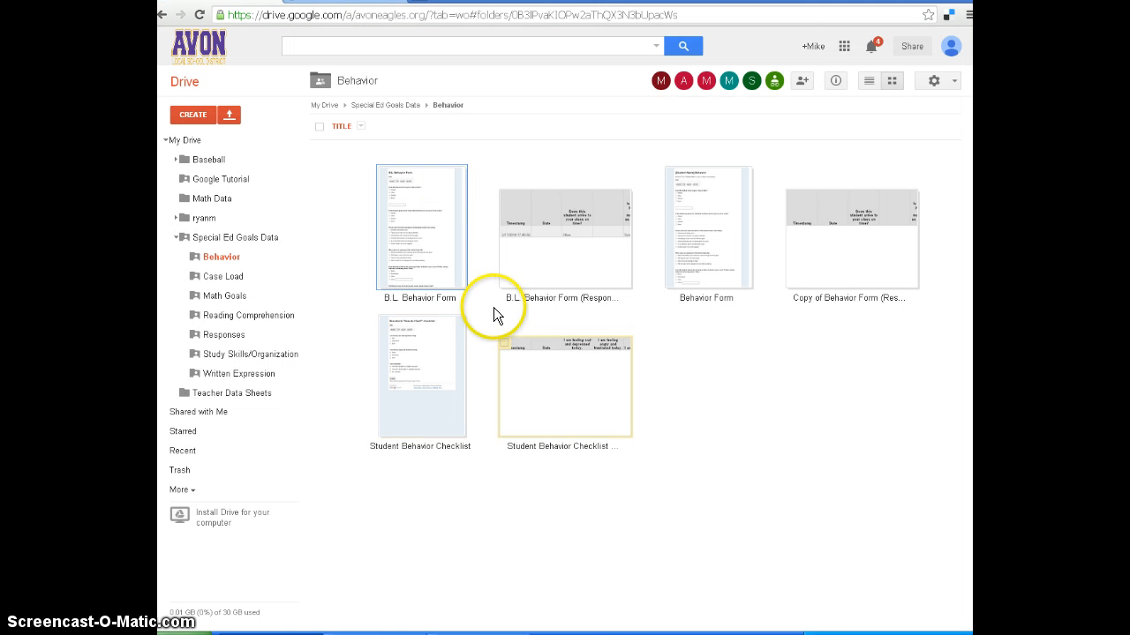
Make a copy of the Behavior Form template, named with the student's full name followed by "Behavior Form".
double_click(718, 254)
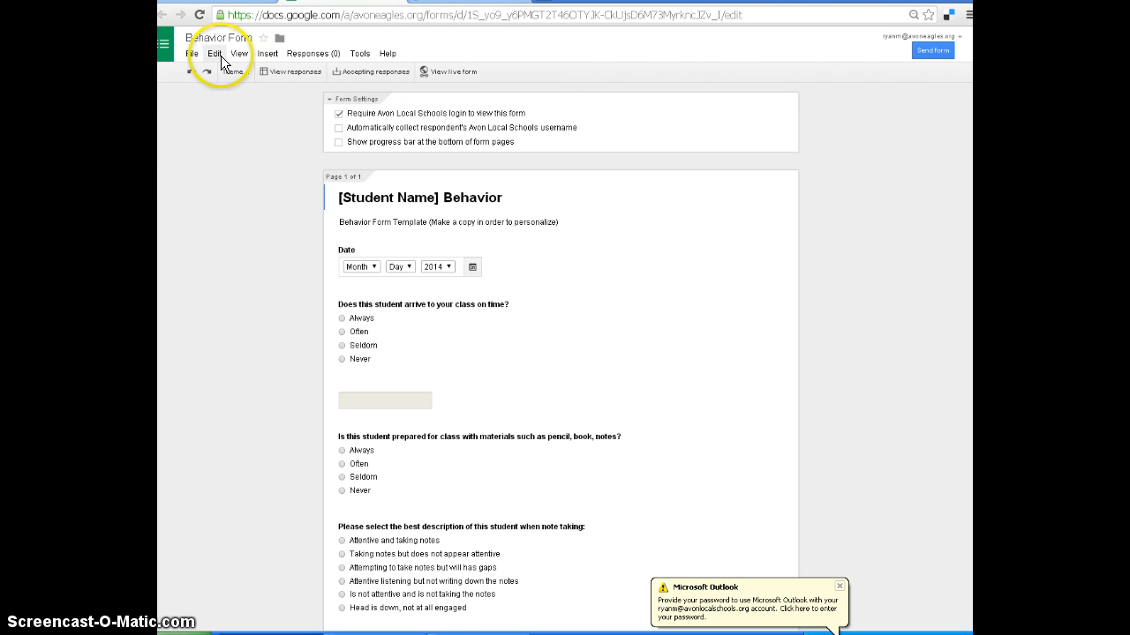
click(192, 54)
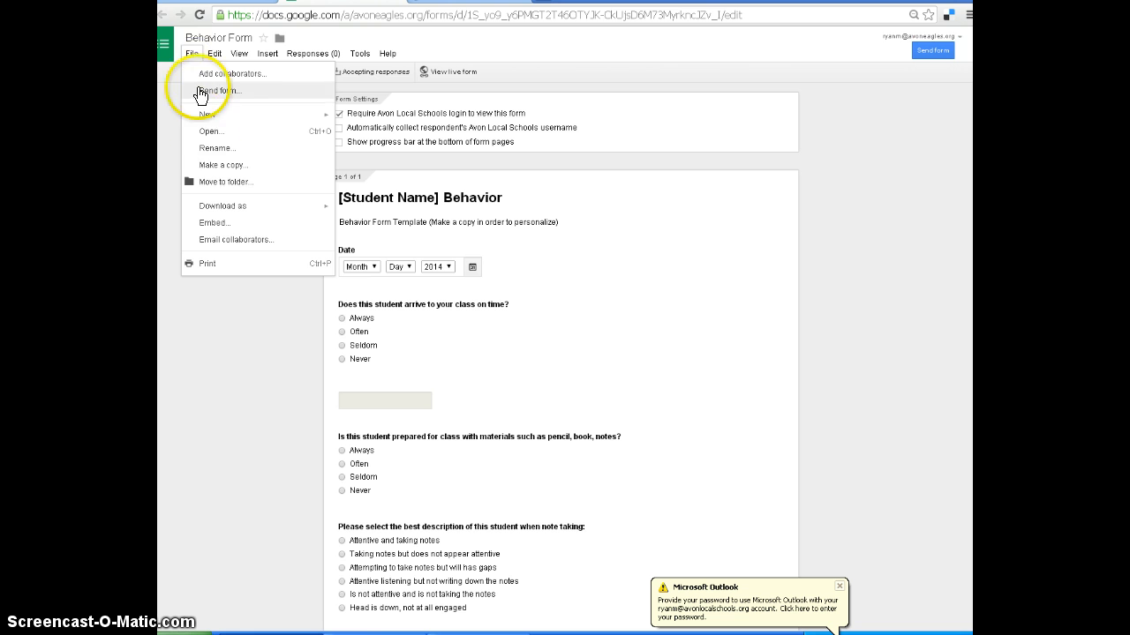
click(223, 164)
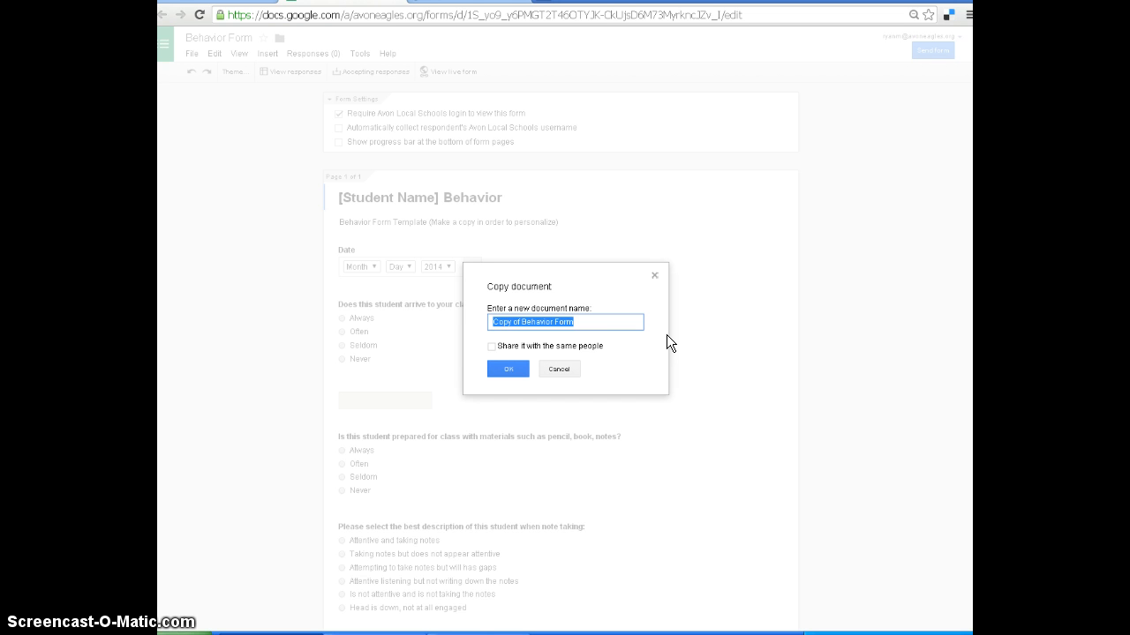
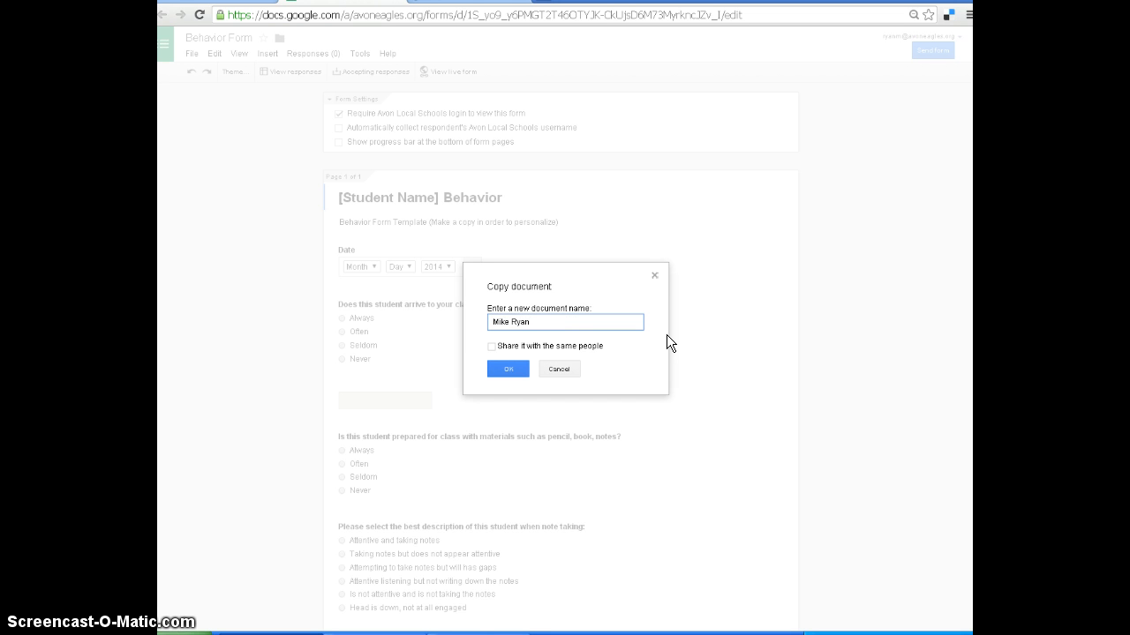
text( Behavior Form)
click(523, 371)
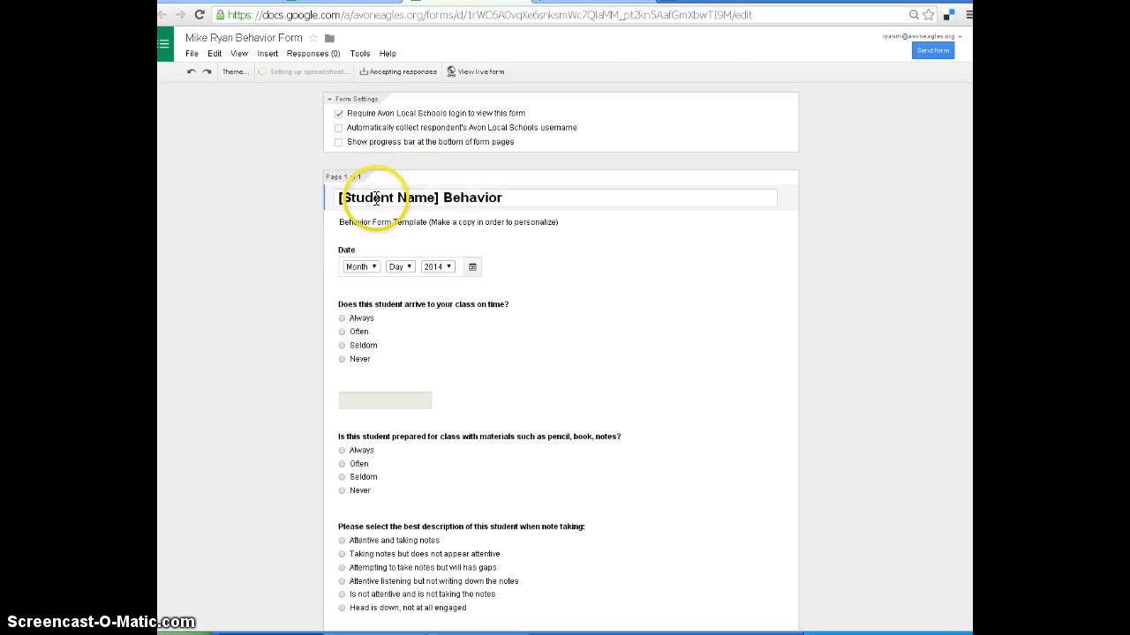
Replace the "[Student Name]" placeholder in the copied form's title with the student's full name.
click(375, 198)
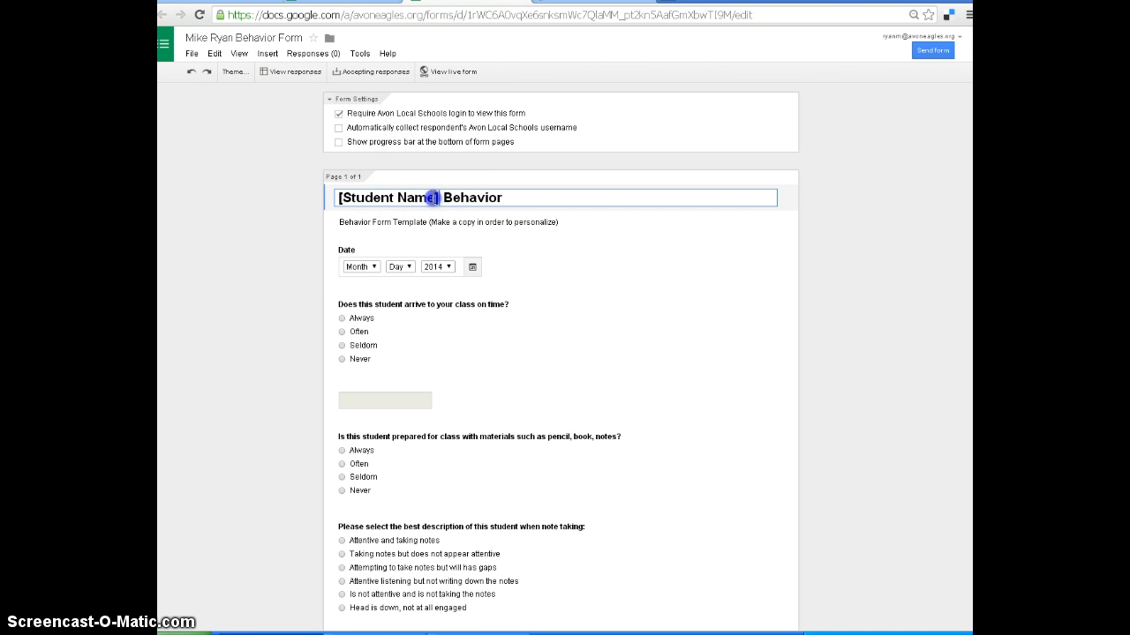
drag(439, 197, 317, 201)
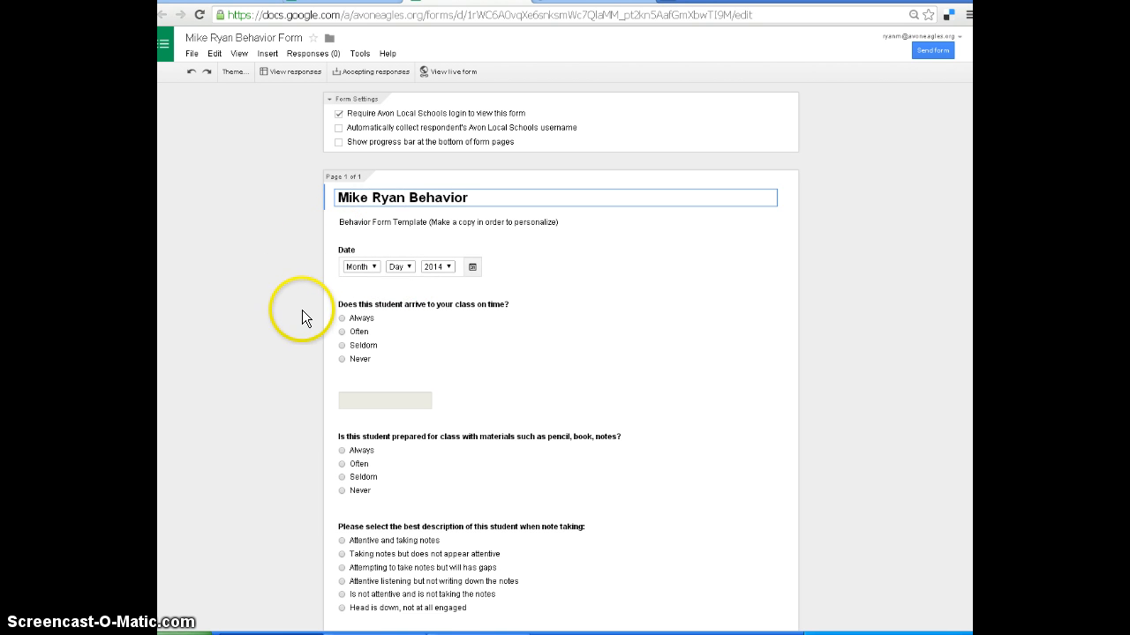
Delete the question about the student disrupting the learning of other students from the copied form.
scroll(301, 314, down, 3)
scroll(303, 312, down, 2)
scroll(303, 313, up, 3)
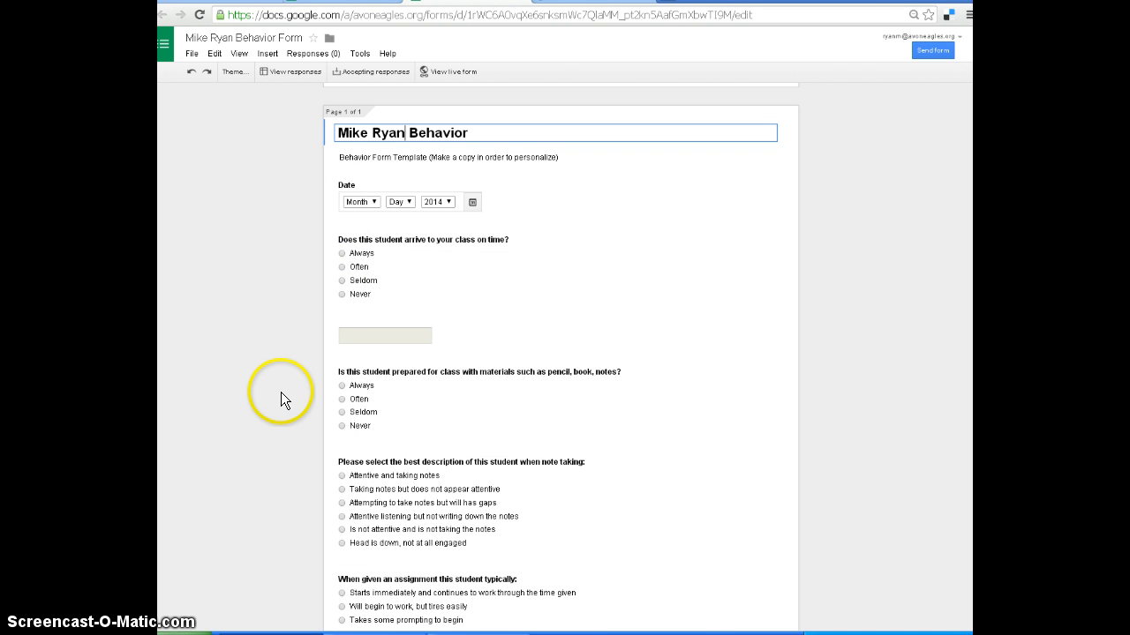
scroll(286, 391, down, 4)
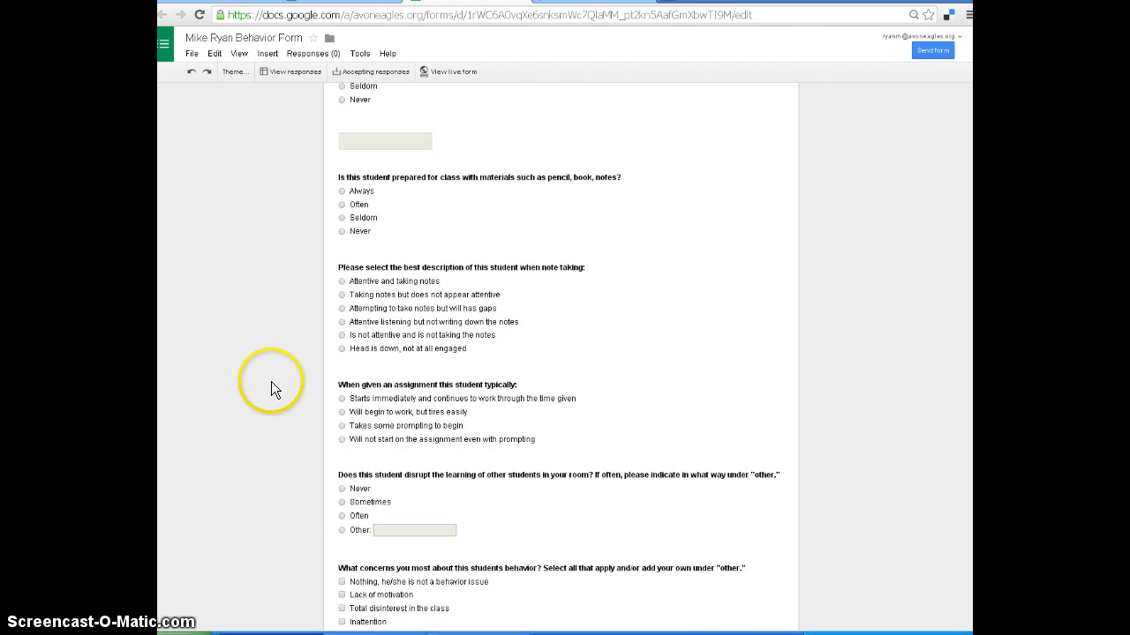
scroll(271, 381, down, 1)
scroll(271, 382, down, 1)
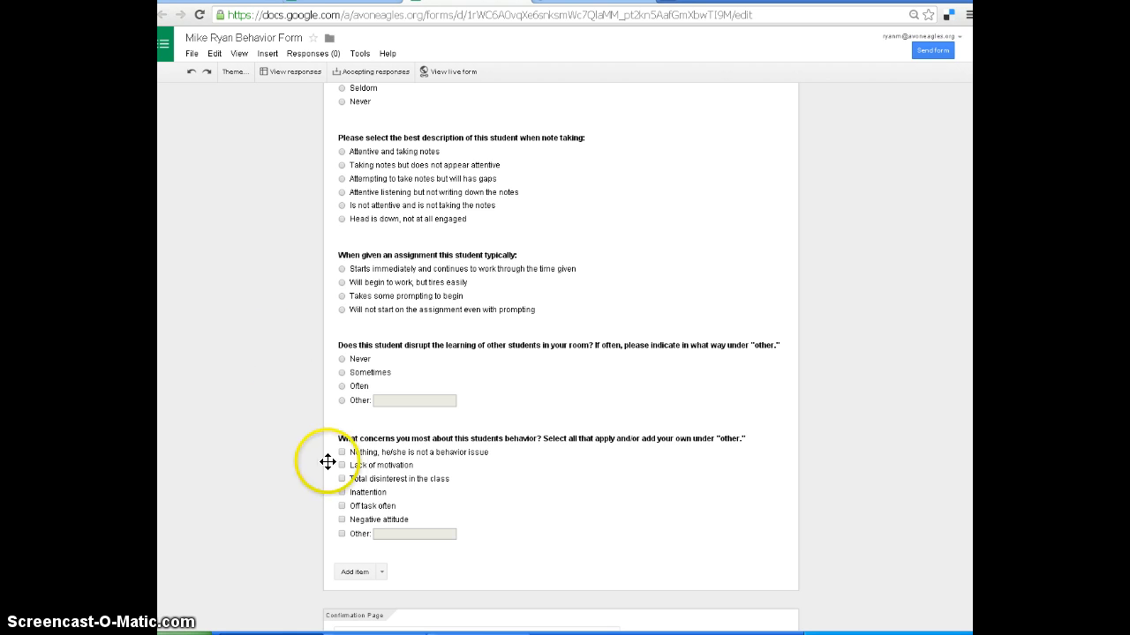
mouse_move(764, 462)
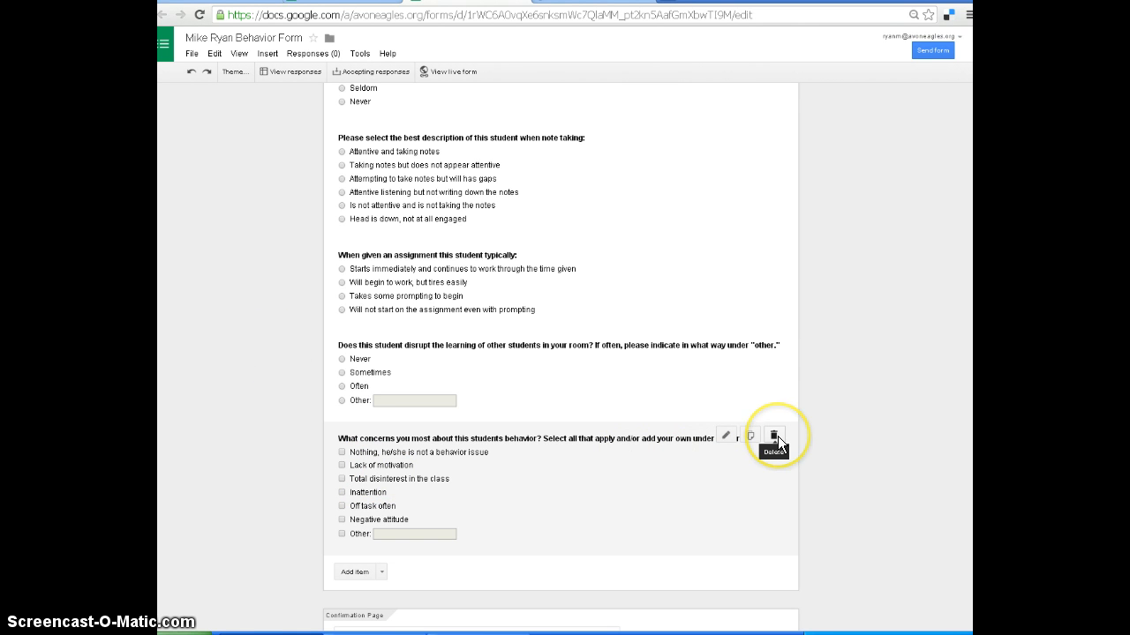
mouse_move(690, 380)
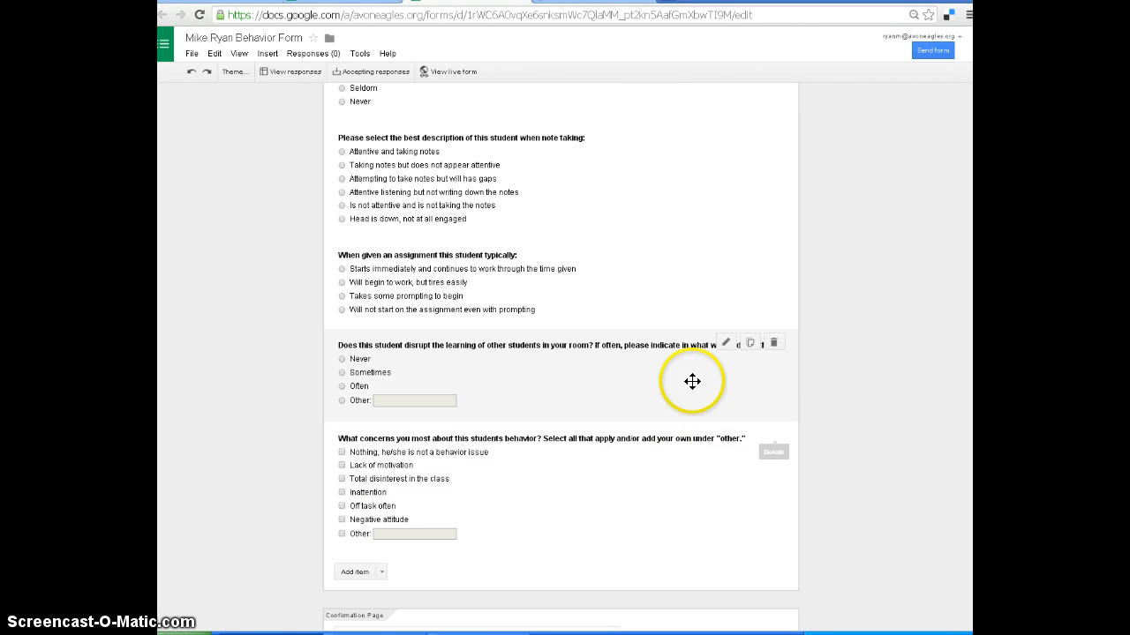
click(776, 343)
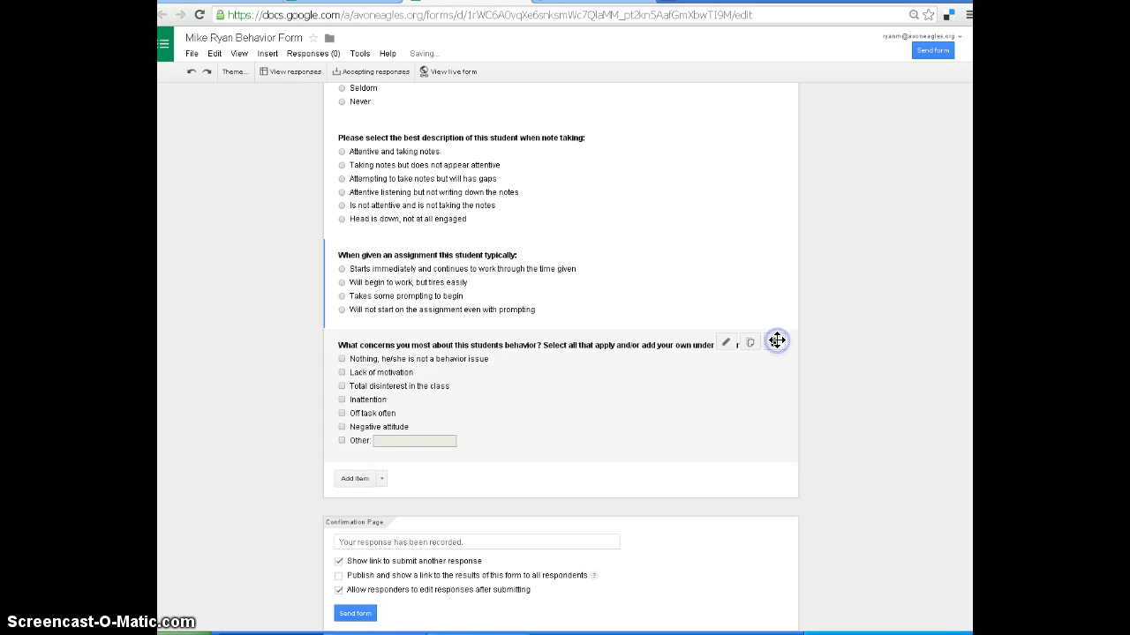
Add a question titled "Did this student get in any altercations throughout the week?" at the end of the form.
click(353, 480)
scroll(178, 334, down, 1)
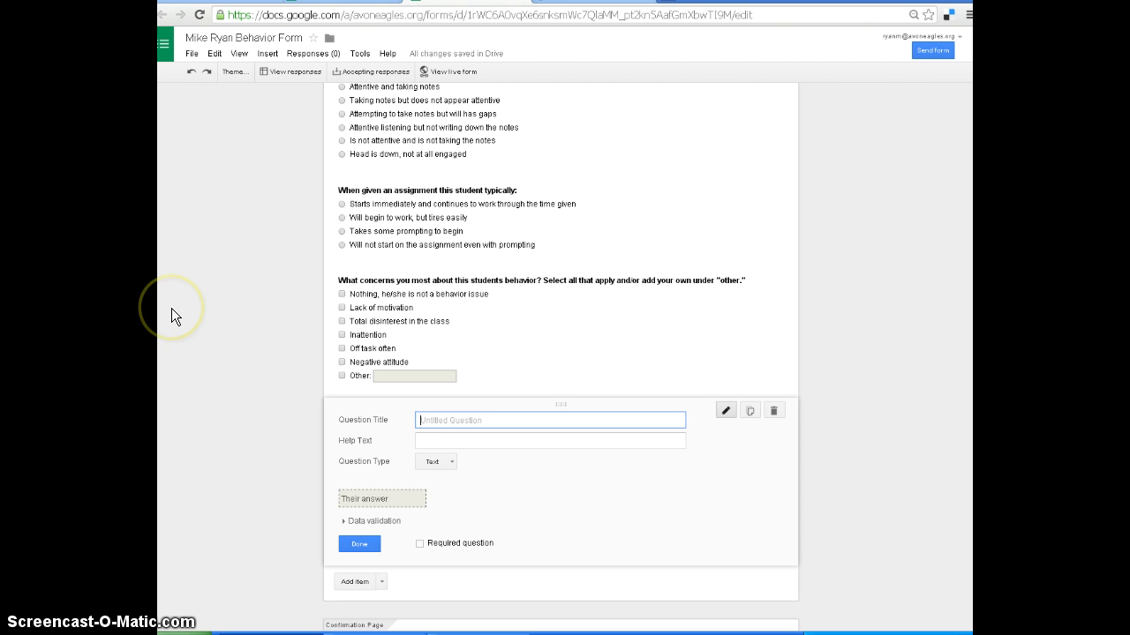
text(Do)
text(id this student get)
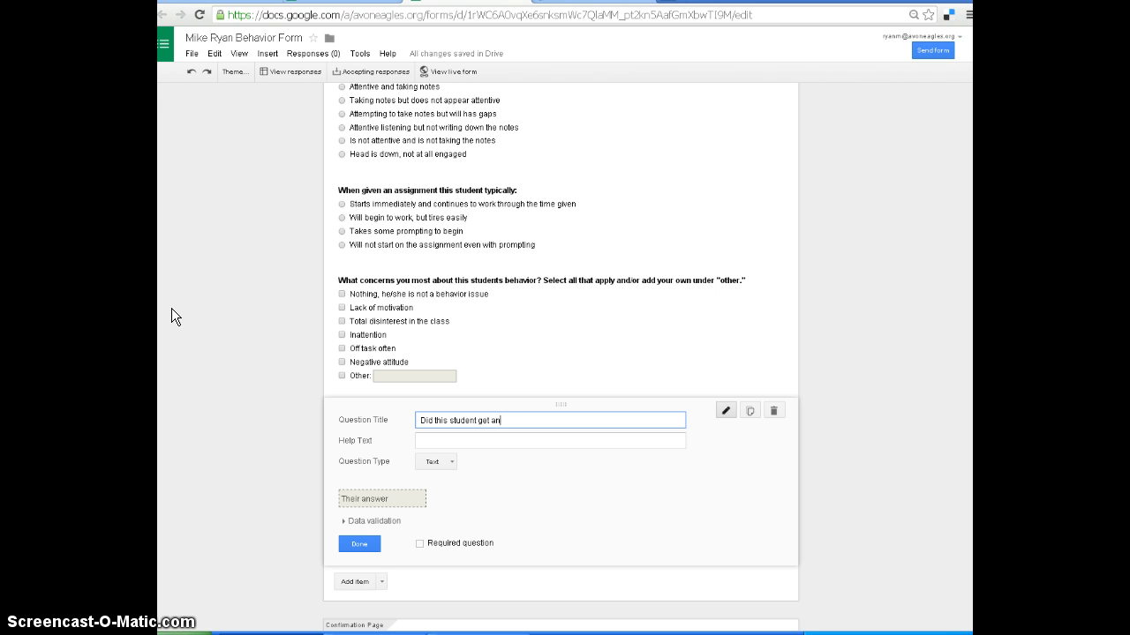
text( in any altercations throughout the week?)
Make the altercations question multiple choice with the options "Yes" and "No", and finish editing it.
click(439, 462)
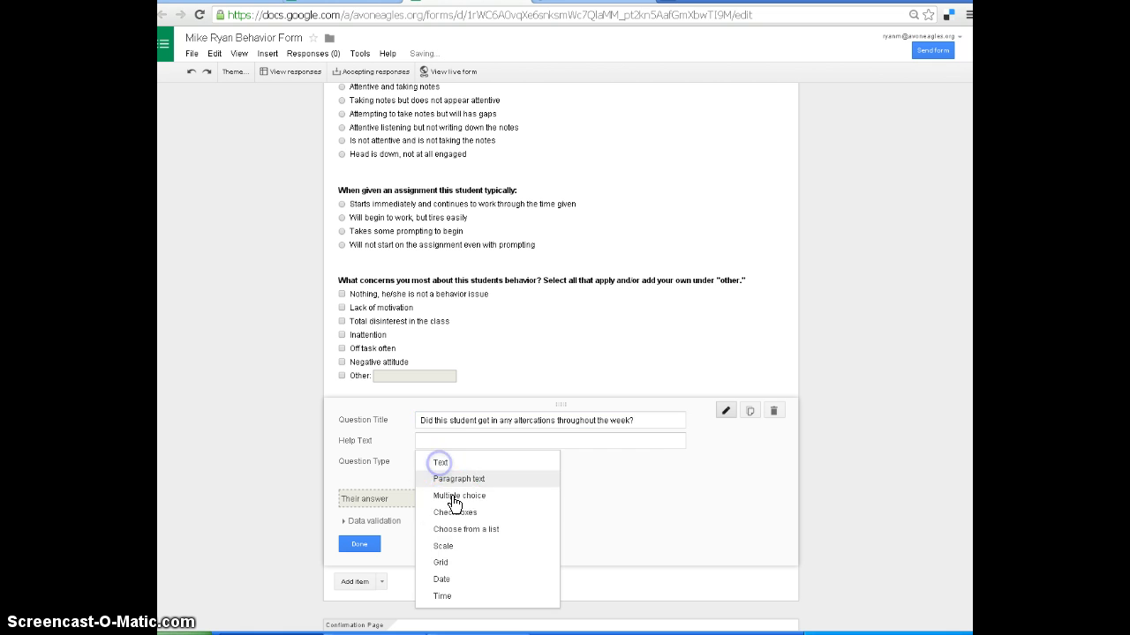
click(470, 497)
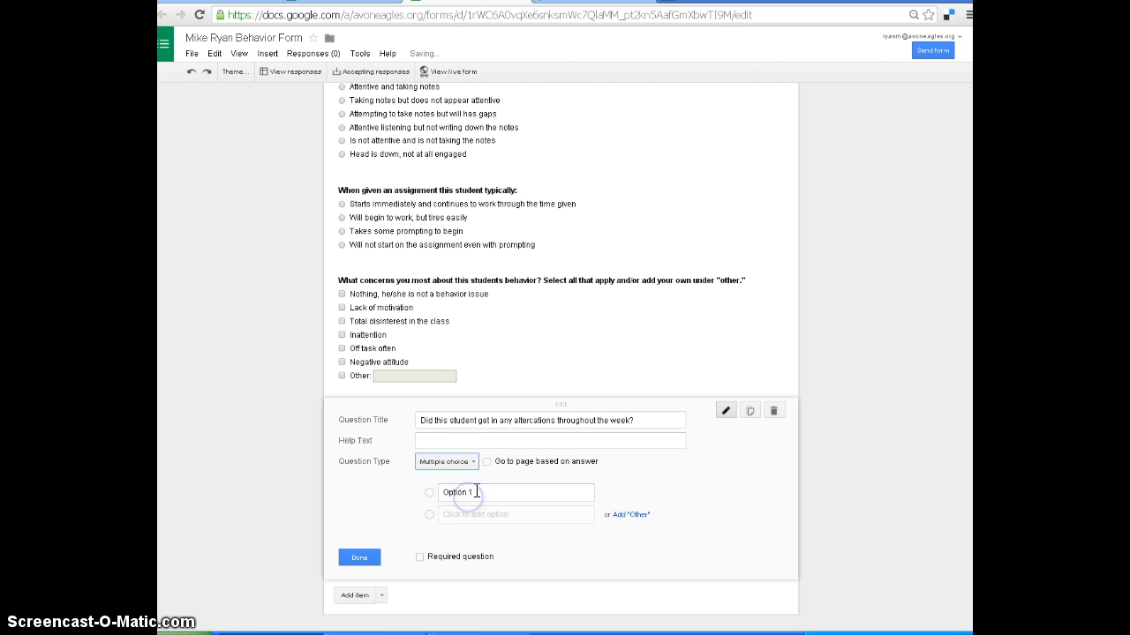
click(487, 499)
text(Yes)
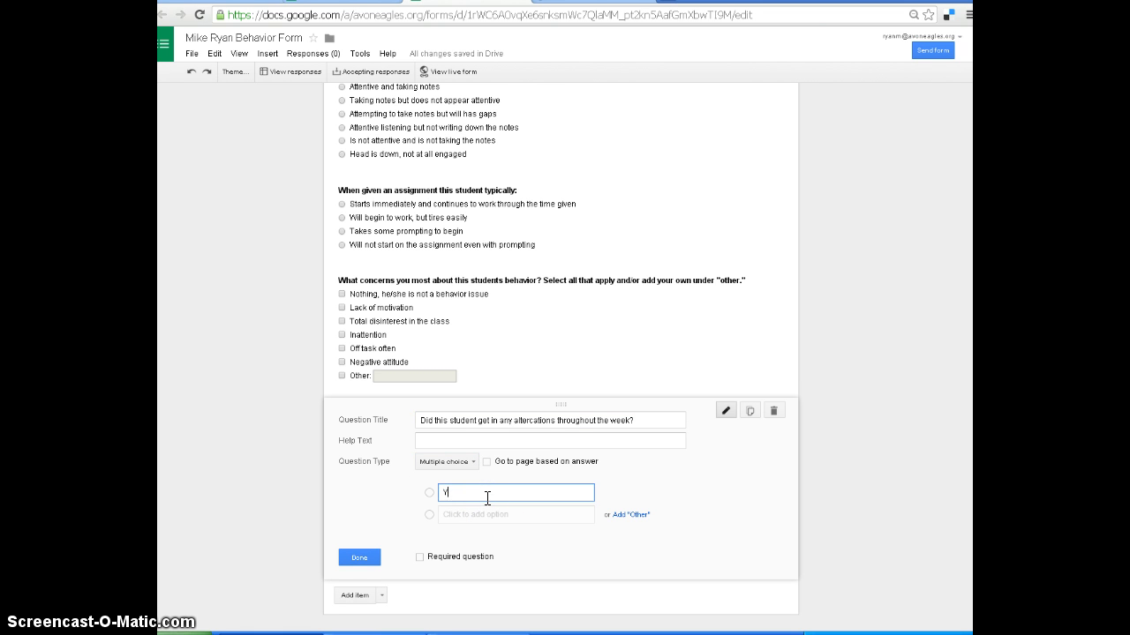
click(434, 515)
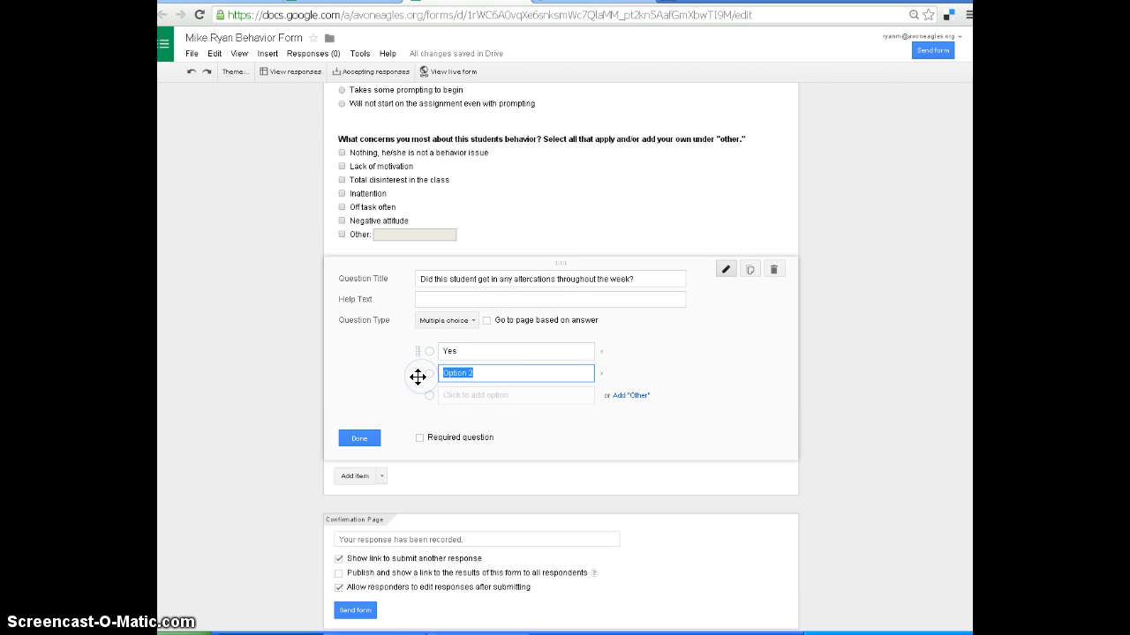
text(No)
click(358, 434)
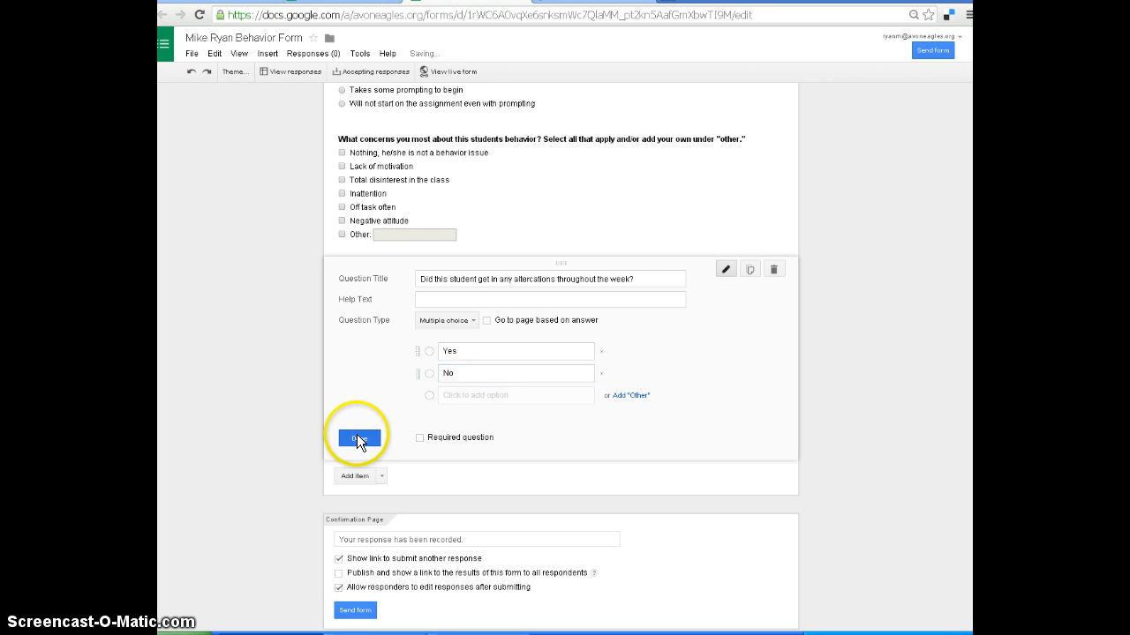
scroll(270, 449, up, 5)
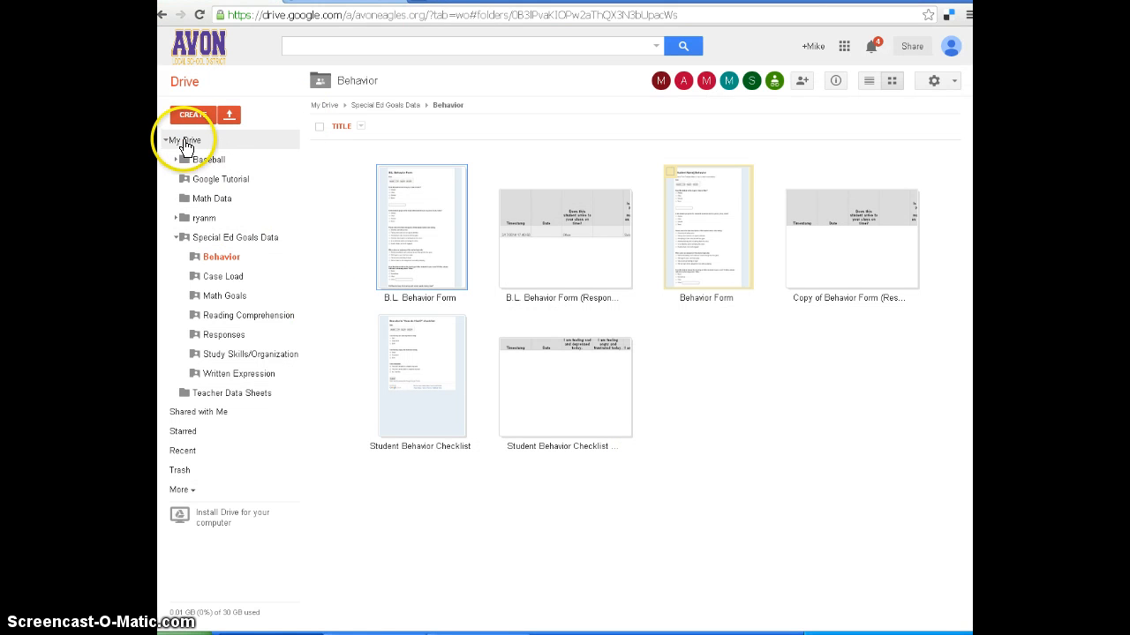
Move the student's personalized Behavior Form from My Drive to the Case Load folder.
click(187, 141)
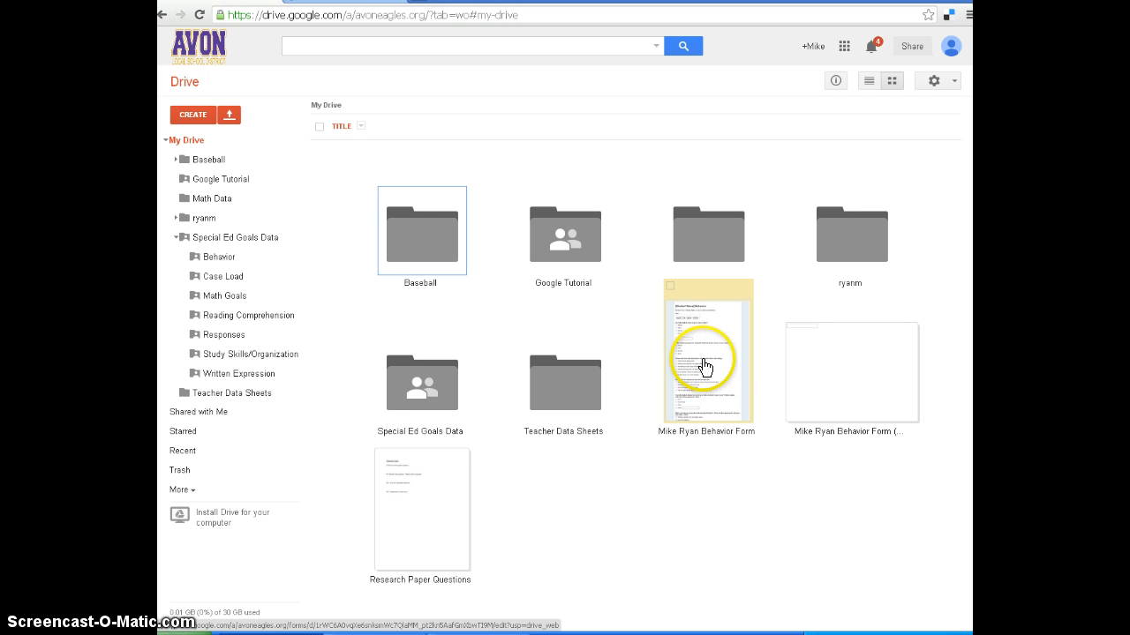
drag(705, 367, 187, 278)
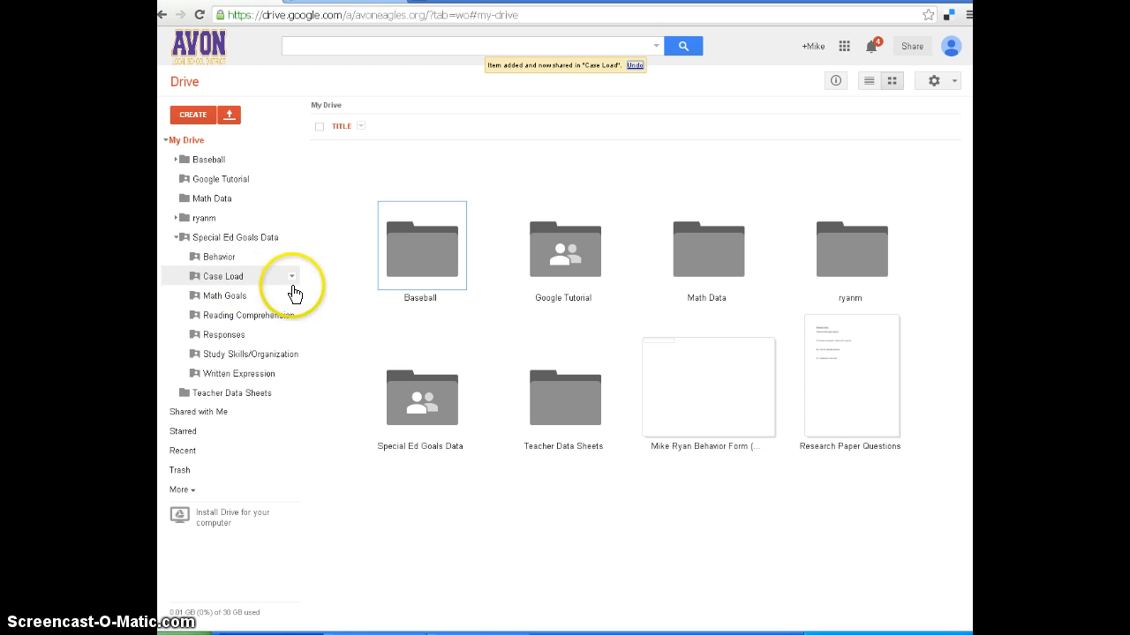
View the Behavior Form's responses spreadsheet, close it and move it to the Responses folder.
double_click(691, 388)
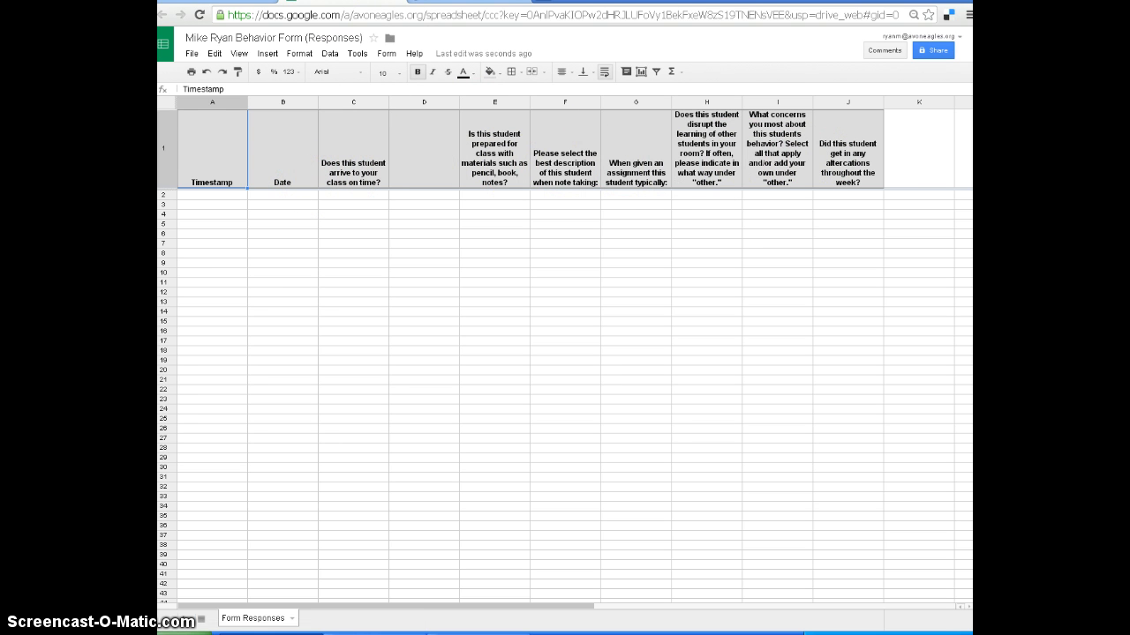
click(397, 7)
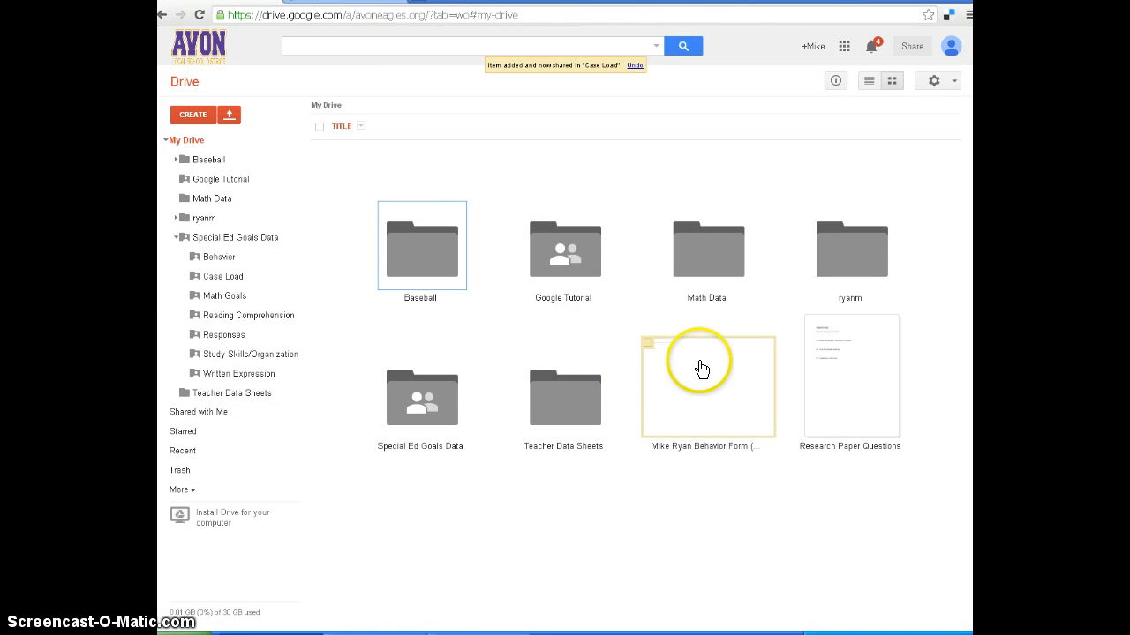
drag(692, 367, 176, 333)
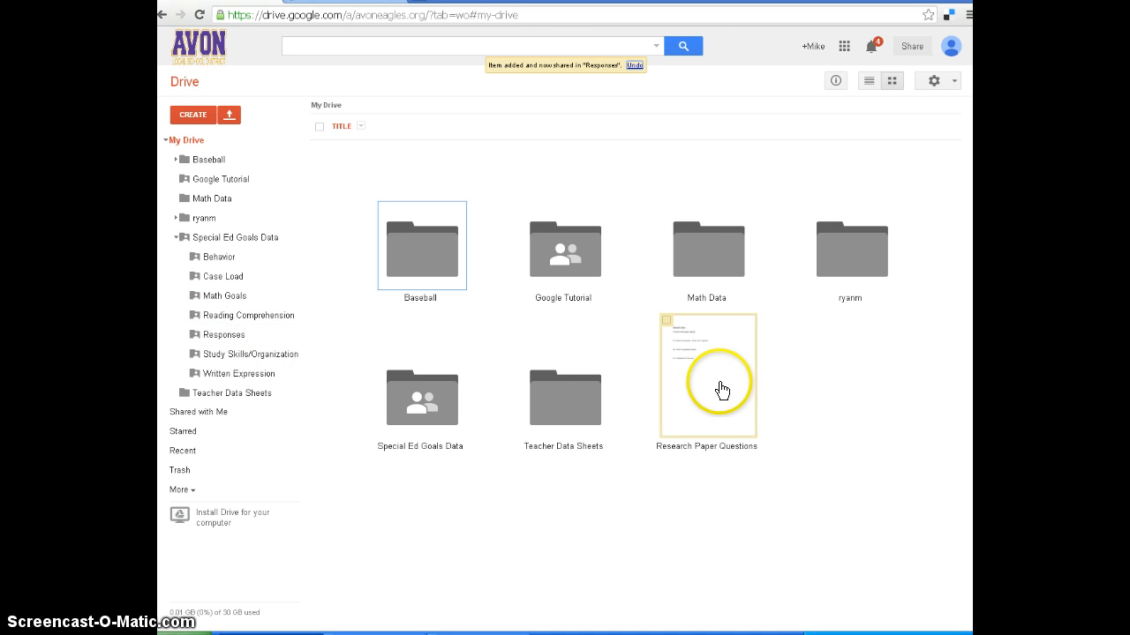
Create a shared folder named "My Case Load 2014-15" in Special Ed Goals Data.
click(221, 277)
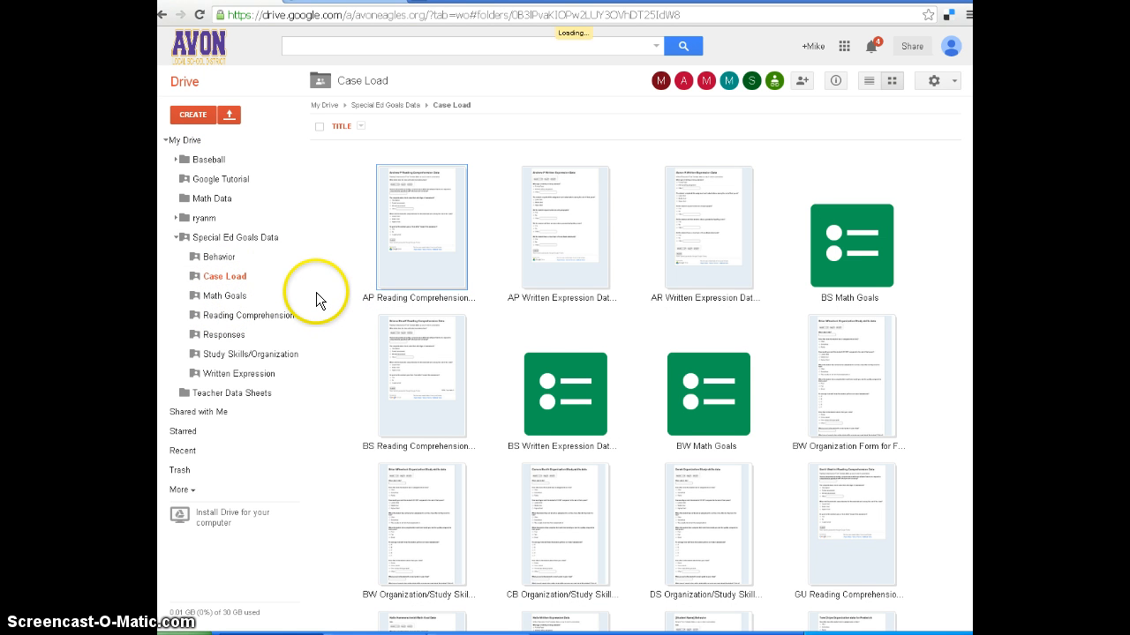
click(205, 244)
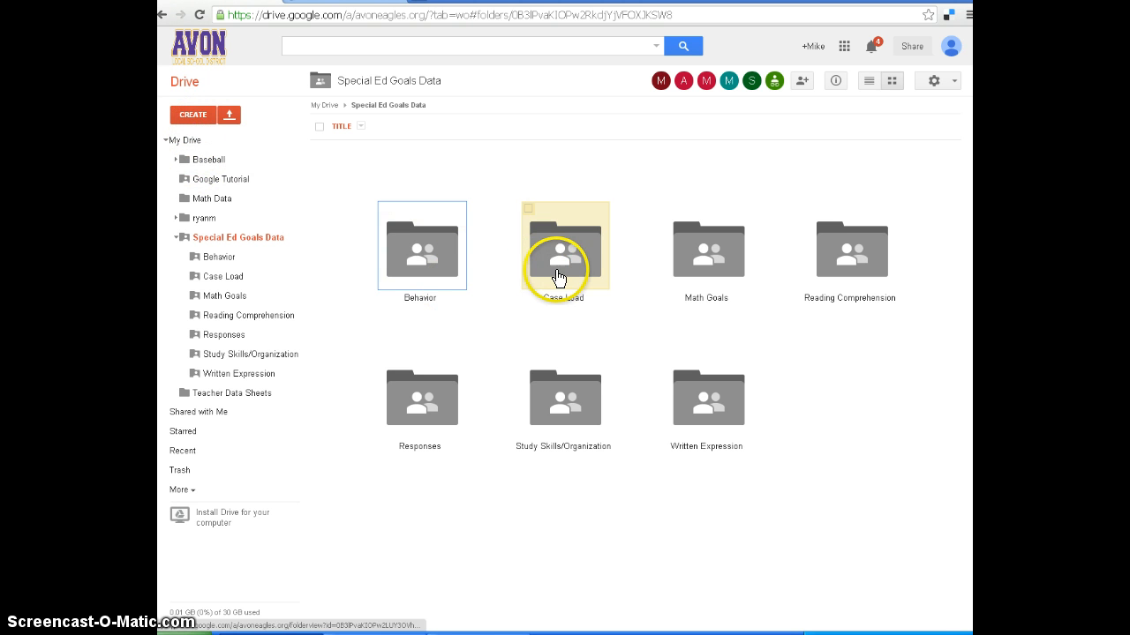
click(192, 123)
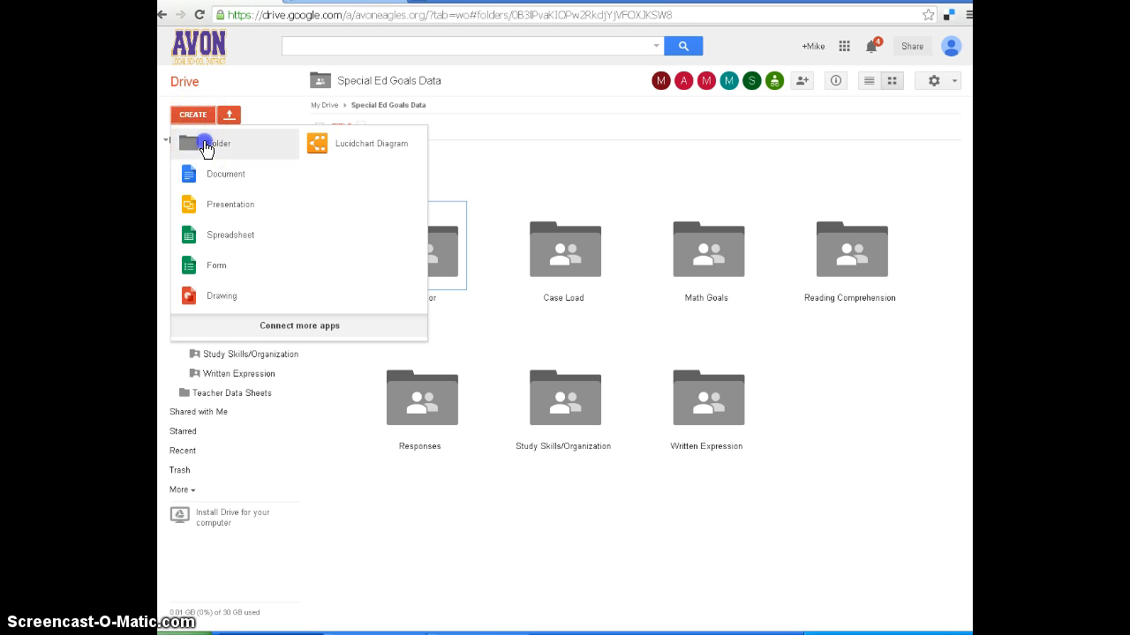
click(202, 143)
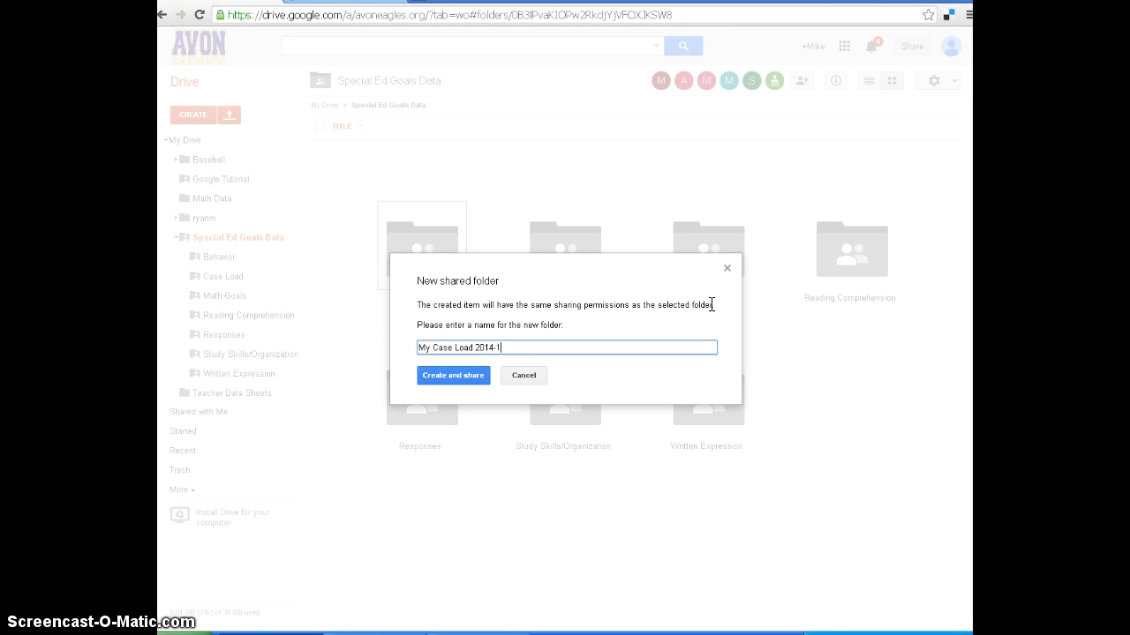
click(455, 375)
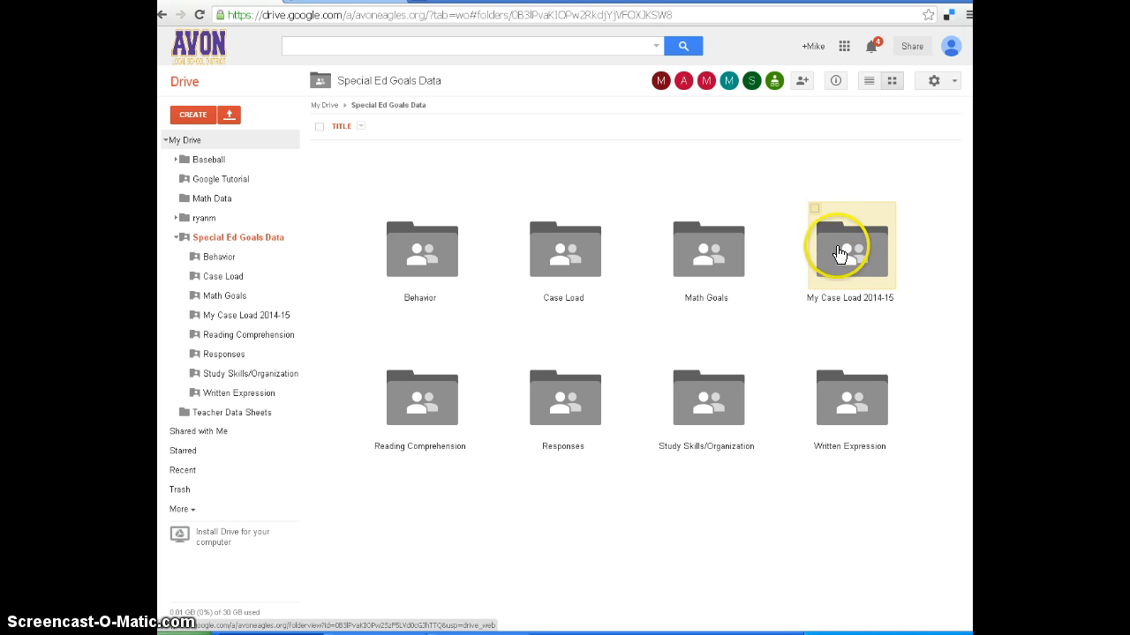
Move the "My Case Load 2014-15" folder to the trash.
click(816, 212)
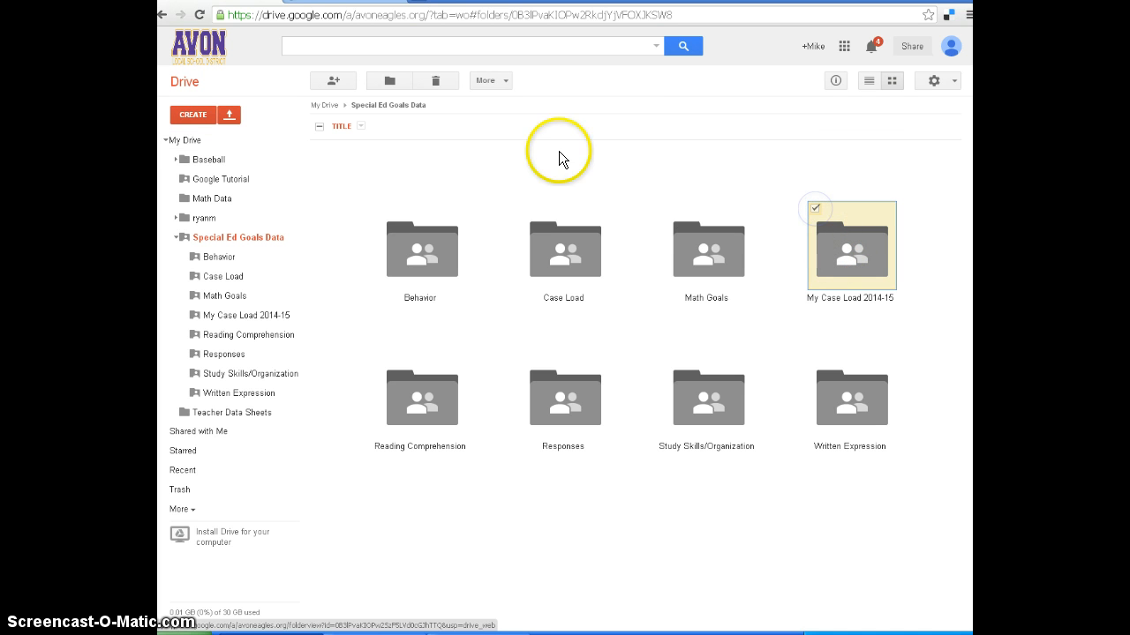
click(436, 80)
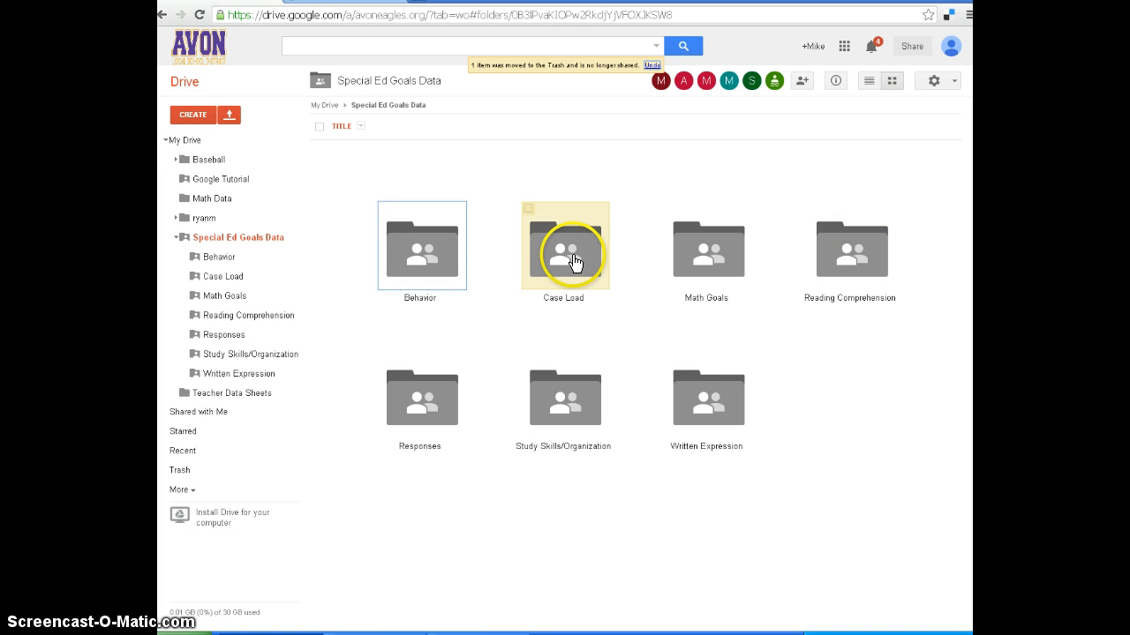
Look through the forms in the Case Load folder, open the AP Reading Comprehension form and review its questions.
double_click(574, 262)
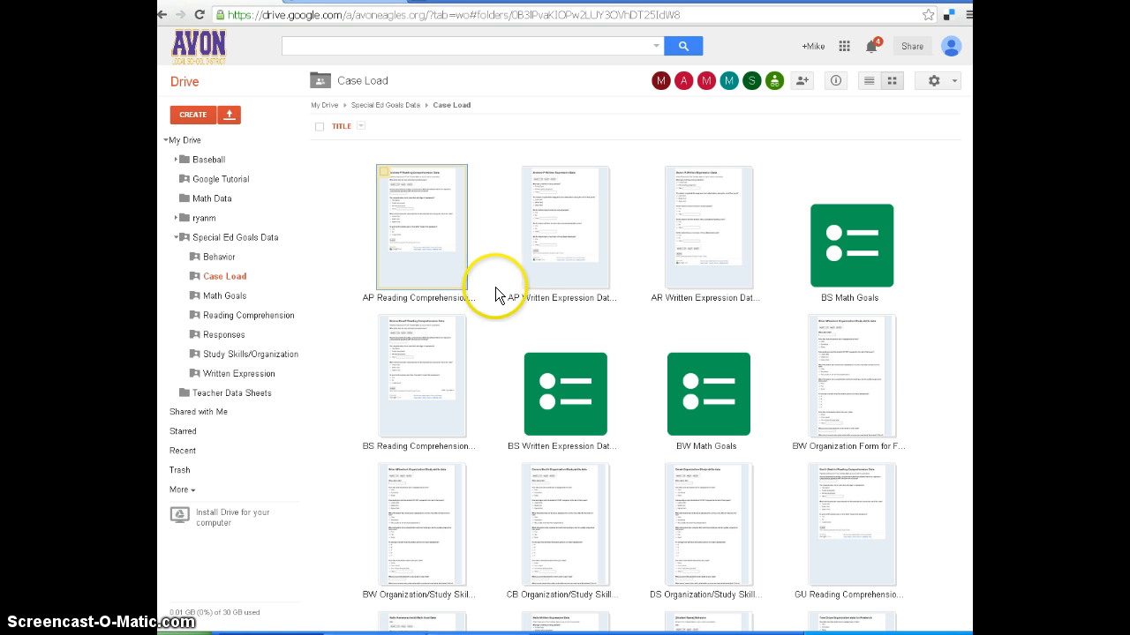
scroll(496, 300, down, 1)
scroll(496, 307, down, 4)
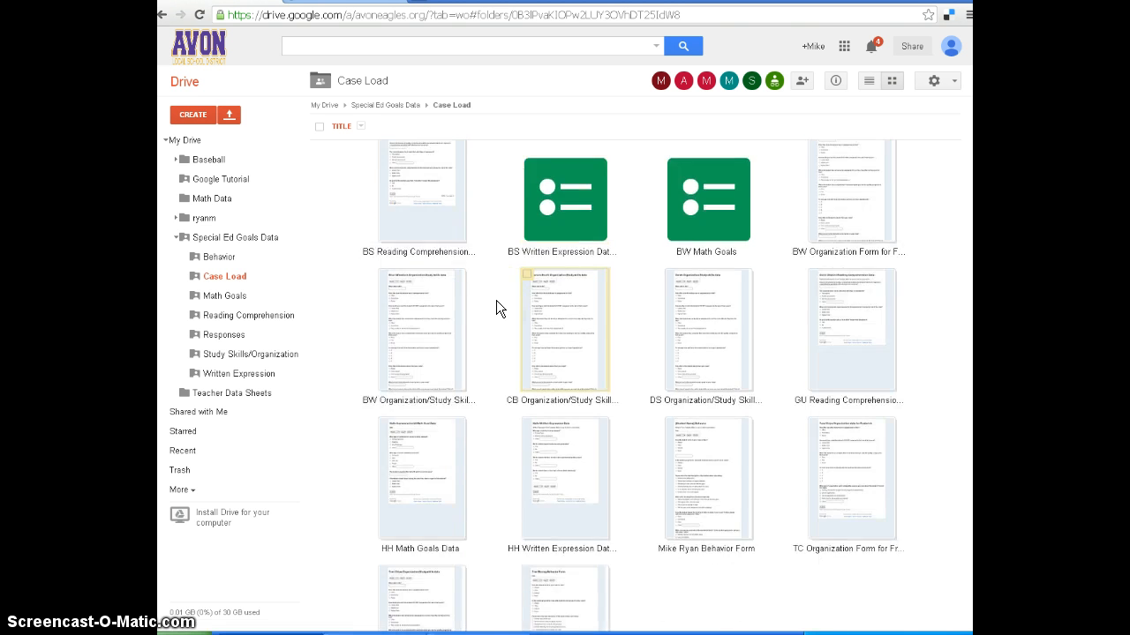
scroll(496, 300, up, 5)
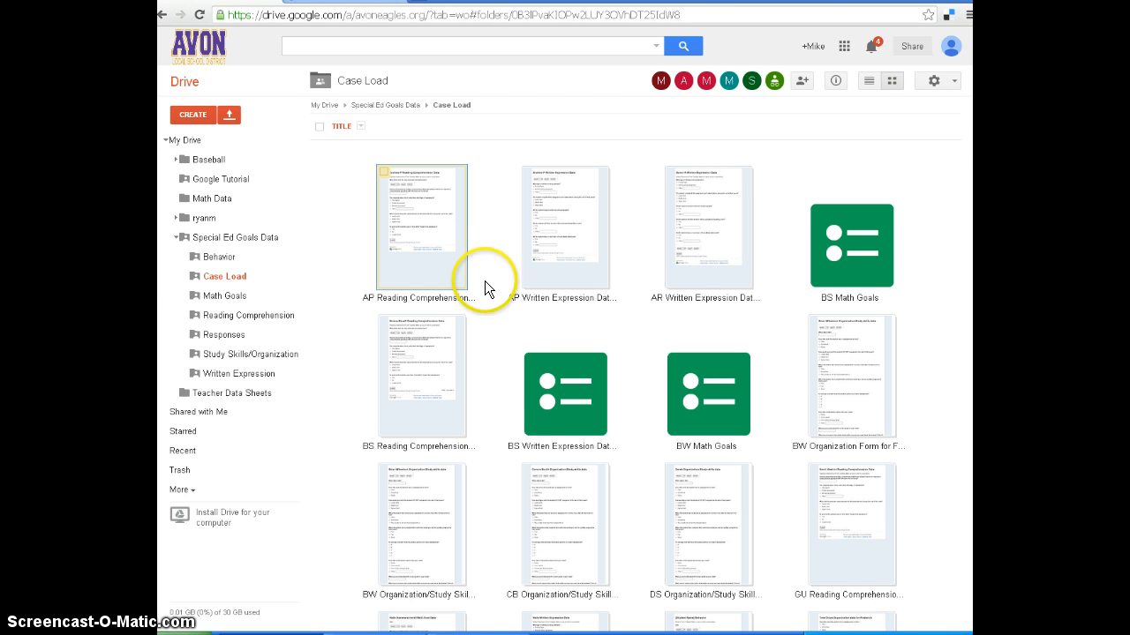
click(447, 225)
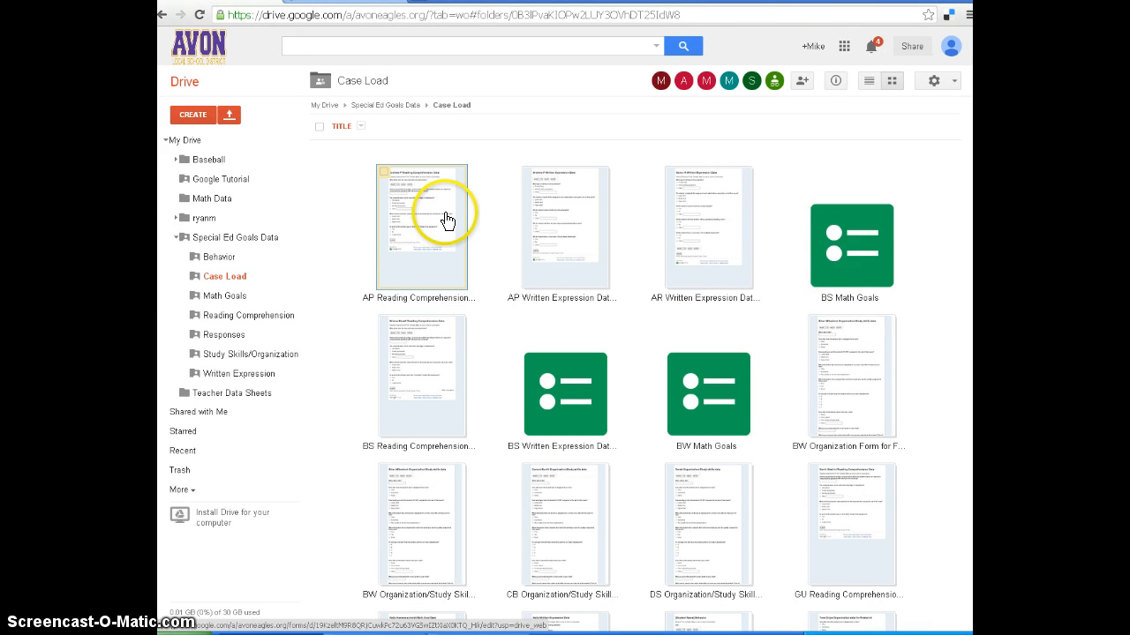
click(445, 214)
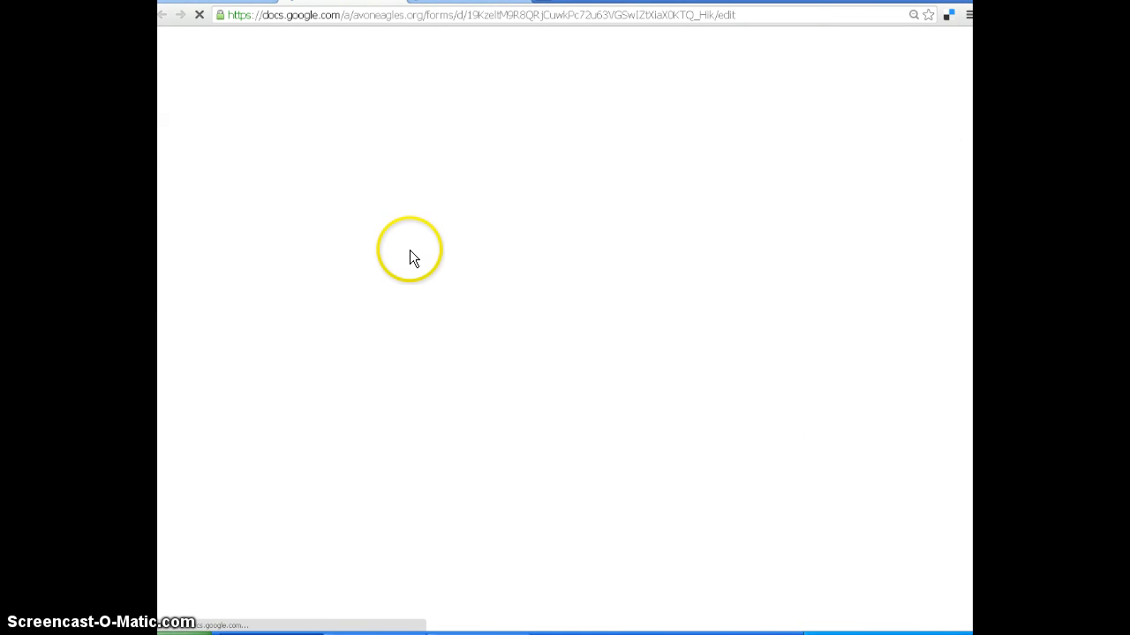
scroll(291, 266, down, 1)
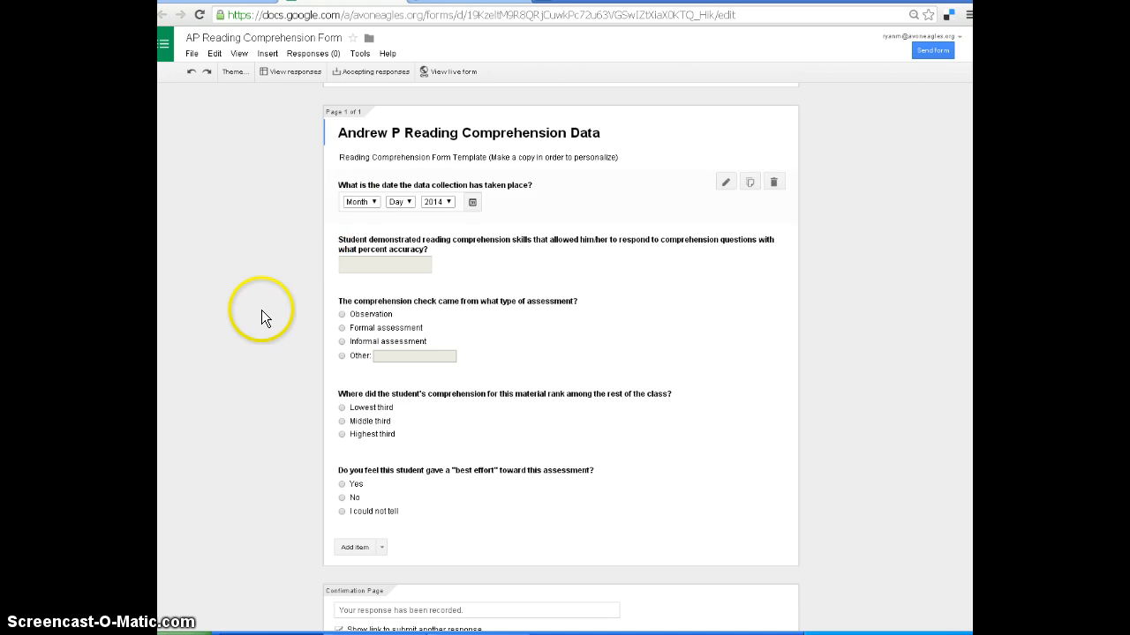
scroll(257, 310, down, 1)
scroll(255, 300, up, 2)
scroll(232, 296, down, 2)
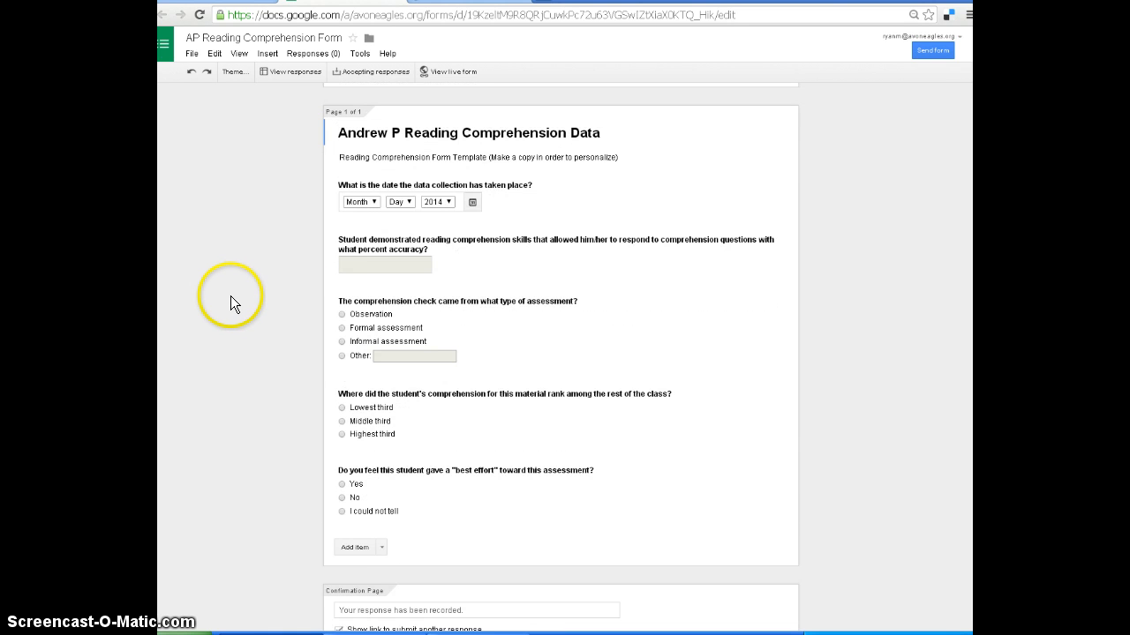
scroll(231, 295, up, 1)
Open the live reading comprehension form and enter the date 03/26/2014 and an accuracy of 75%.
click(442, 72)
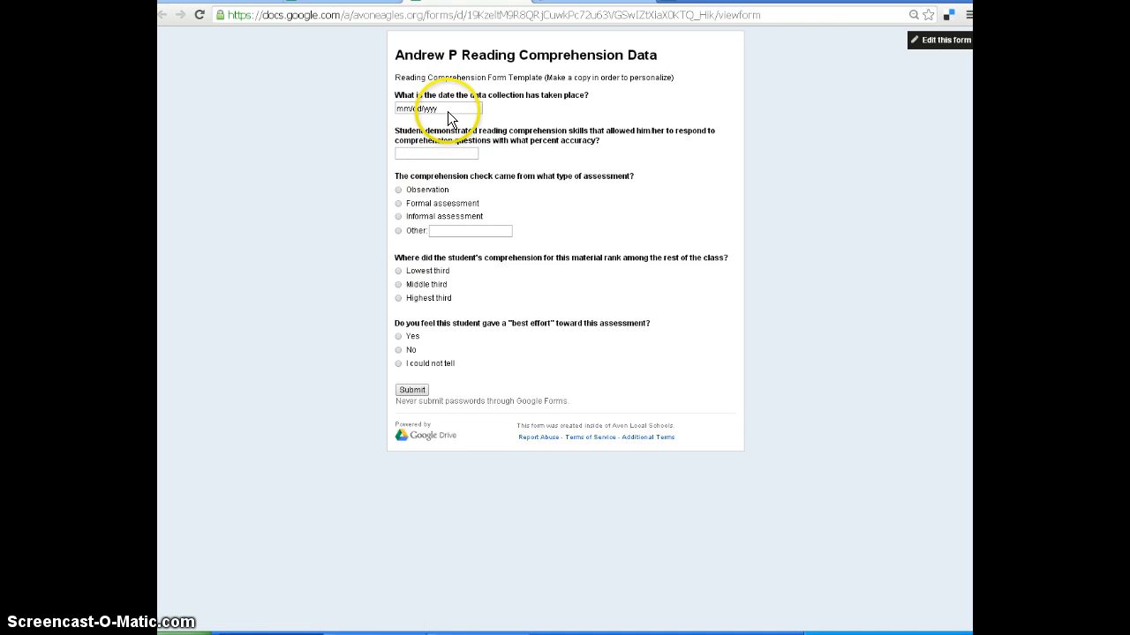
click(476, 107)
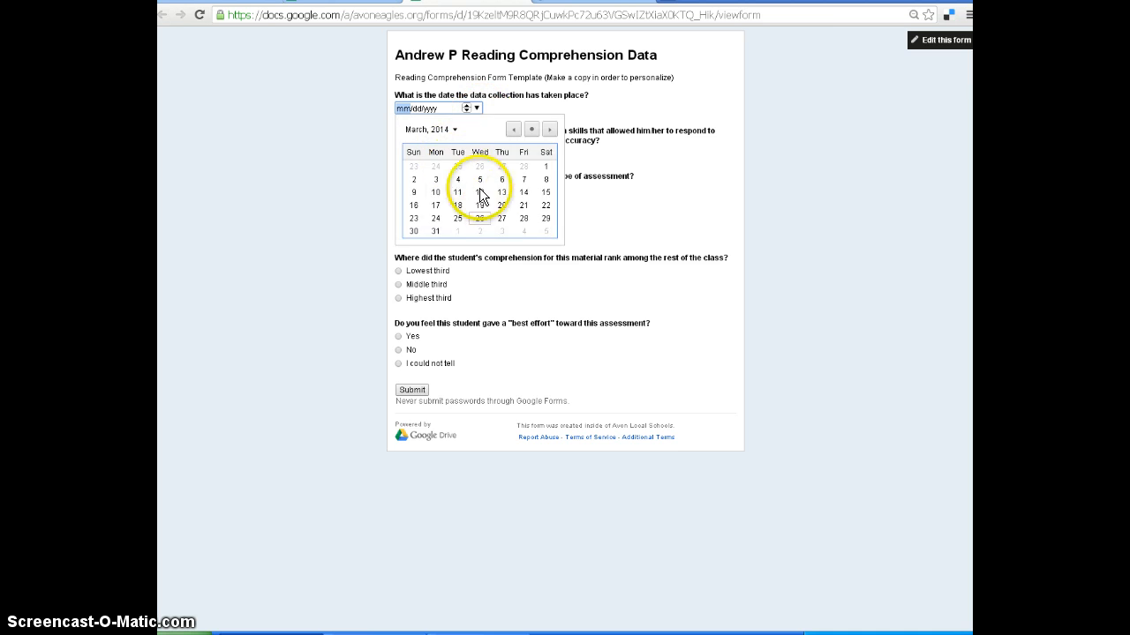
click(479, 220)
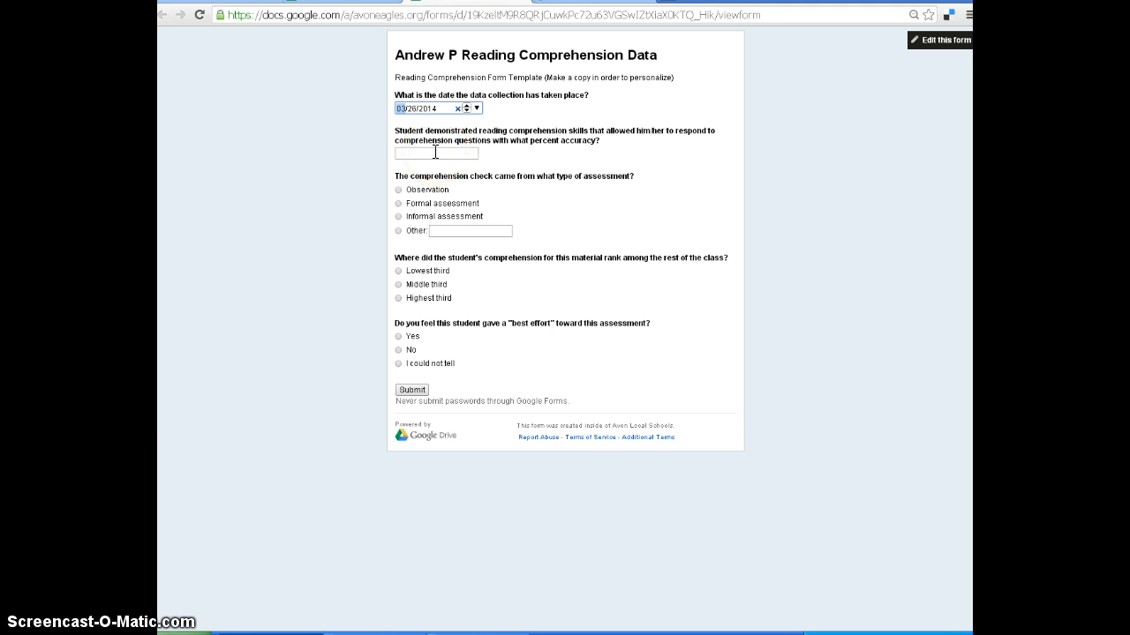
click(435, 153)
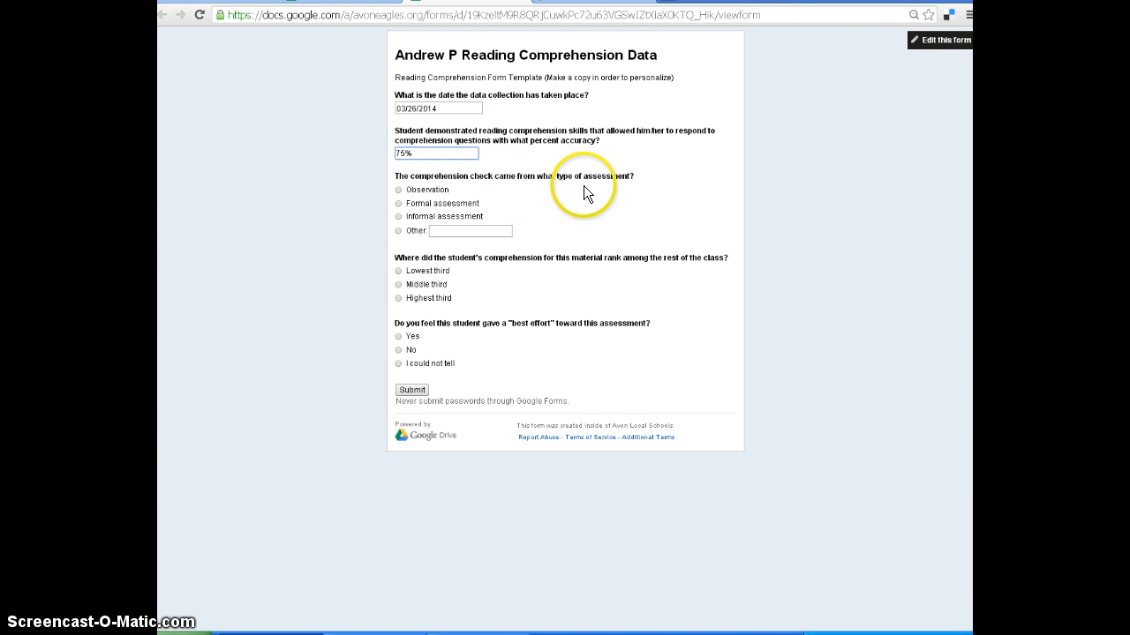
Answer the remaining questions with "Informal assessment", "Highest third" and "Yes", submit the response and close the live form.
click(402, 218)
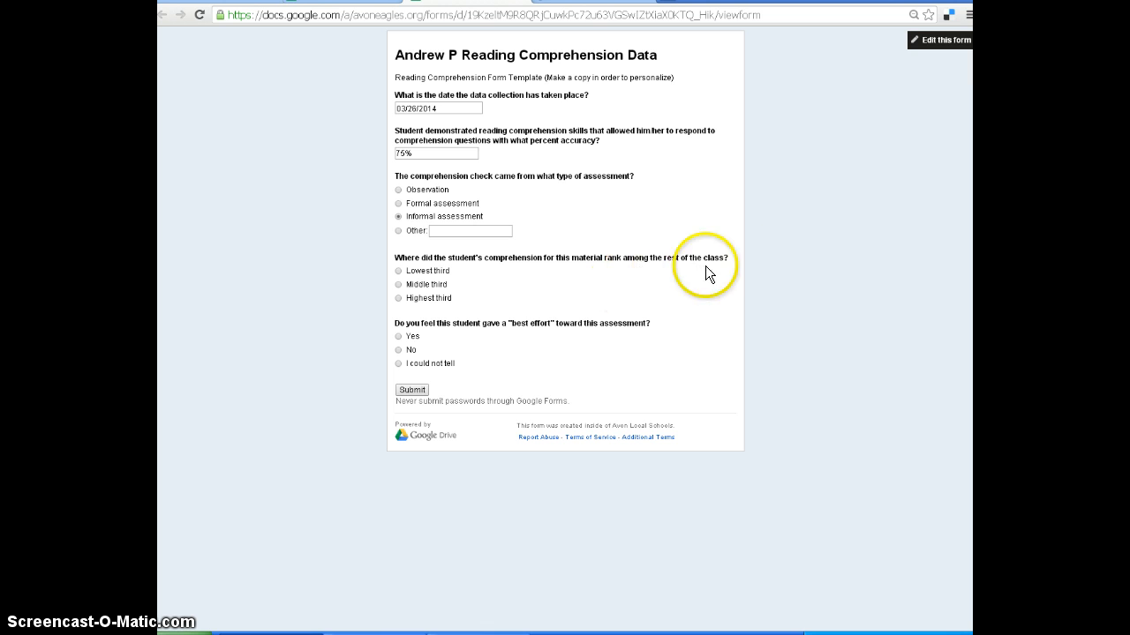
click(411, 298)
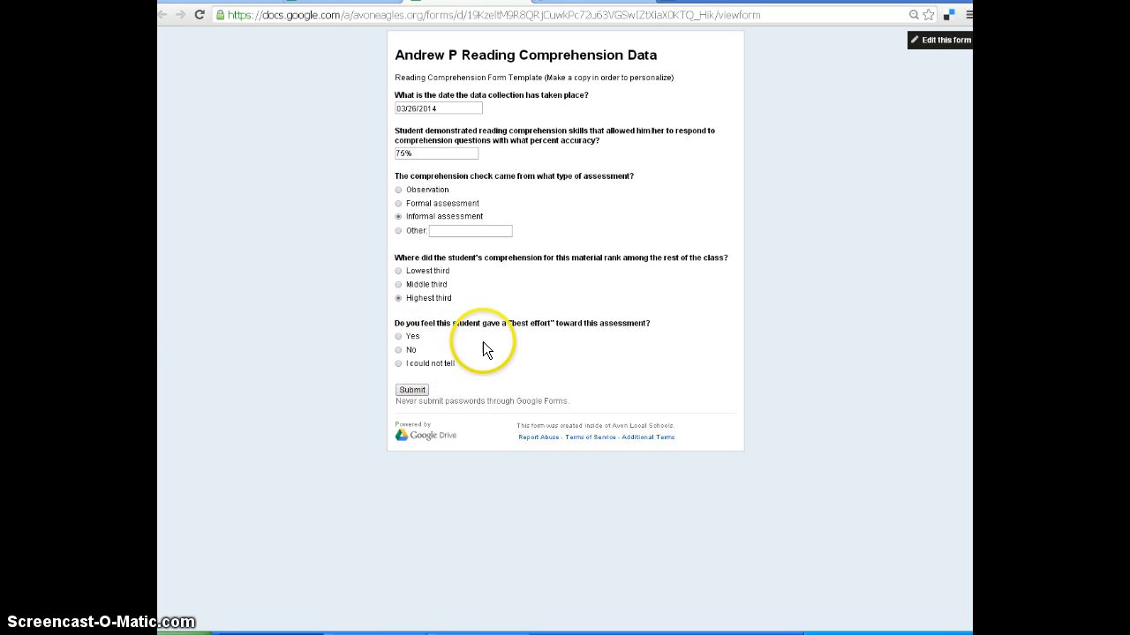
click(406, 336)
click(412, 391)
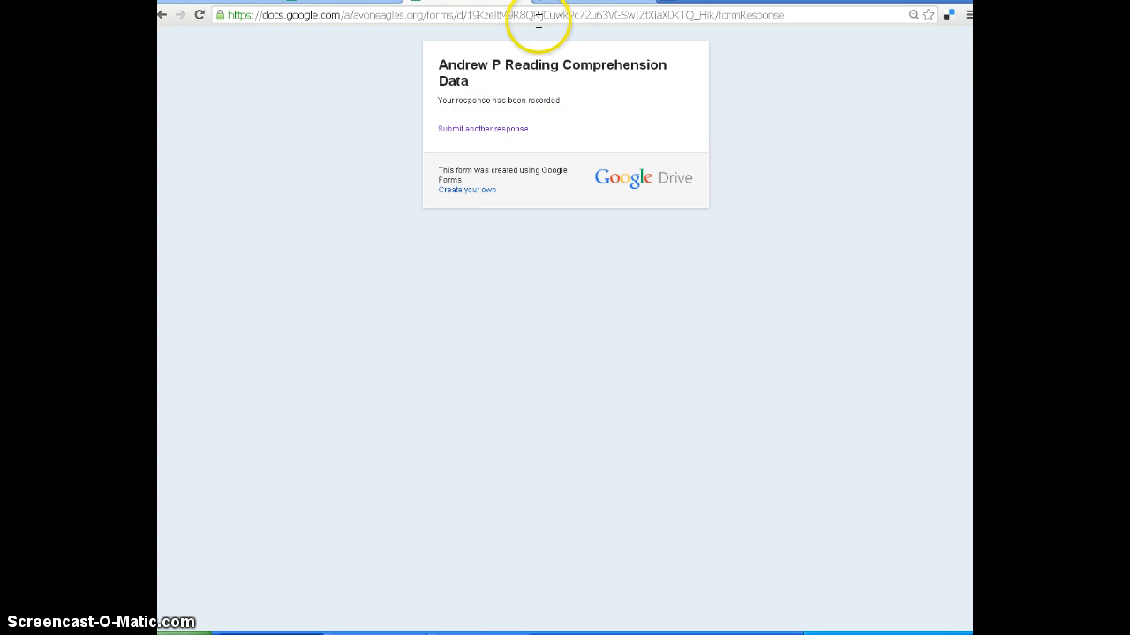
click(521, 1)
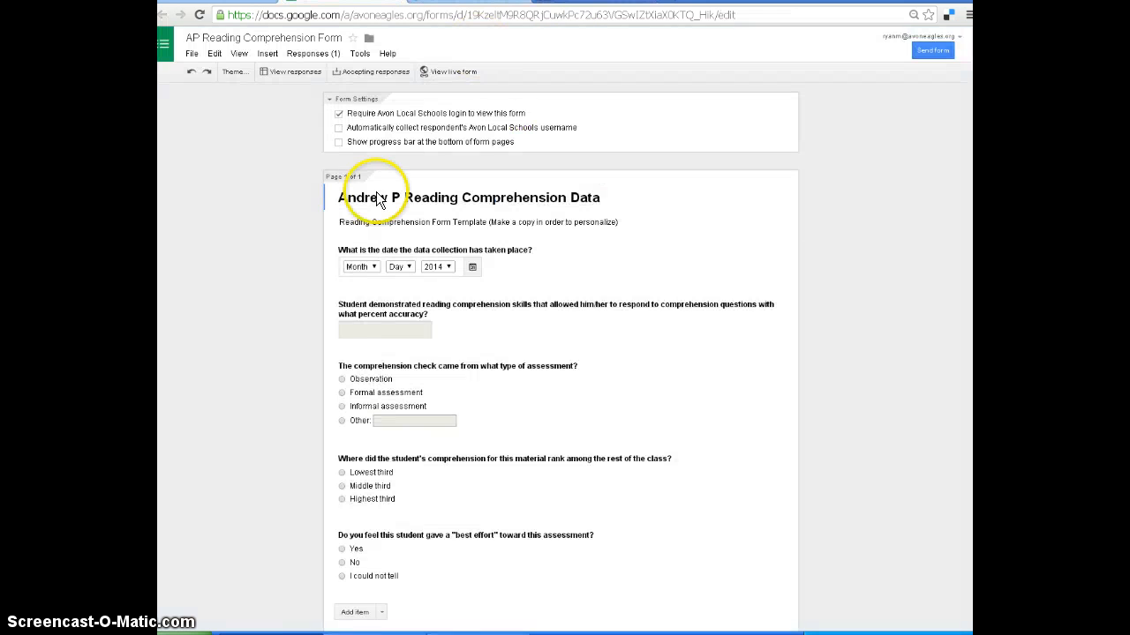
Open the live reading comprehension form, and go to the Teacher Data Sheets folder in Drive.
click(443, 70)
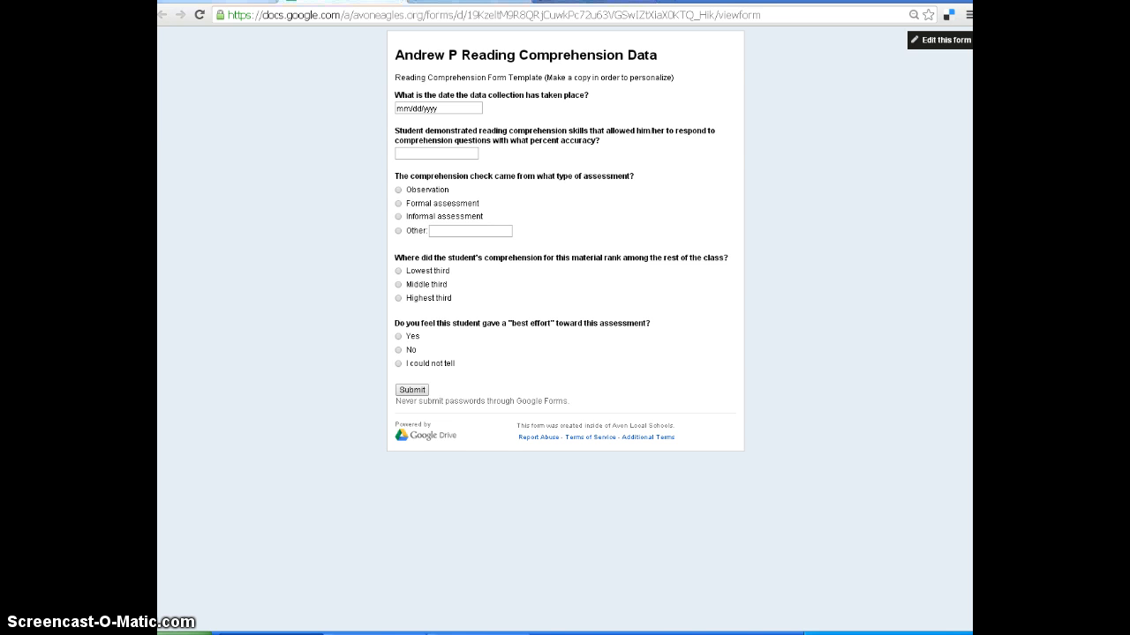
click(247, 3)
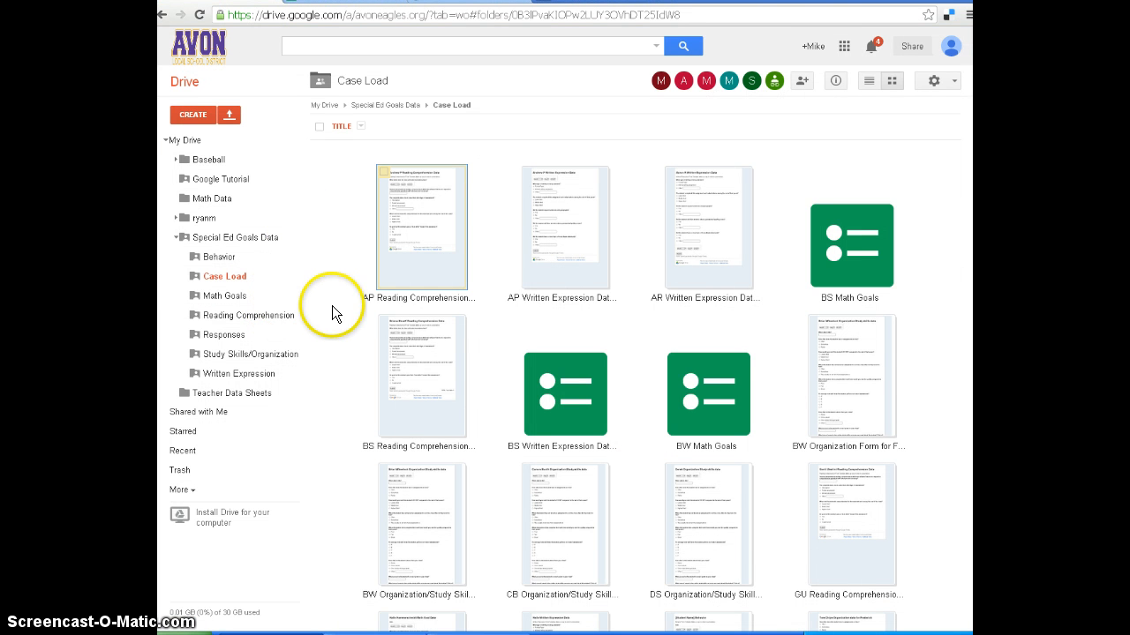
click(193, 117)
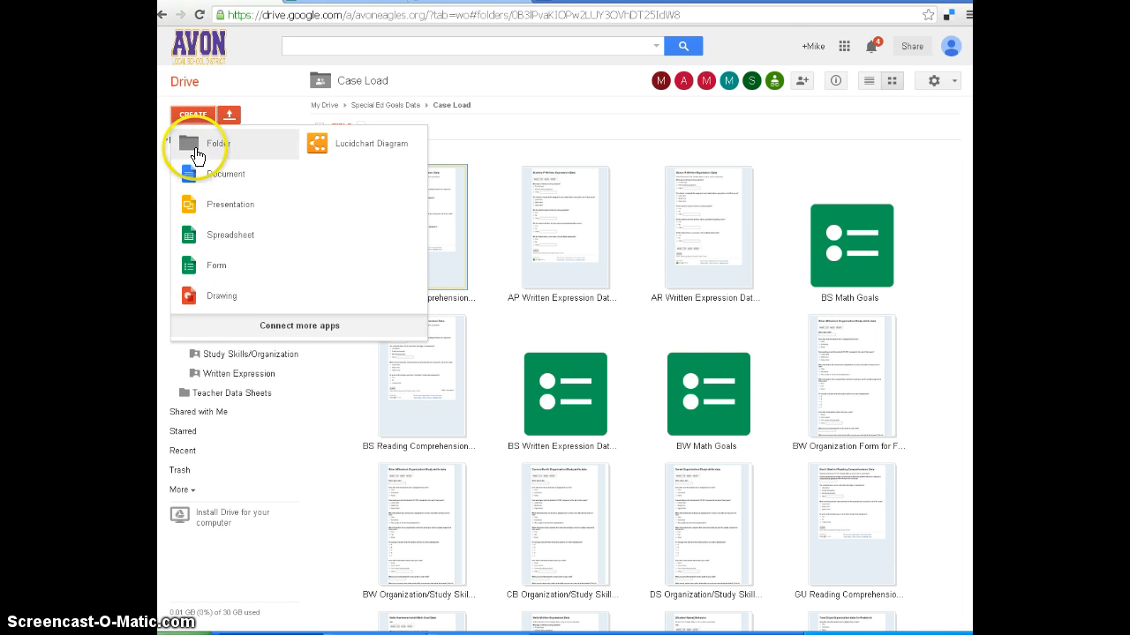
click(159, 173)
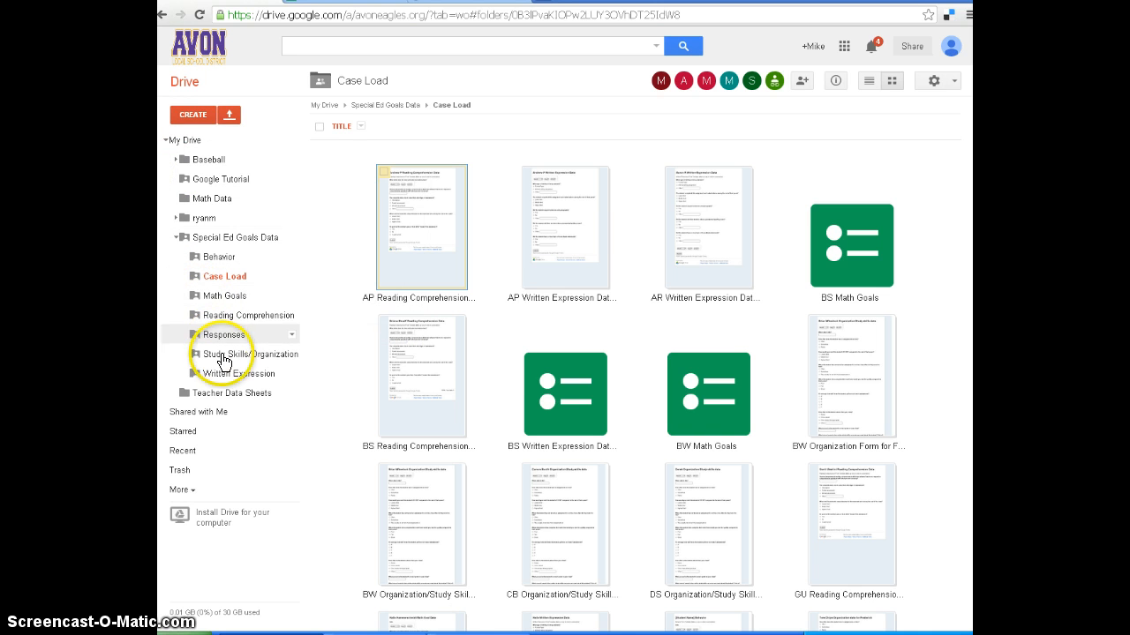
click(253, 394)
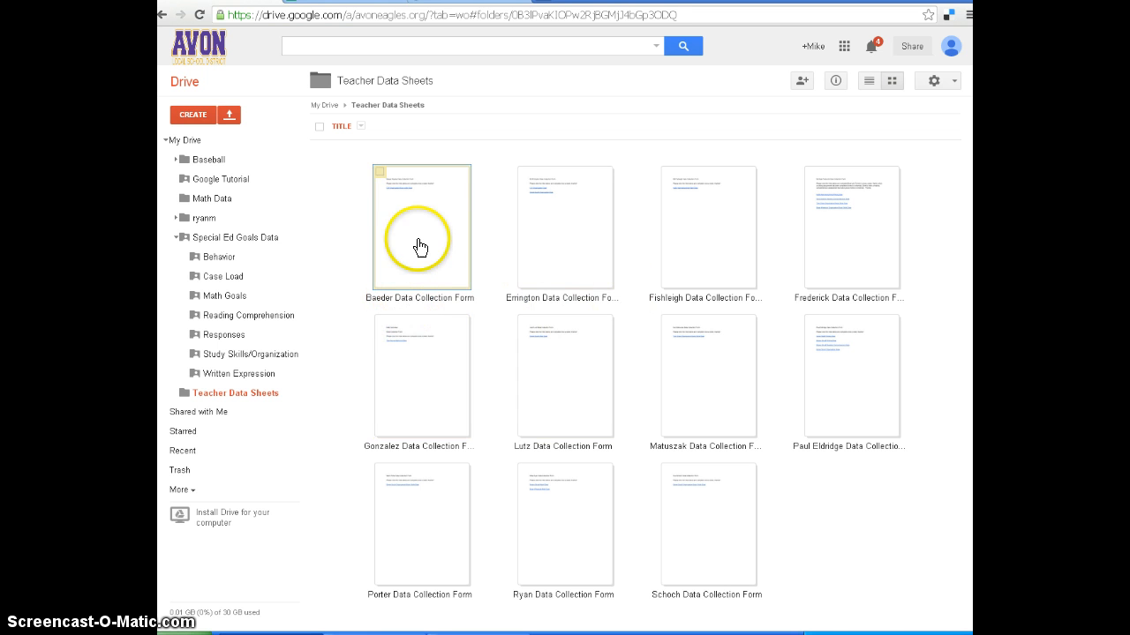
Create a document here containing the teacher's Data Collection Form heading and "Please click the links below and complete once a week, thanks!!".
click(189, 113)
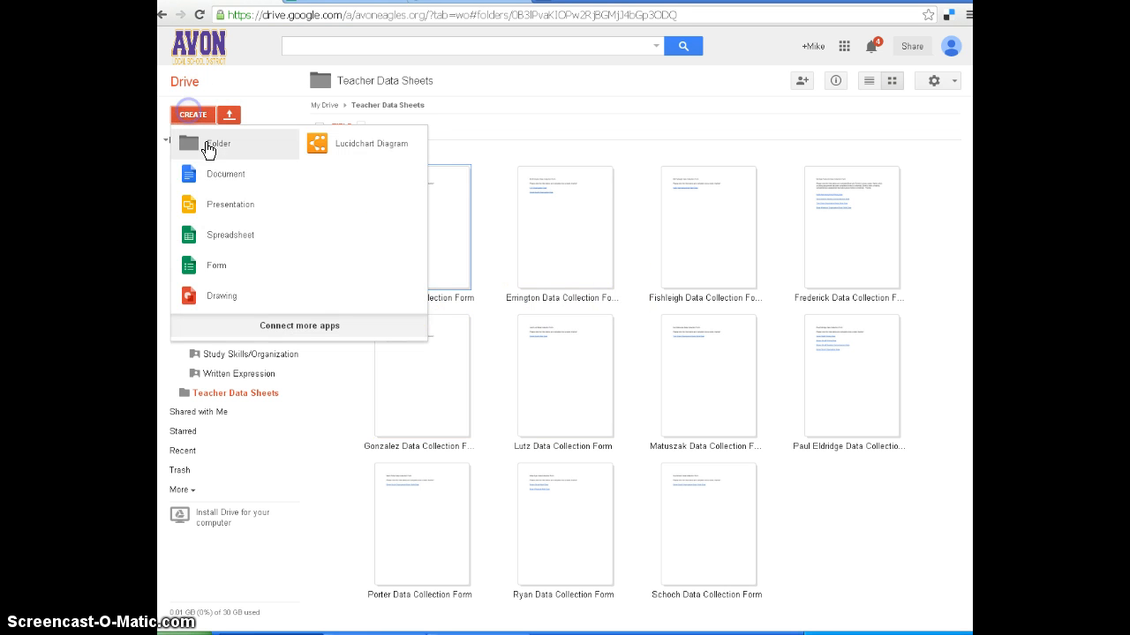
click(228, 179)
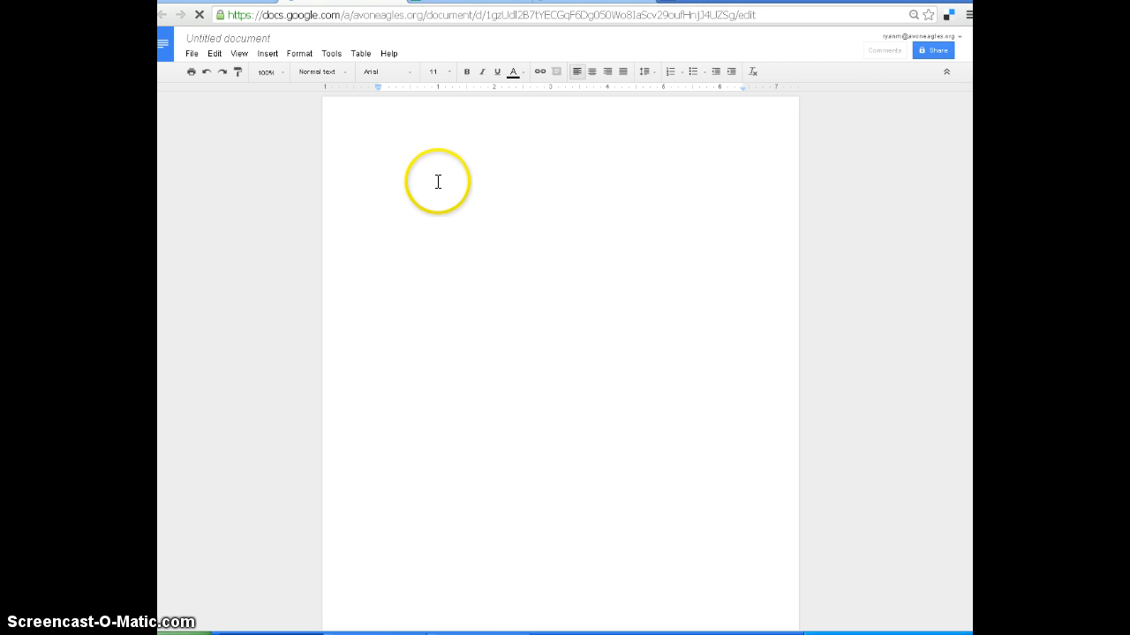
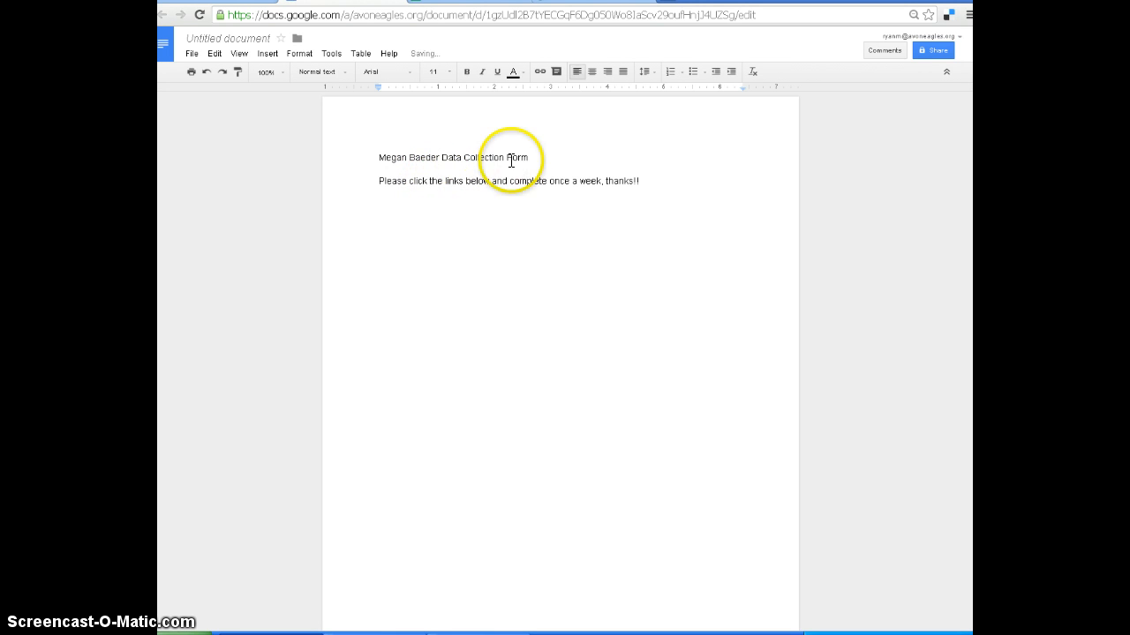
Rename the untitled document with the teacher's last name in the possessive followed by "Data Form".
click(248, 39)
text(Ba)
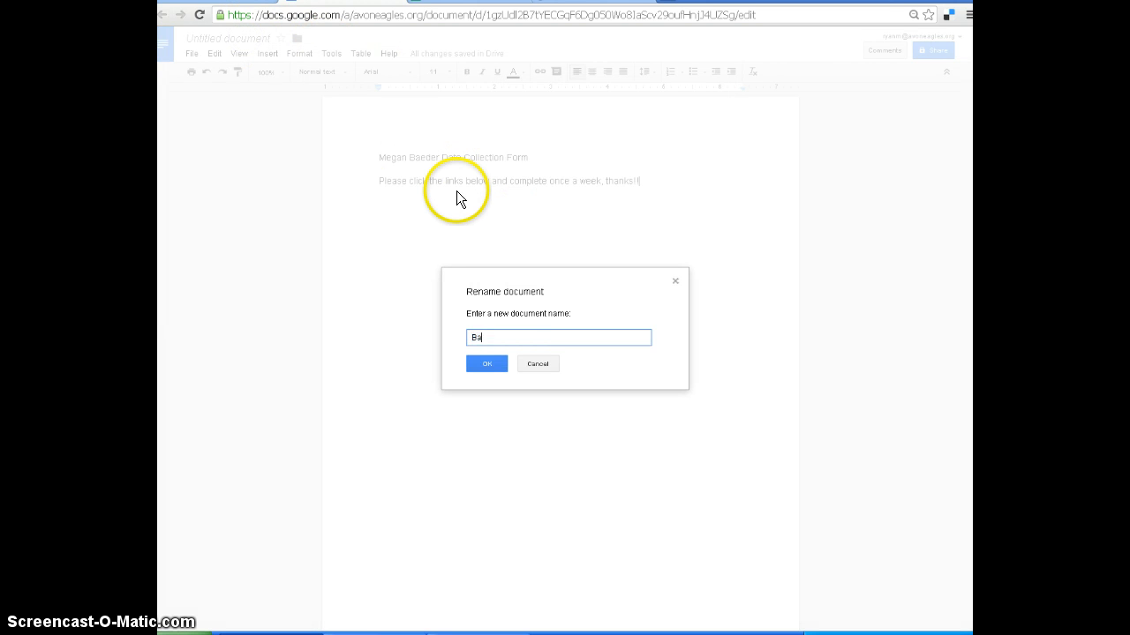
text(eder's Data Form)
click(496, 365)
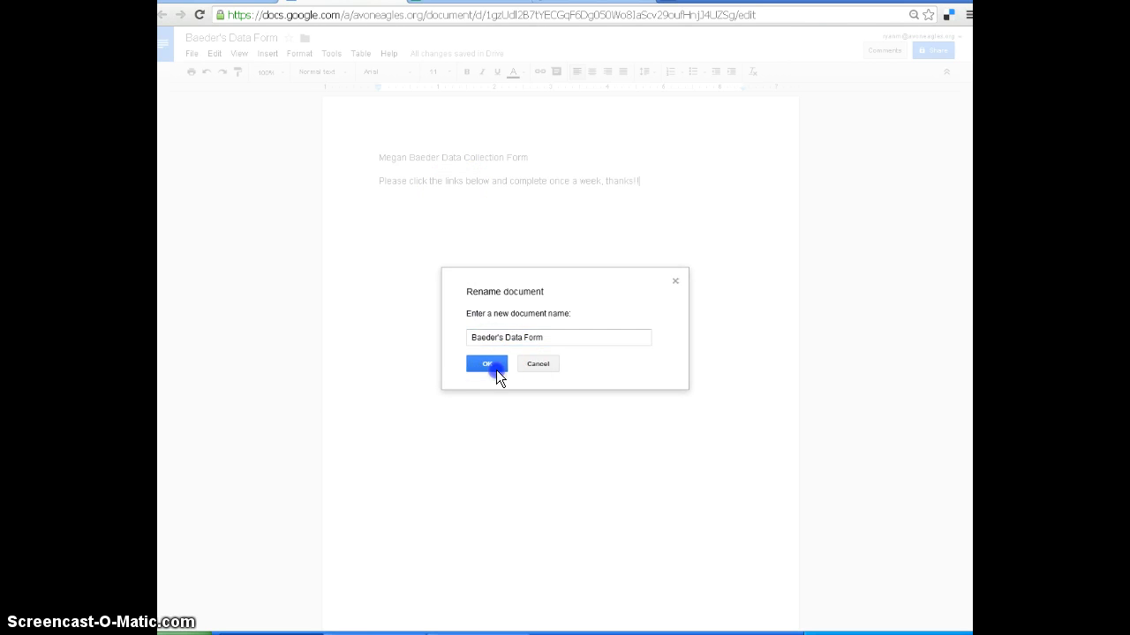
Keep the instruction line ending in "thanks!!" and add a line below with the student's first name in the possessive followed by "Data".
key(BackSpace)
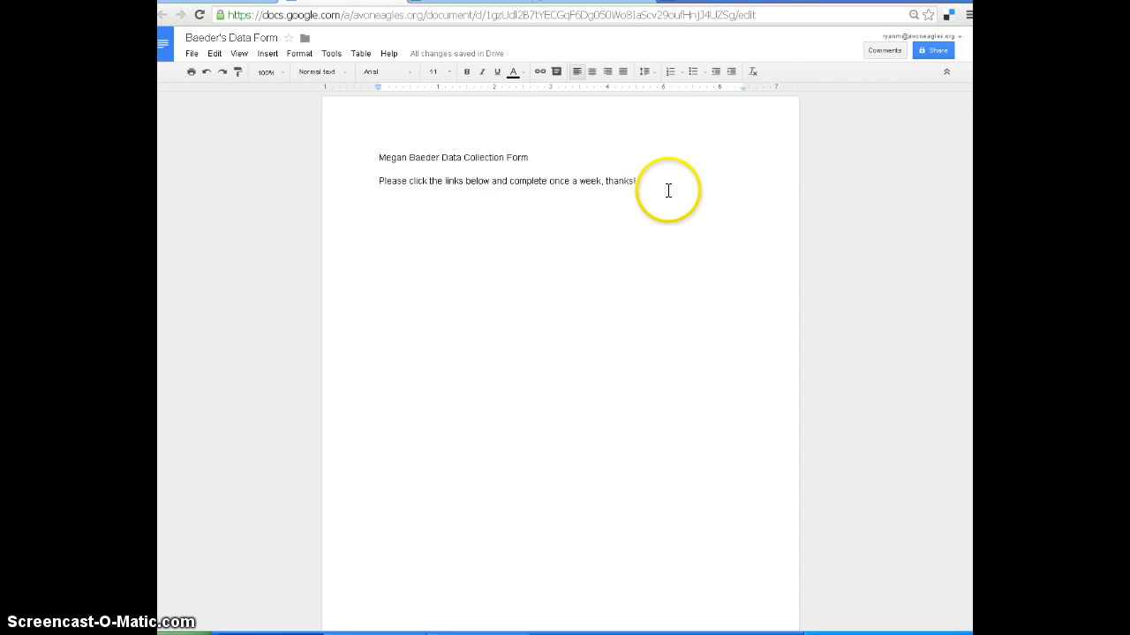
text(!)
key(Return)
key(BackSpace)
text(!)
click(470, 2)
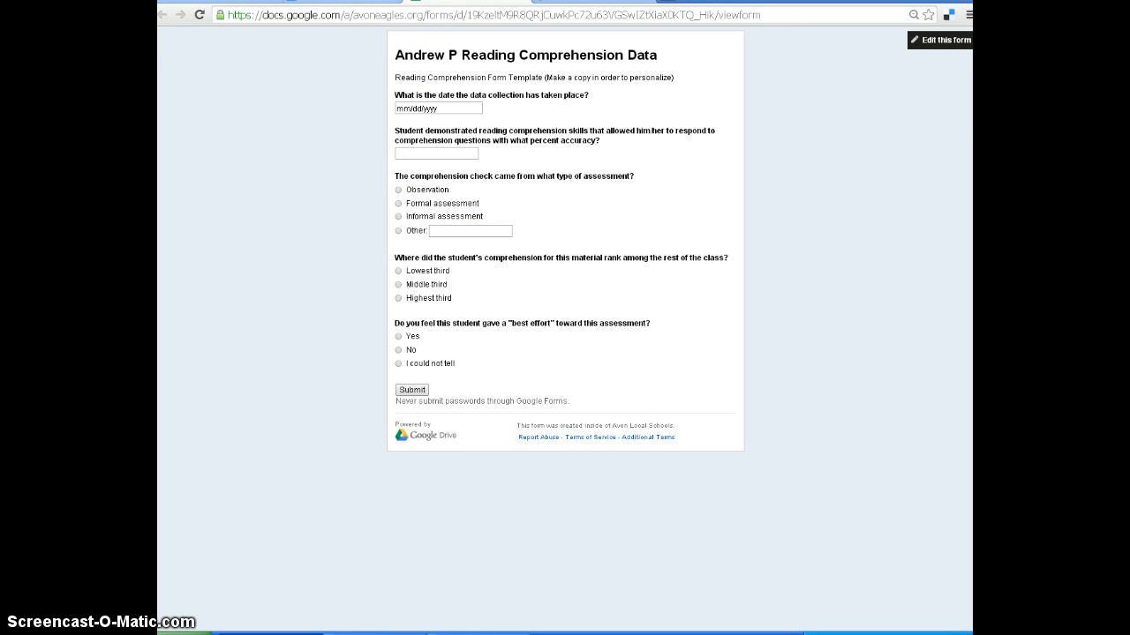
click(233, 1)
click(345, 2)
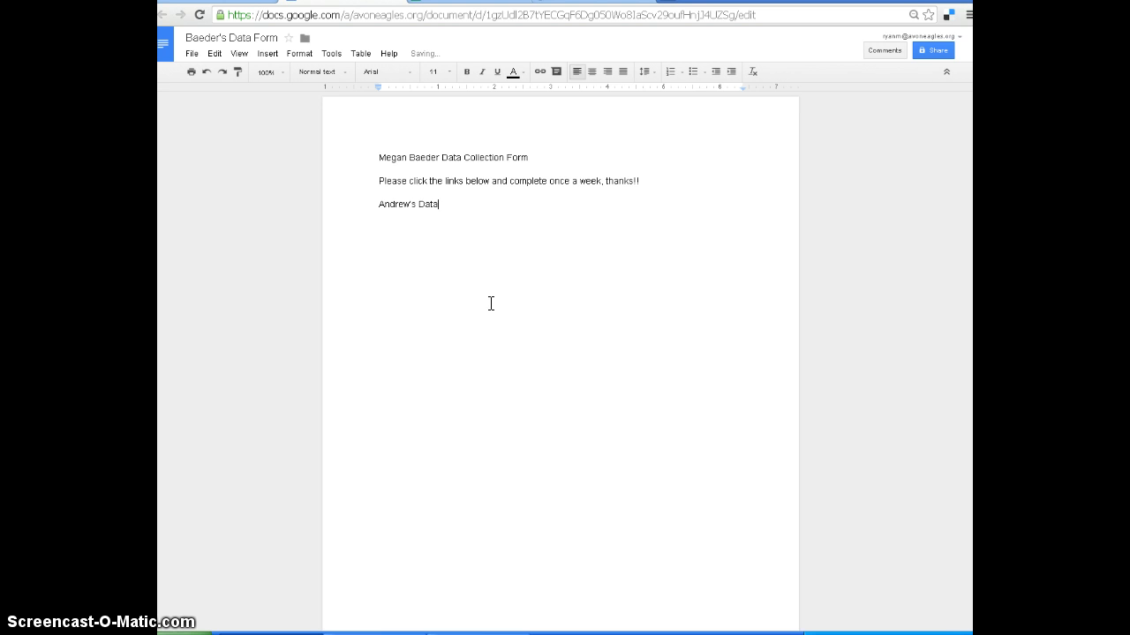
Select the student's data line in the document and copy the web address of the live reading comprehension form.
click(440, 205)
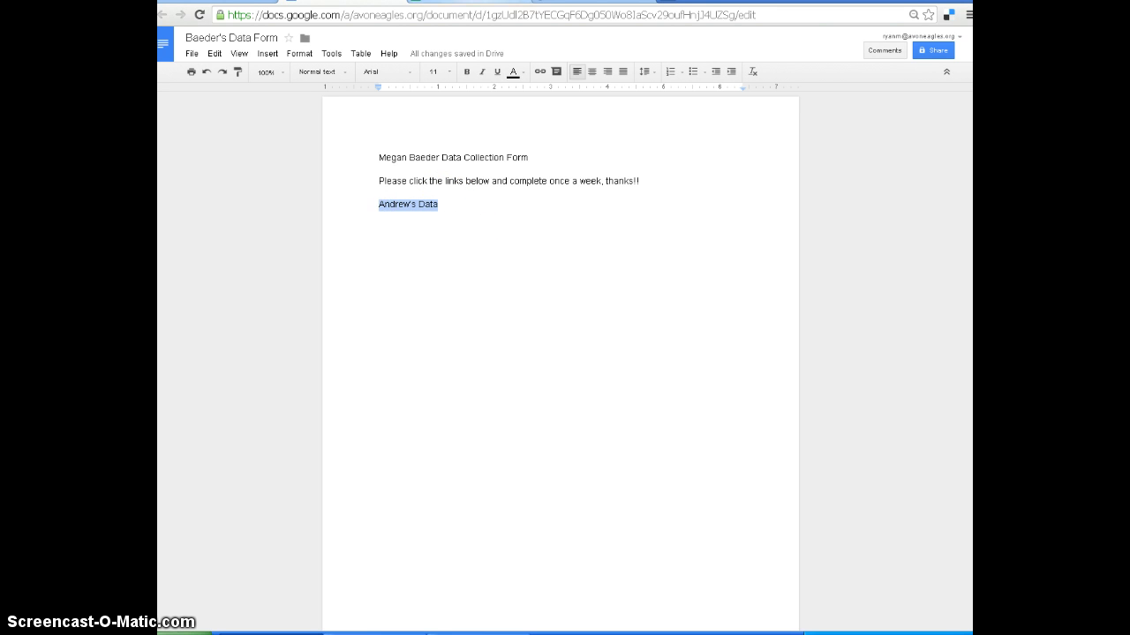
click(479, 1)
click(430, 13)
right_click(433, 10)
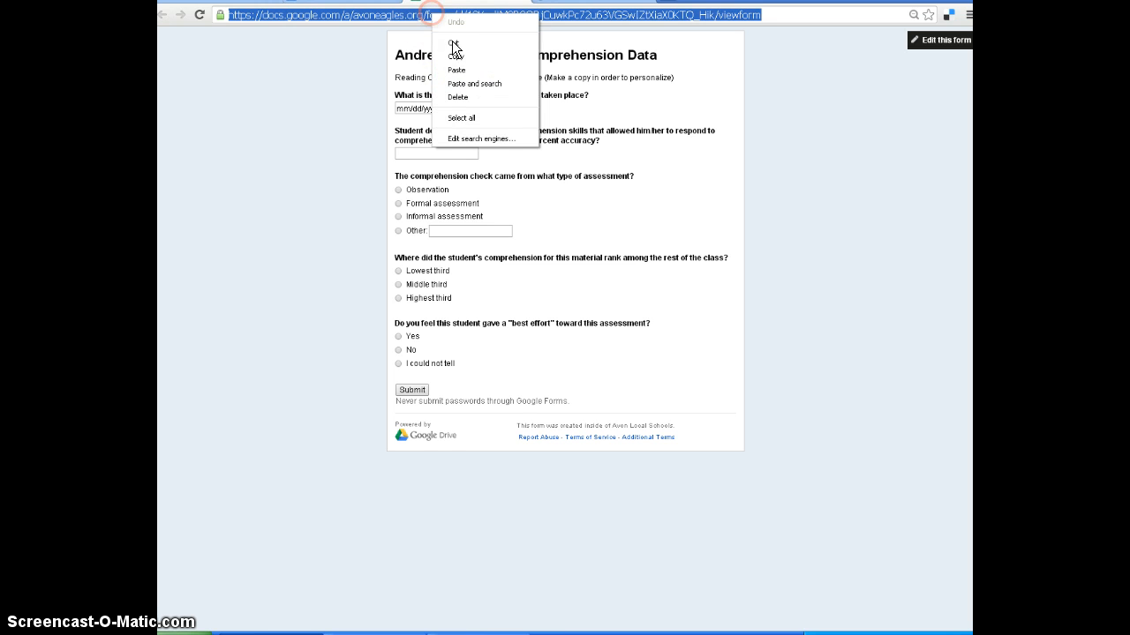
click(455, 51)
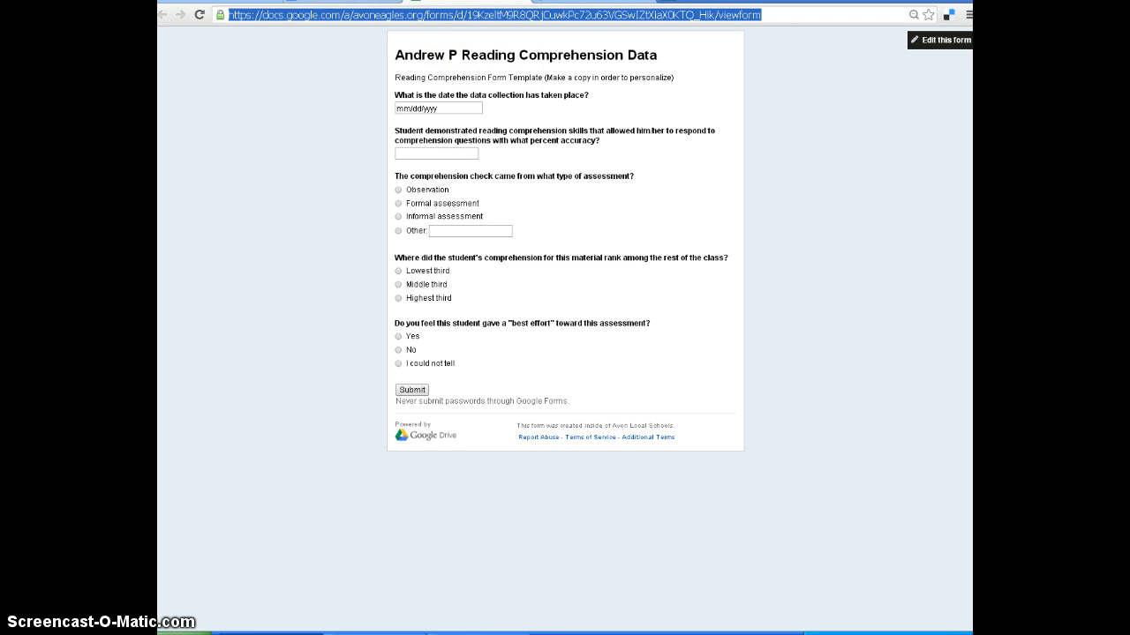
Turn the selected student's data line into a link to the copied live form address.
click(371, 1)
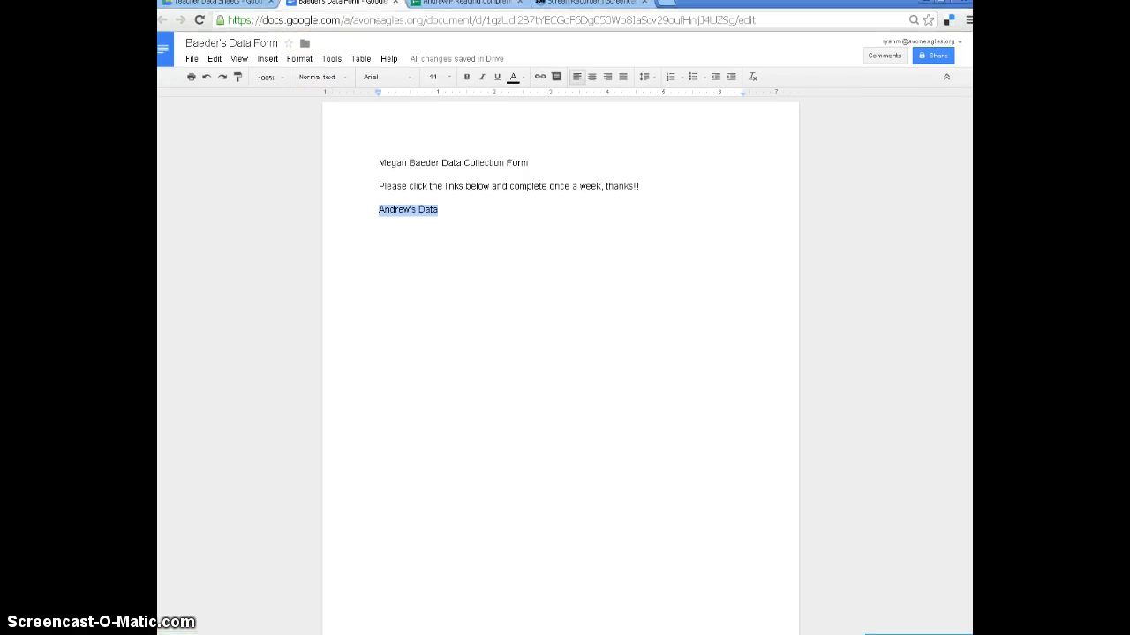
click(541, 77)
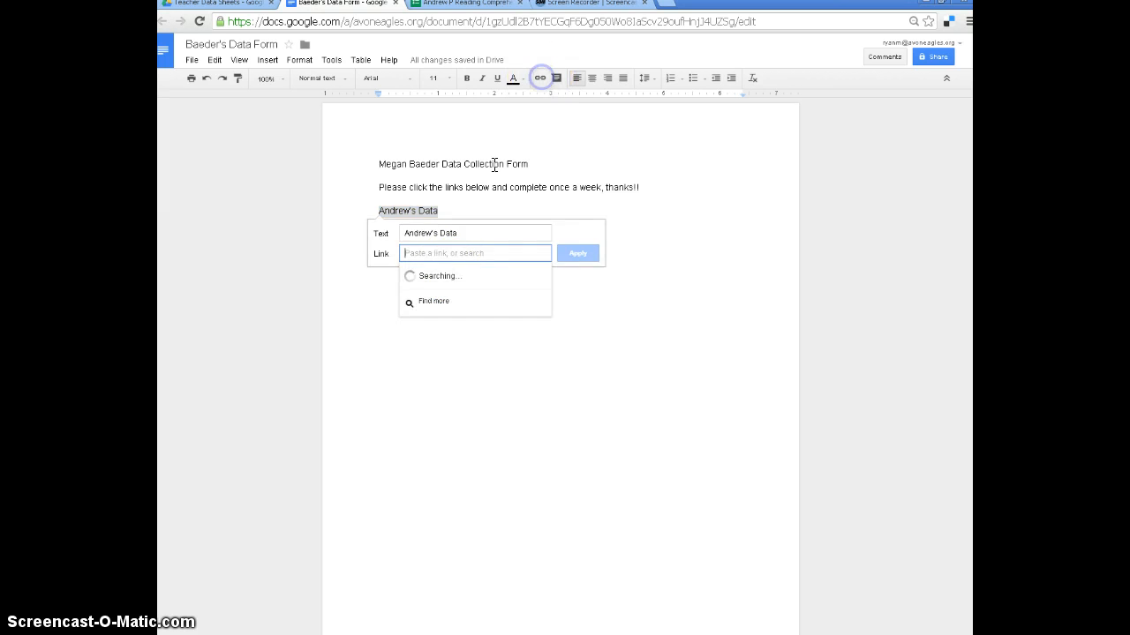
click(454, 256)
right_click(455, 256)
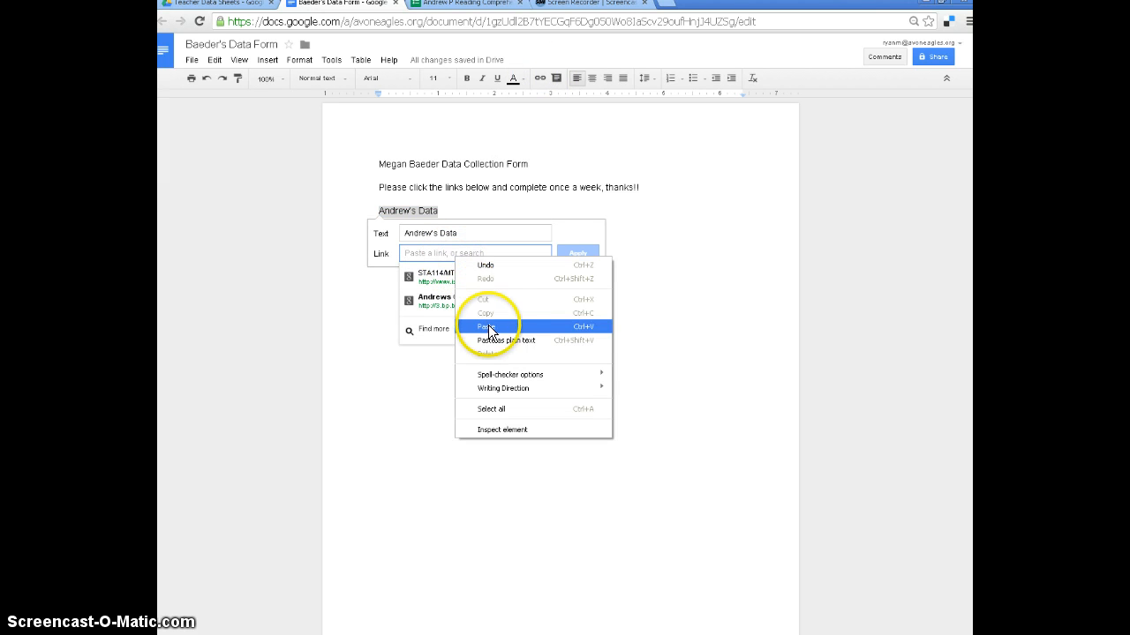
click(485, 321)
click(577, 254)
click(544, 226)
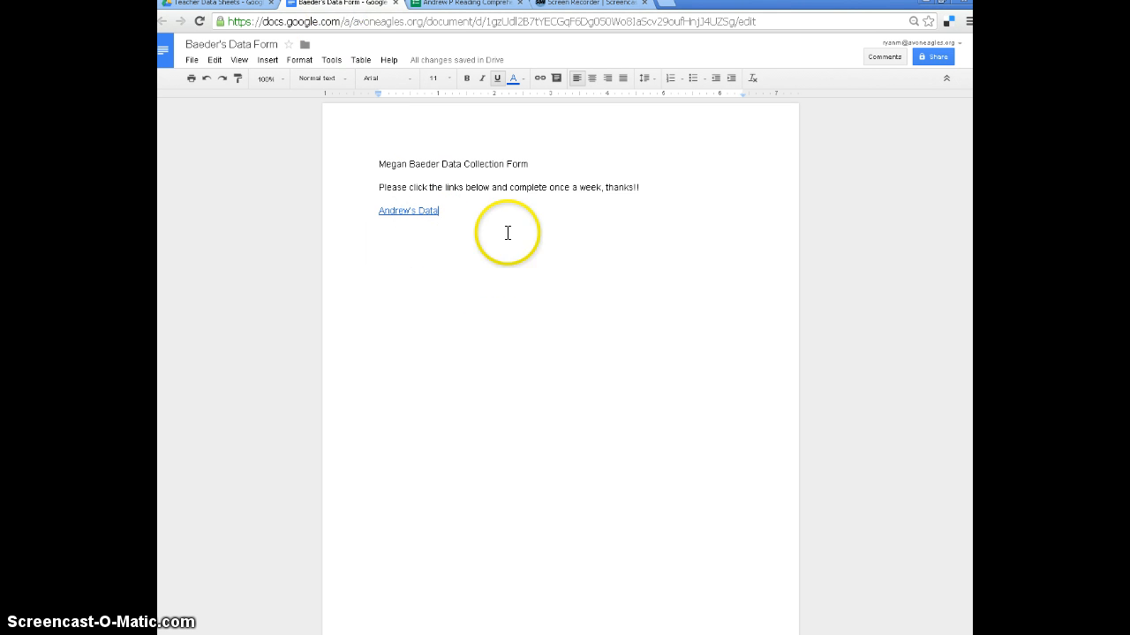
Rename the document so the teacher's first name precedes the last name in the title.
click(193, 43)
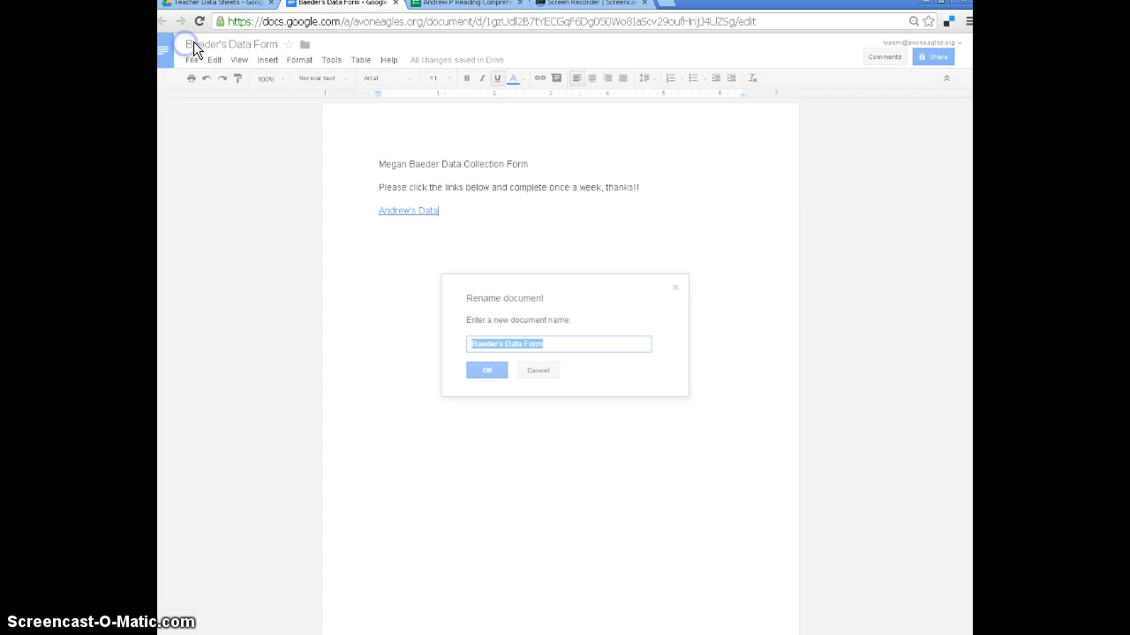
click(471, 343)
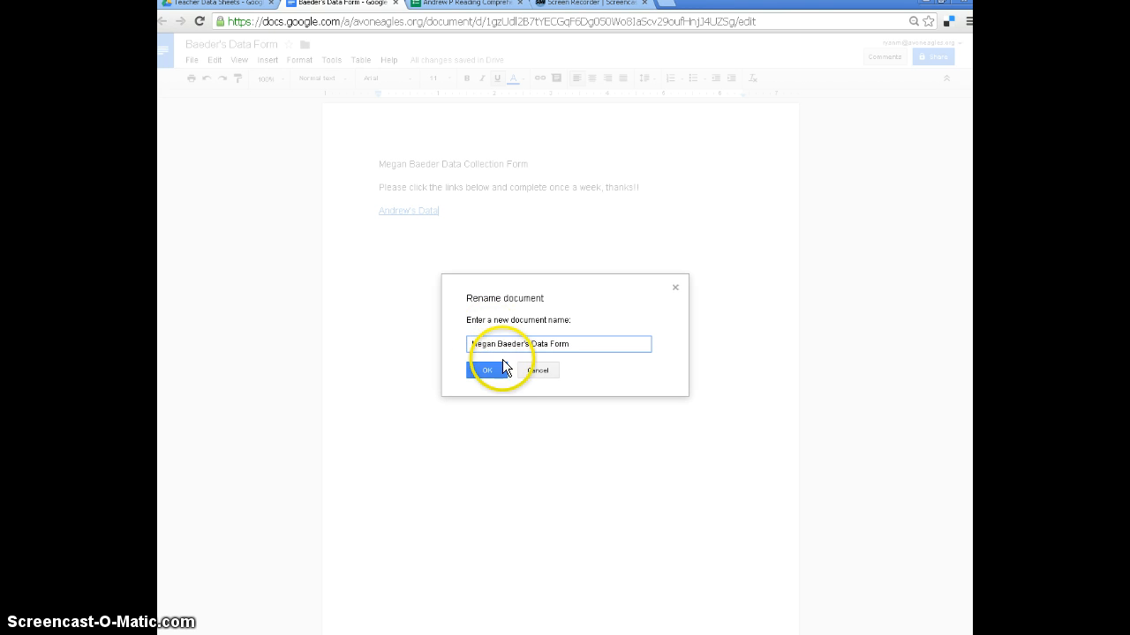
click(492, 369)
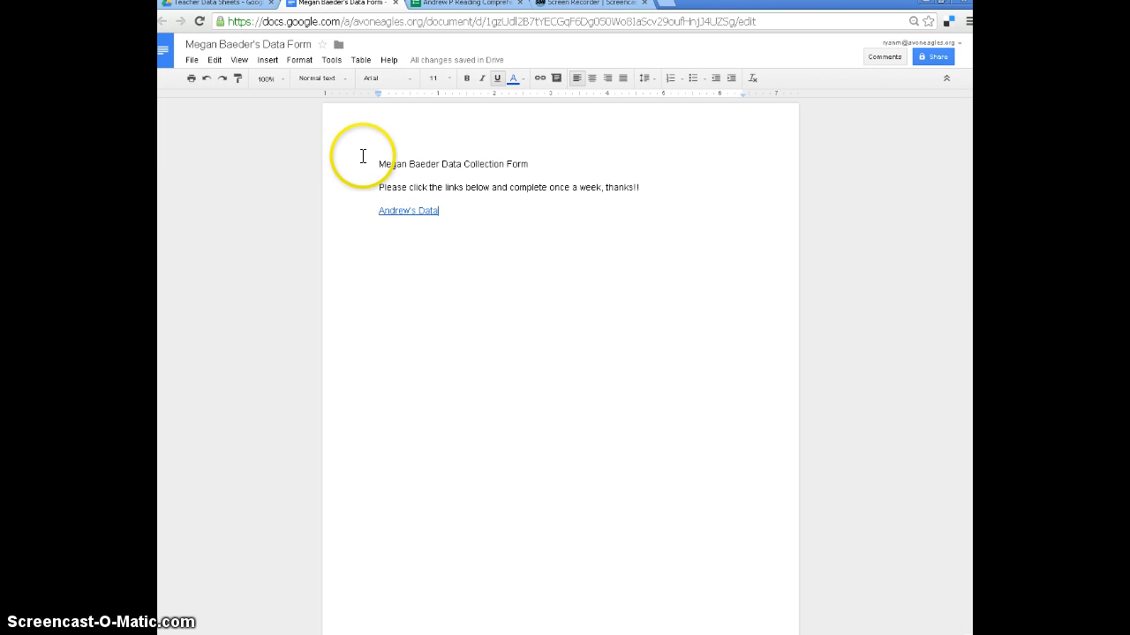
Close the document and the live form, and return to the Teacher Data Sheets folder in Drive.
click(396, 3)
click(396, 4)
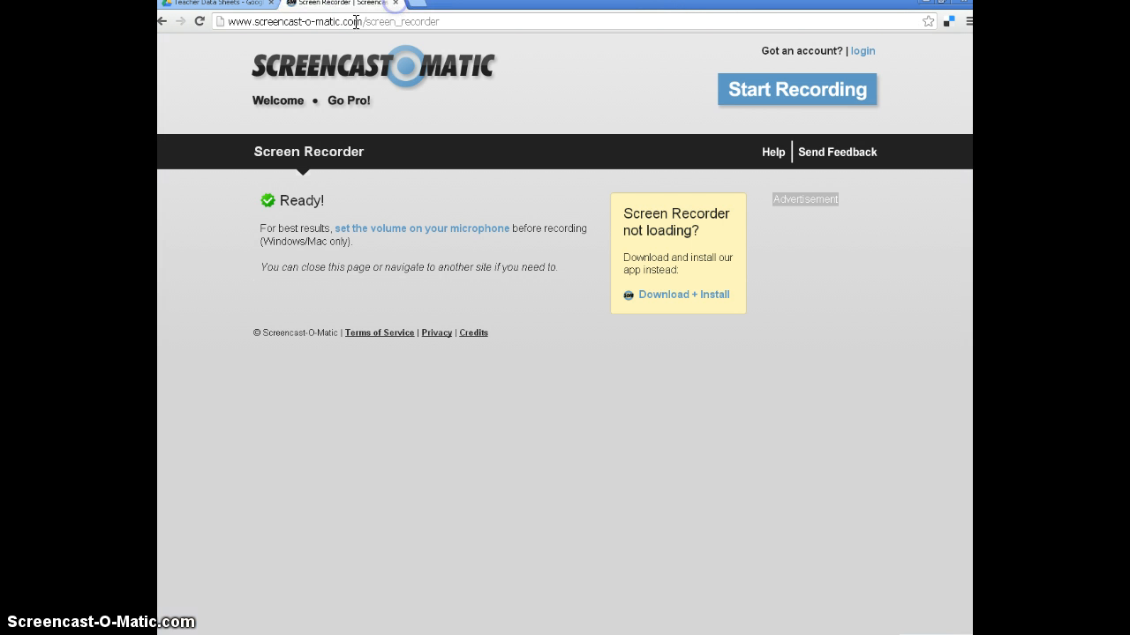
click(246, 6)
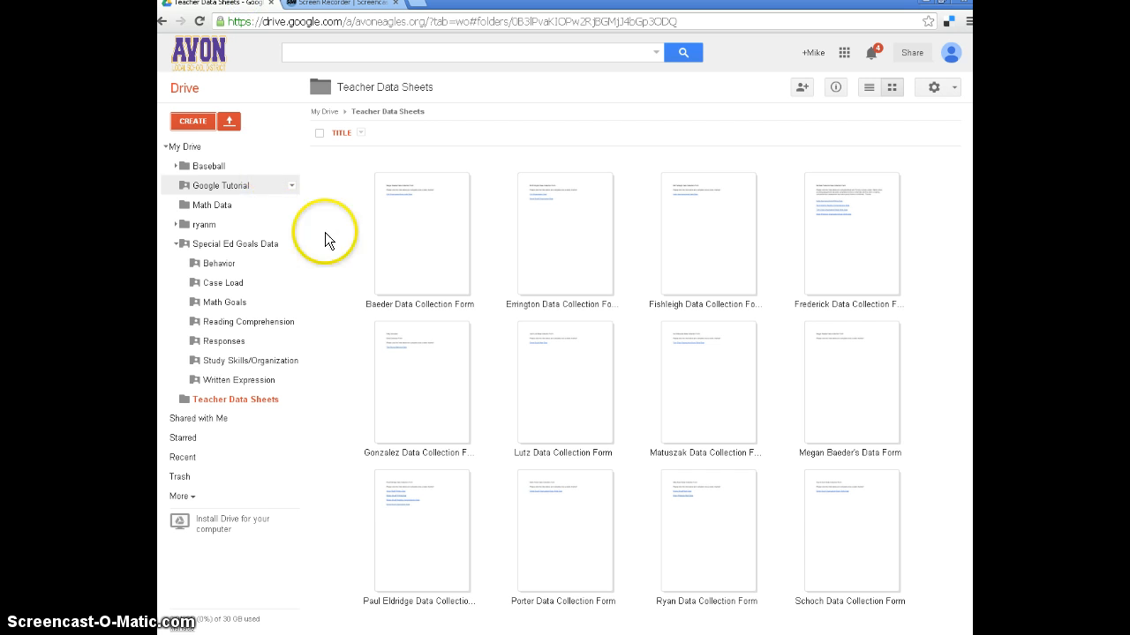
click(192, 150)
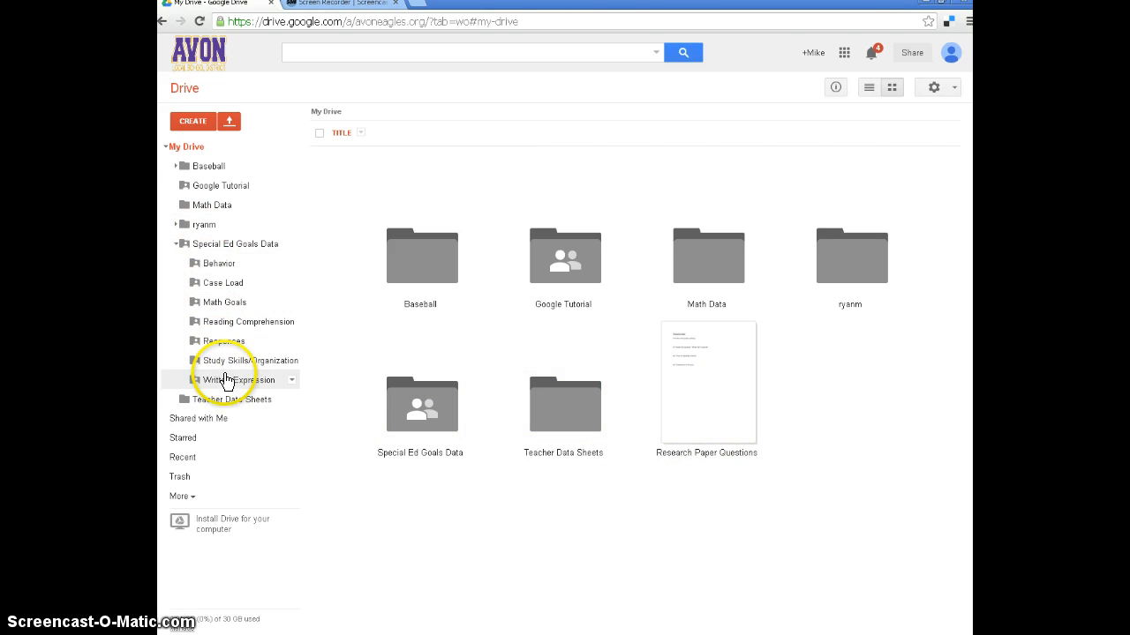
click(236, 403)
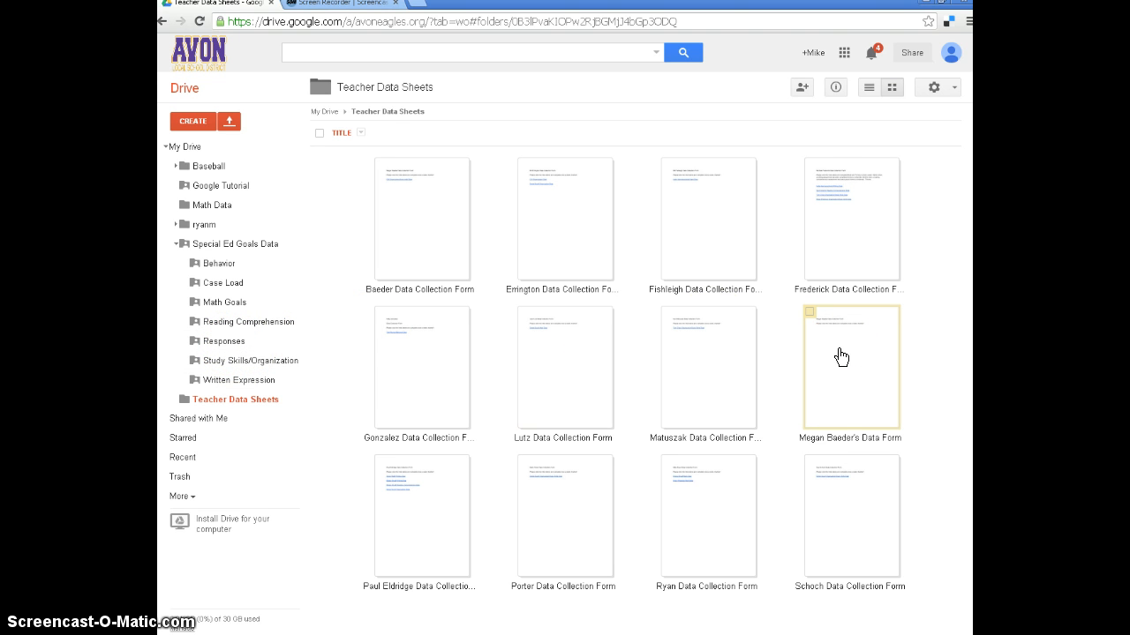
Review the sharing settings and invitation options of the new teacher data form, and close them without inviting anyone.
click(809, 313)
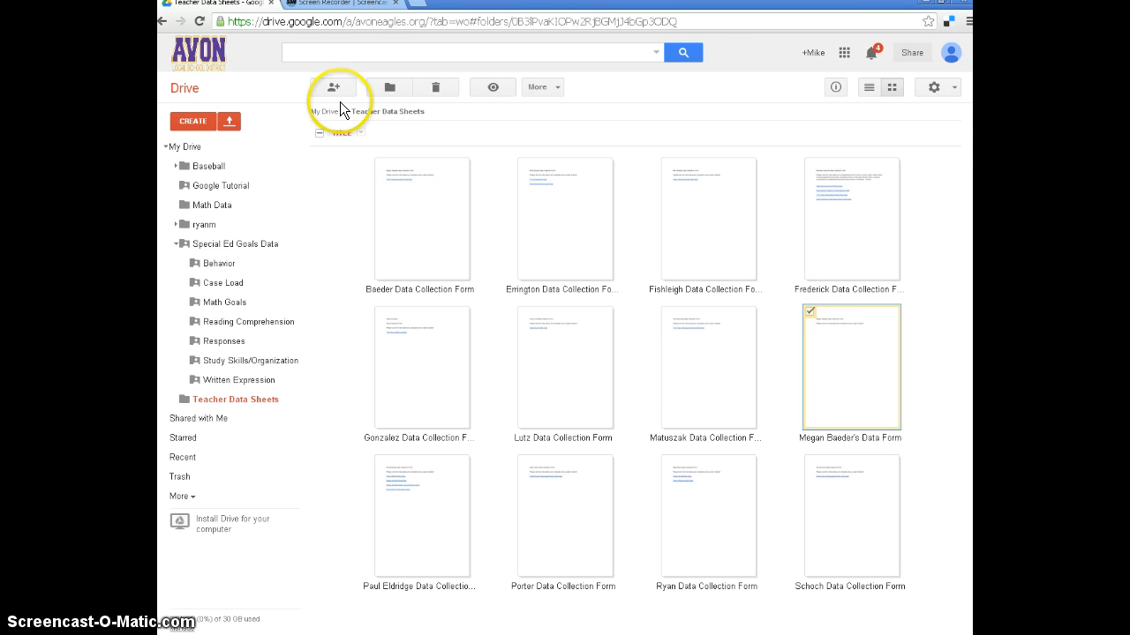
click(332, 88)
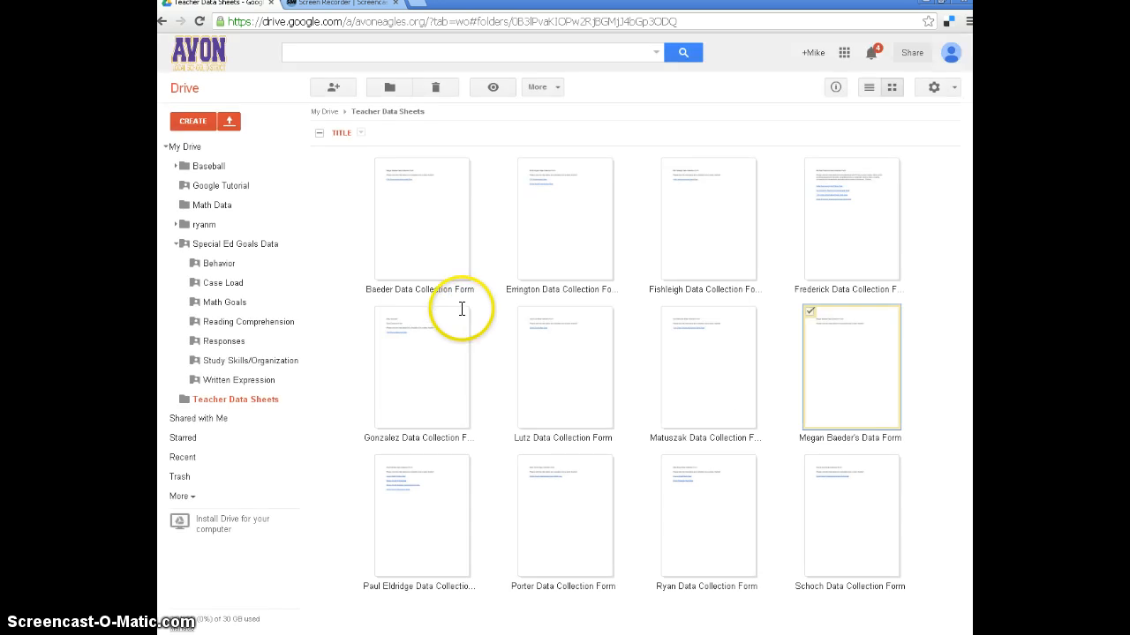
click(462, 438)
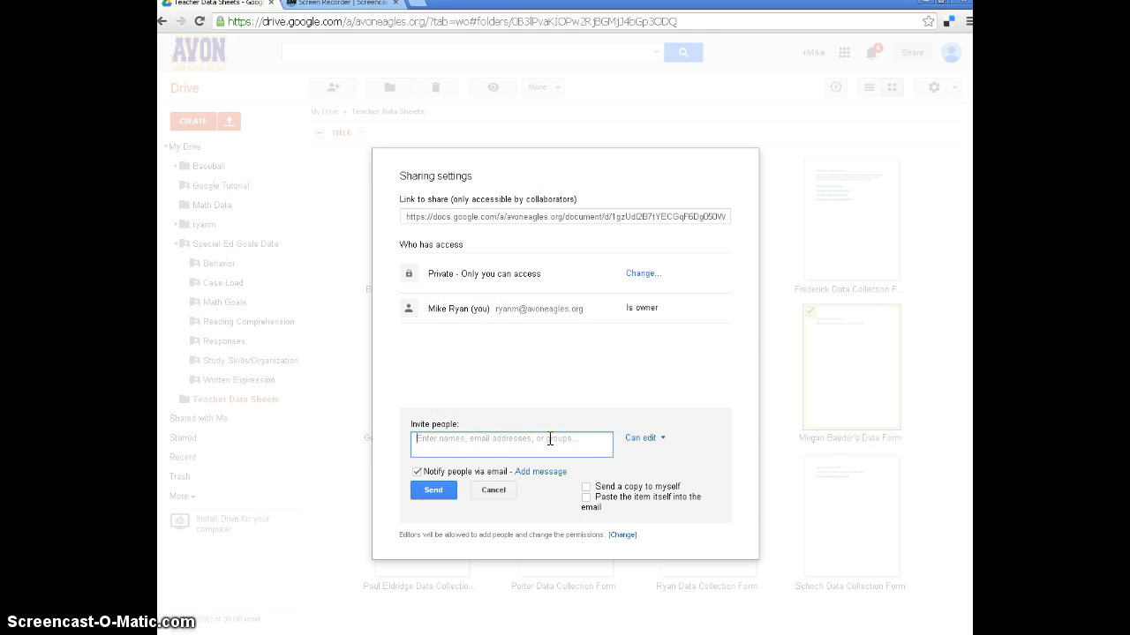
click(500, 490)
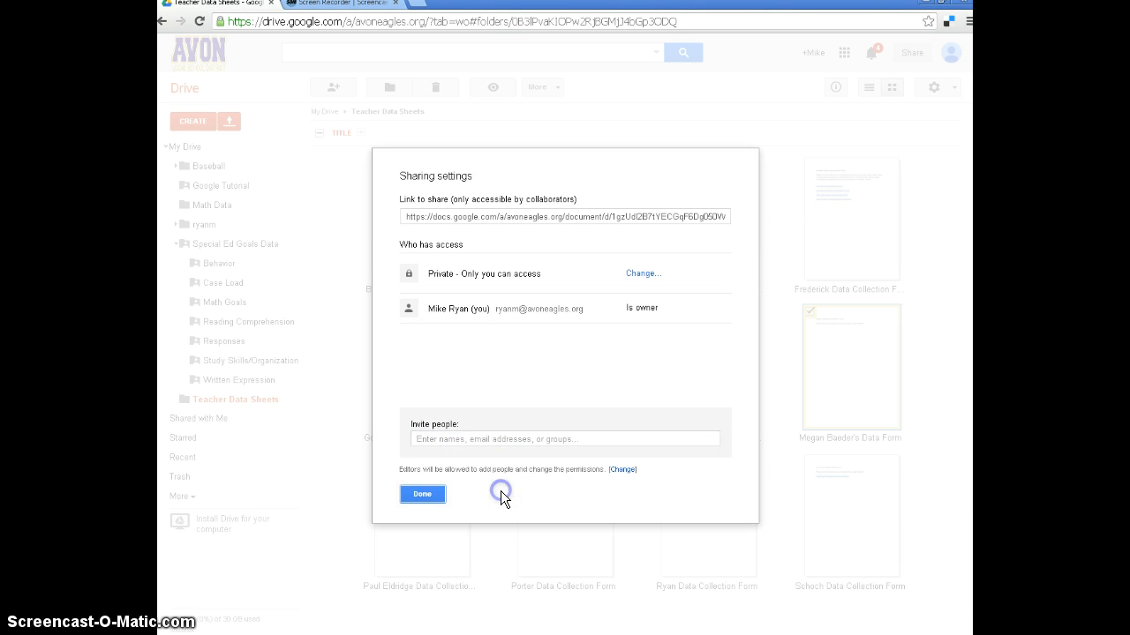
click(423, 495)
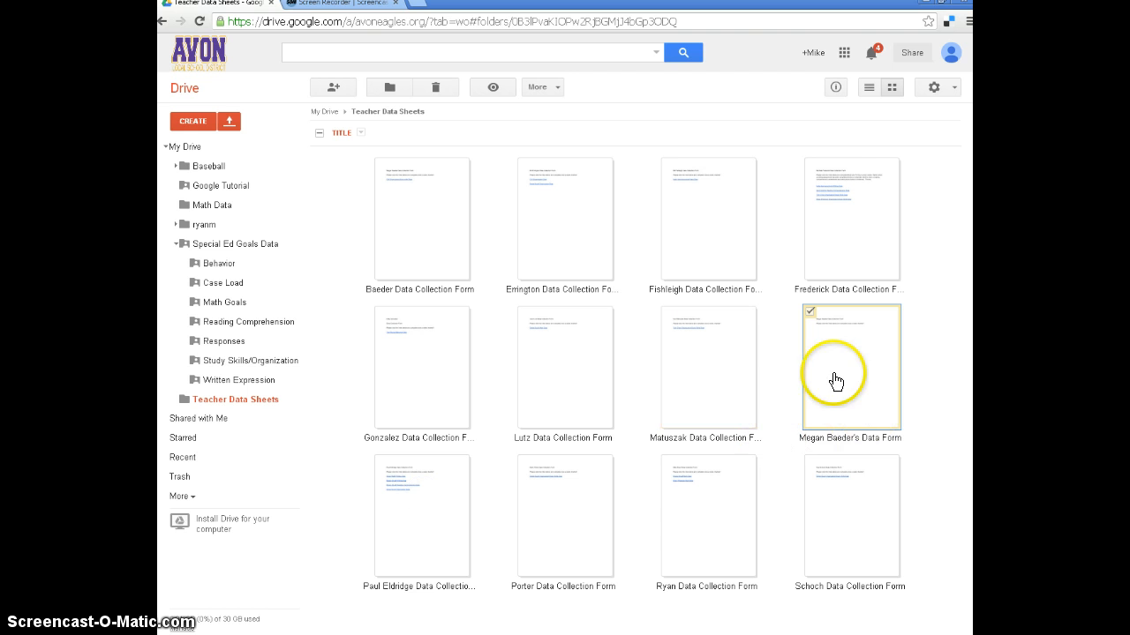
Open the same teacher's existing Data Collection Form document and follow its Organization/Study skills Data link to the live form.
click(436, 225)
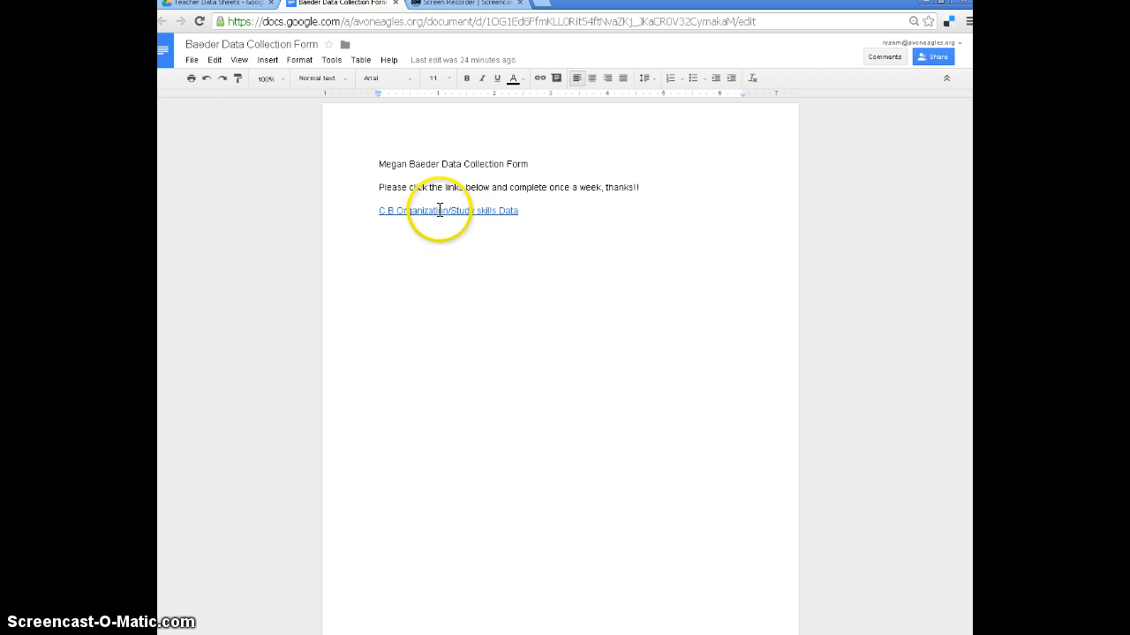
click(452, 211)
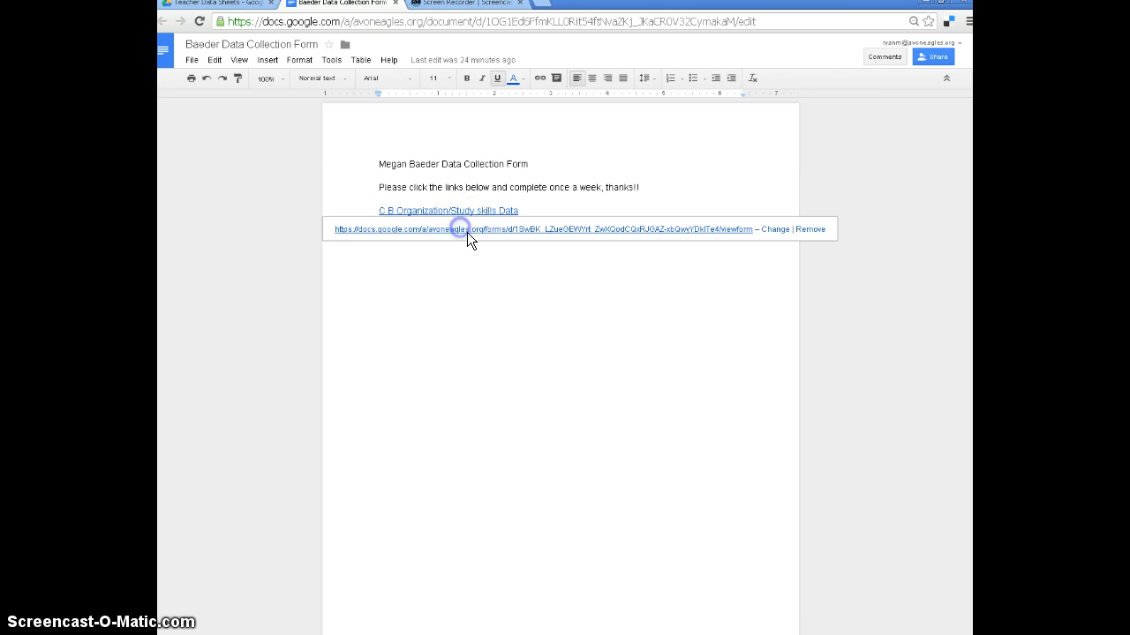
click(466, 230)
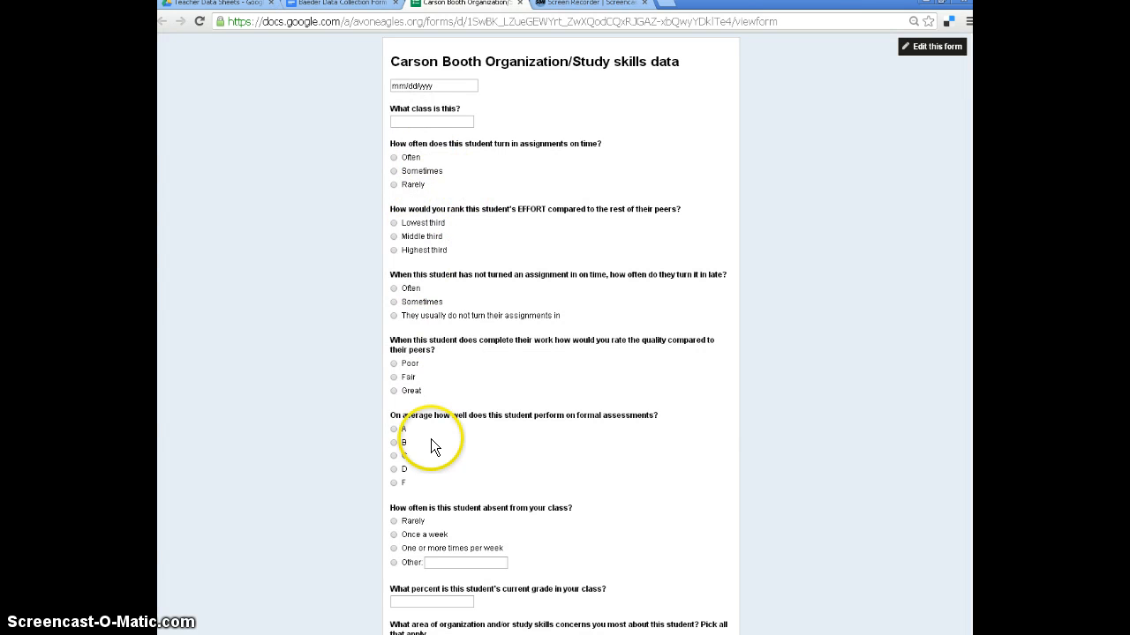
Look through all questions of the student's live Organization/Study skills form, from the date field to the submit option.
scroll(432, 440, down, 1)
scroll(432, 439, up, 1)
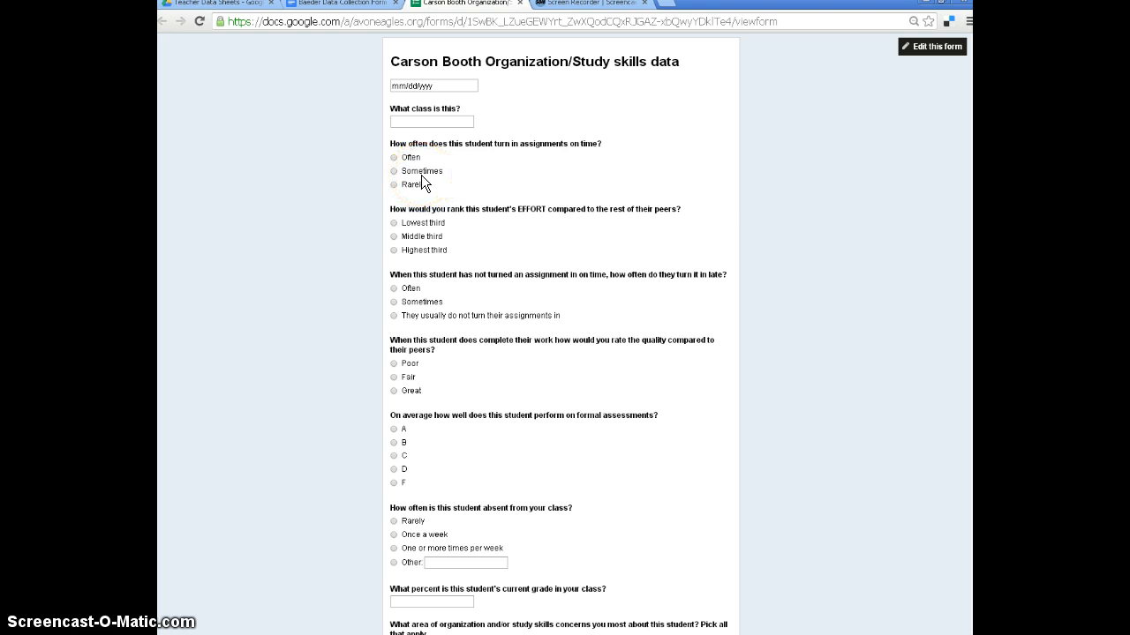
scroll(423, 182, down, 5)
scroll(422, 181, down, 1)
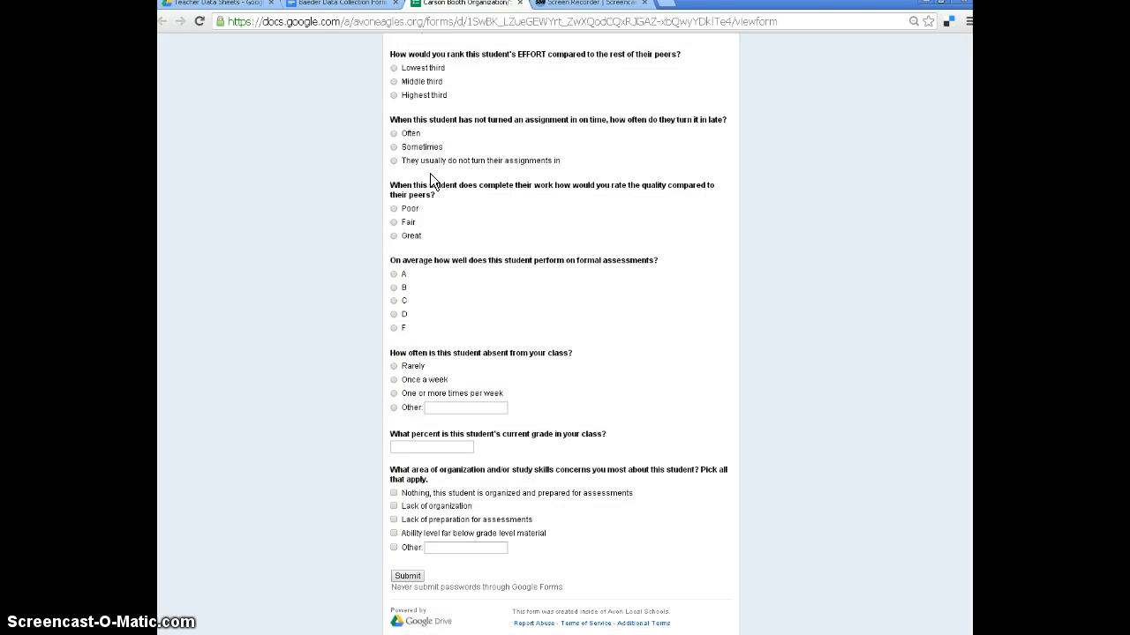
scroll(429, 176, up, 6)
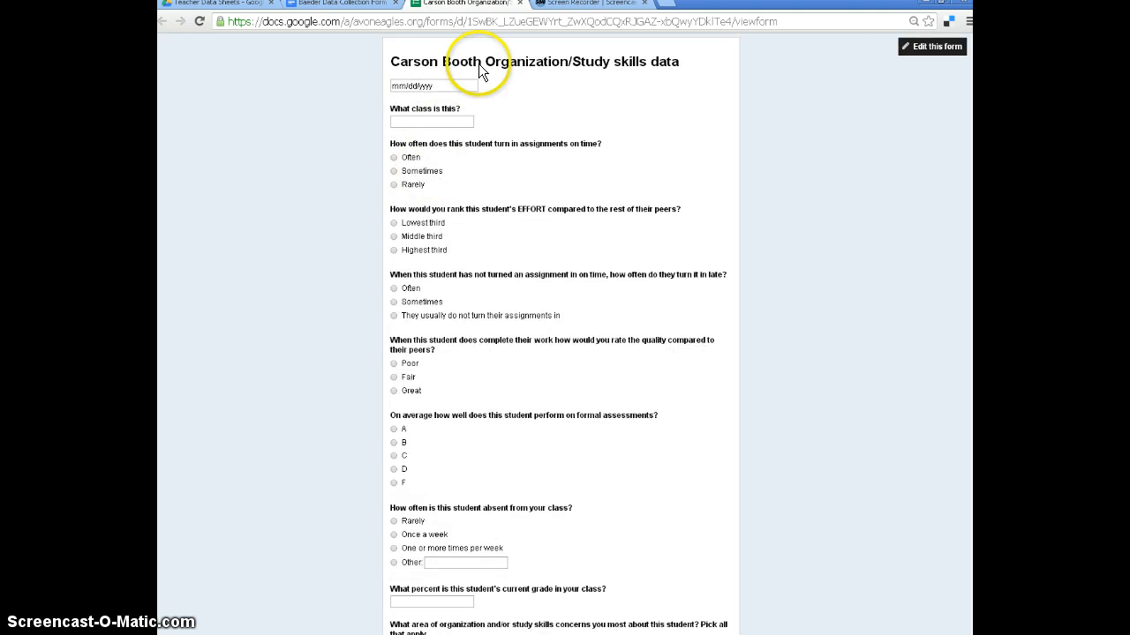
scroll(482, 412, down, 6)
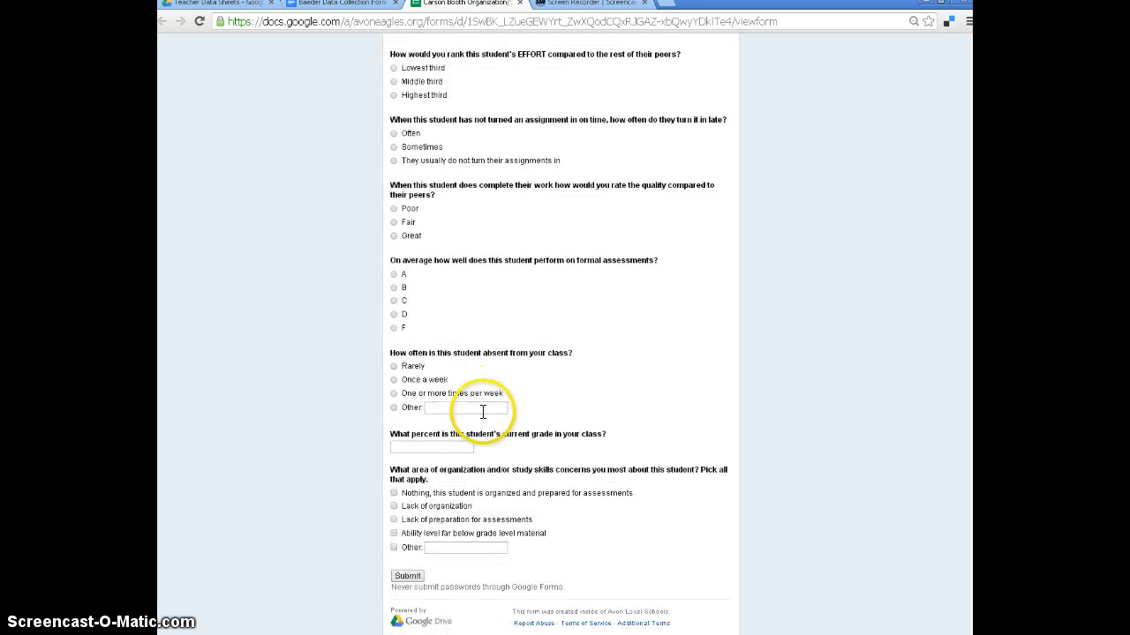
Close the live form and the teacher's Data Collection Form document, and return to the Teacher Data Sheets folder in Drive.
click(519, 4)
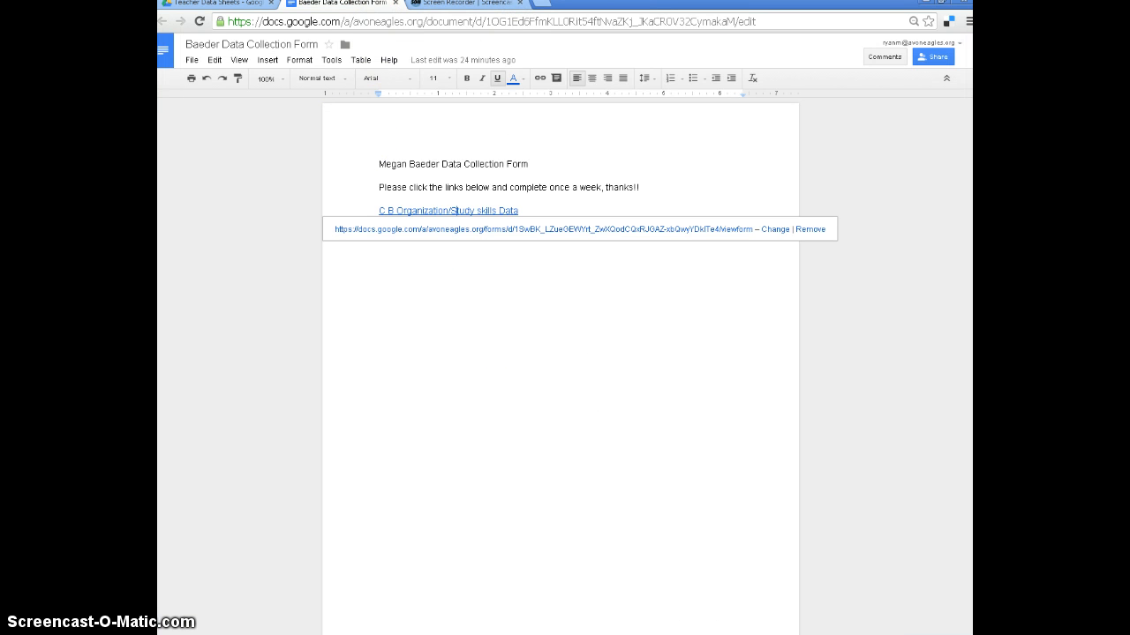
click(394, 4)
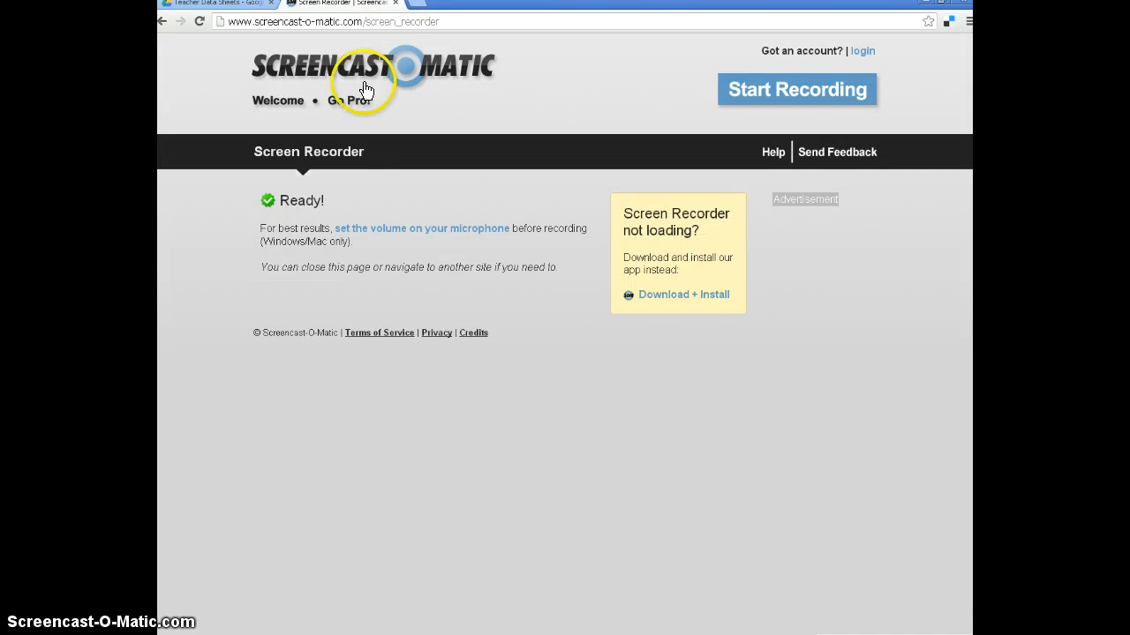
click(252, 6)
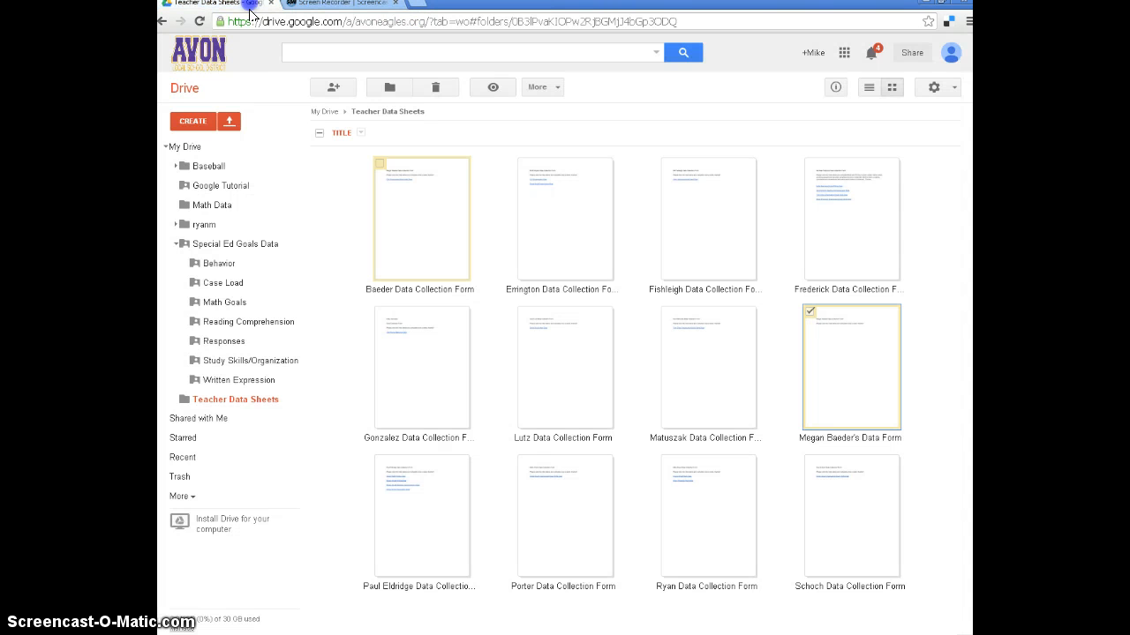
Open the Responses folder, examine the AP Written Expression Data Form (Responses) spreadsheet, and close it.
click(225, 344)
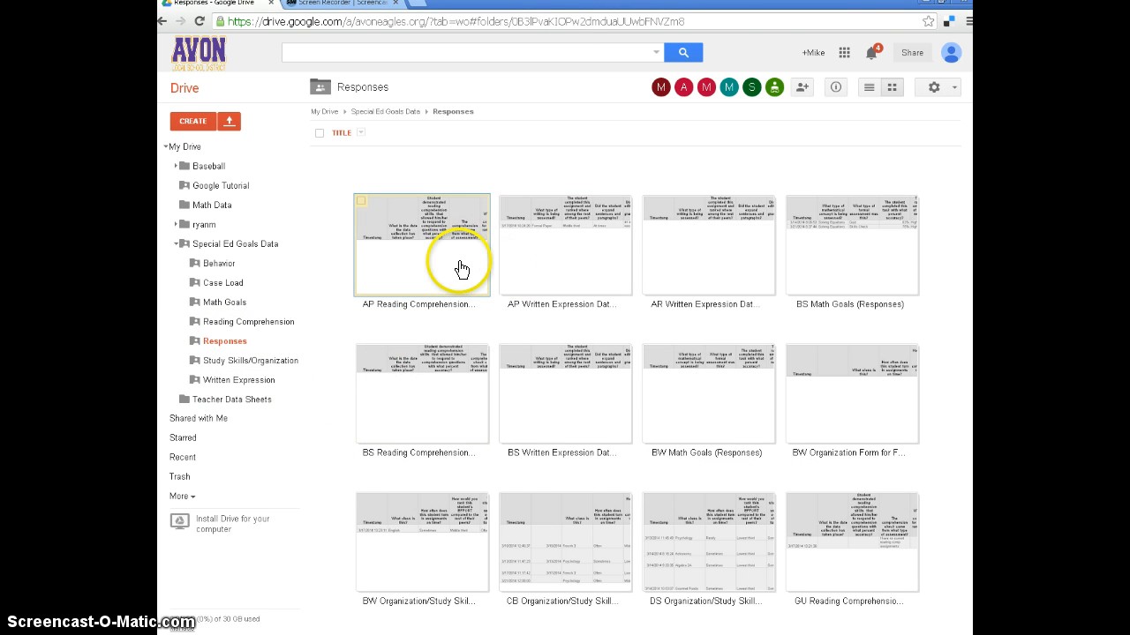
double_click(514, 255)
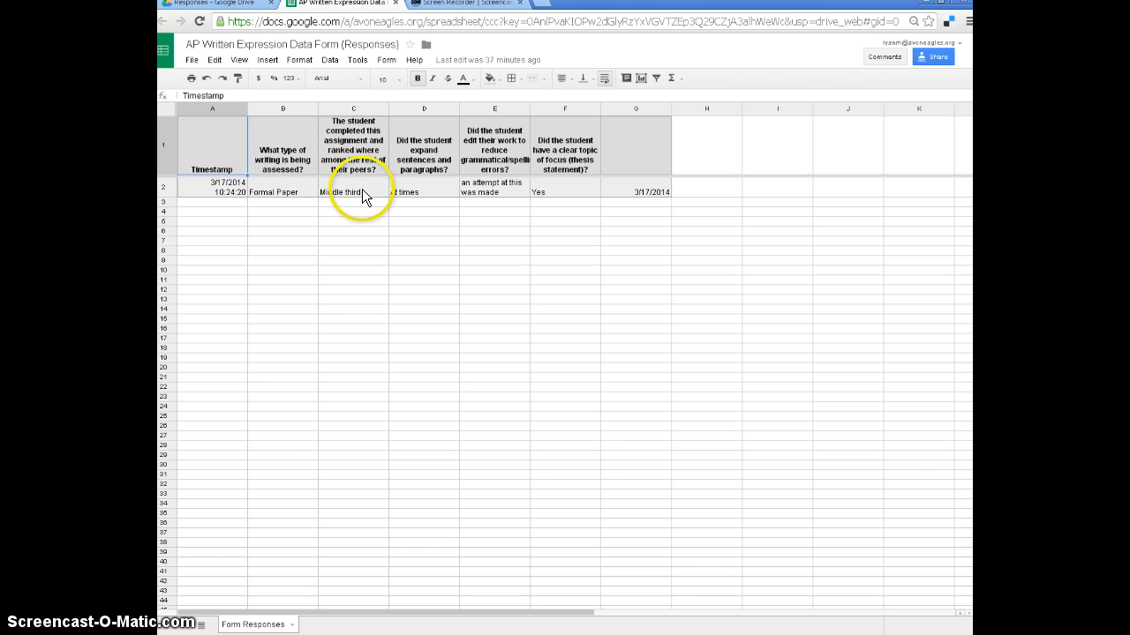
click(394, 4)
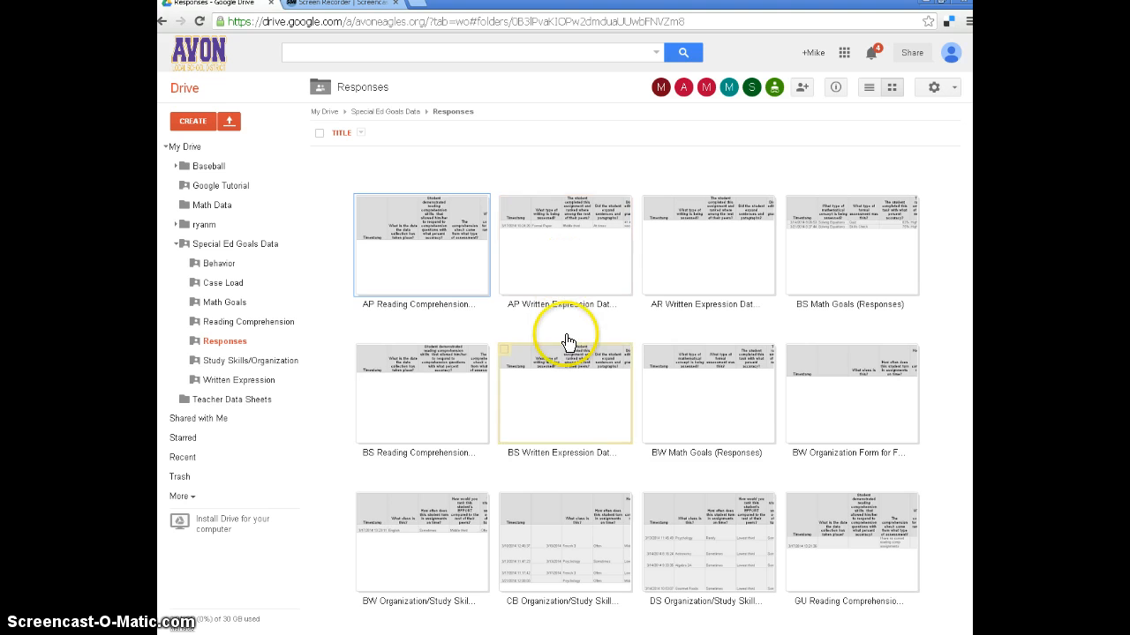
Open the DS Organization/Study Skills Form (Responses) spreadsheet, examine the teachers' submitted answers, and close it.
scroll(564, 340, down, 3)
click(698, 419)
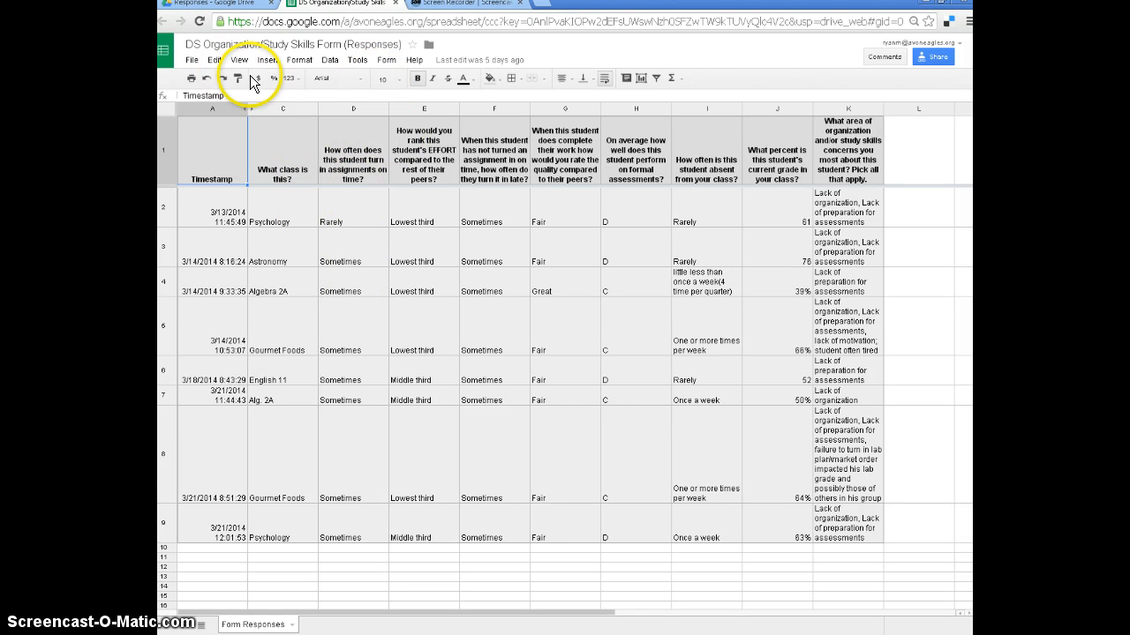
key(ctrl+w)
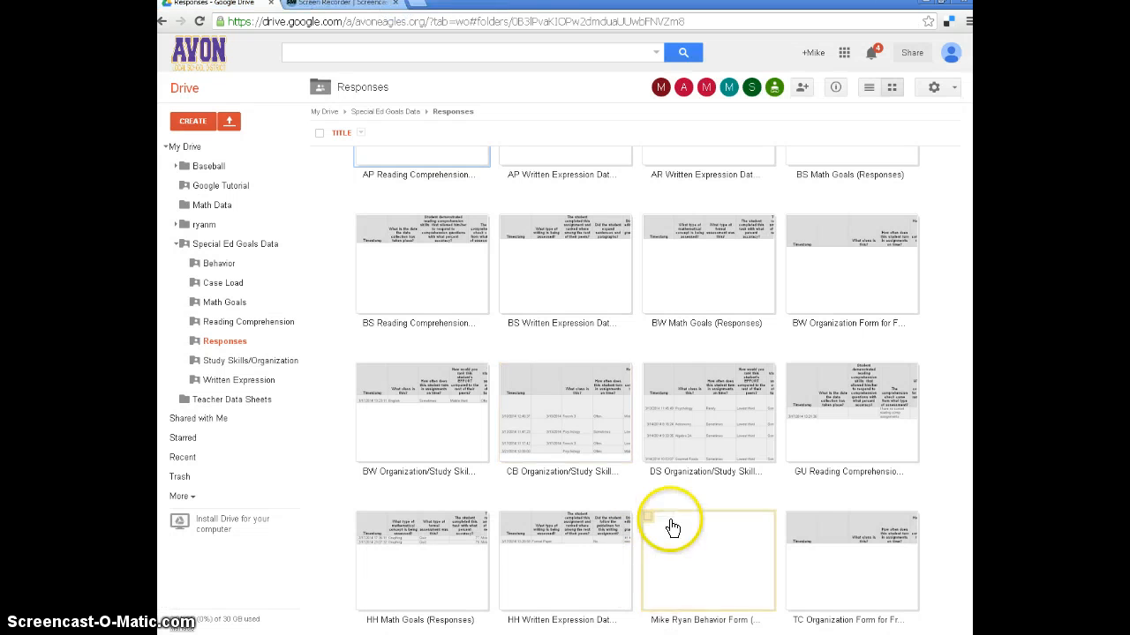
Review who has access to the DS Organization/Study Skills responses in its sharing settings, and close them without changes.
click(649, 373)
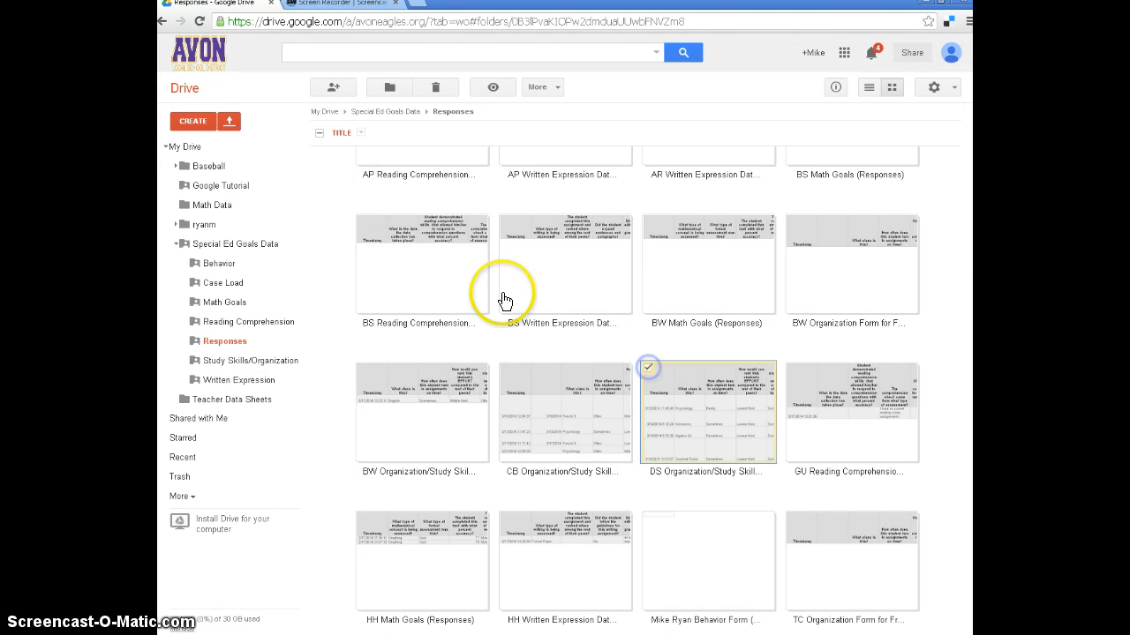
click(333, 86)
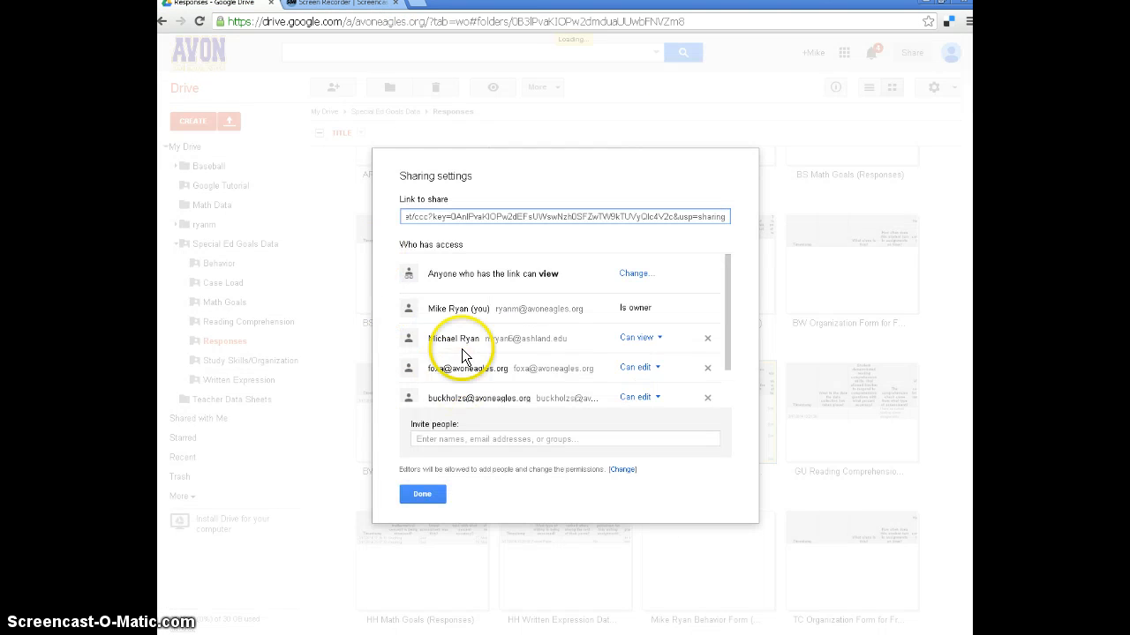
click(421, 494)
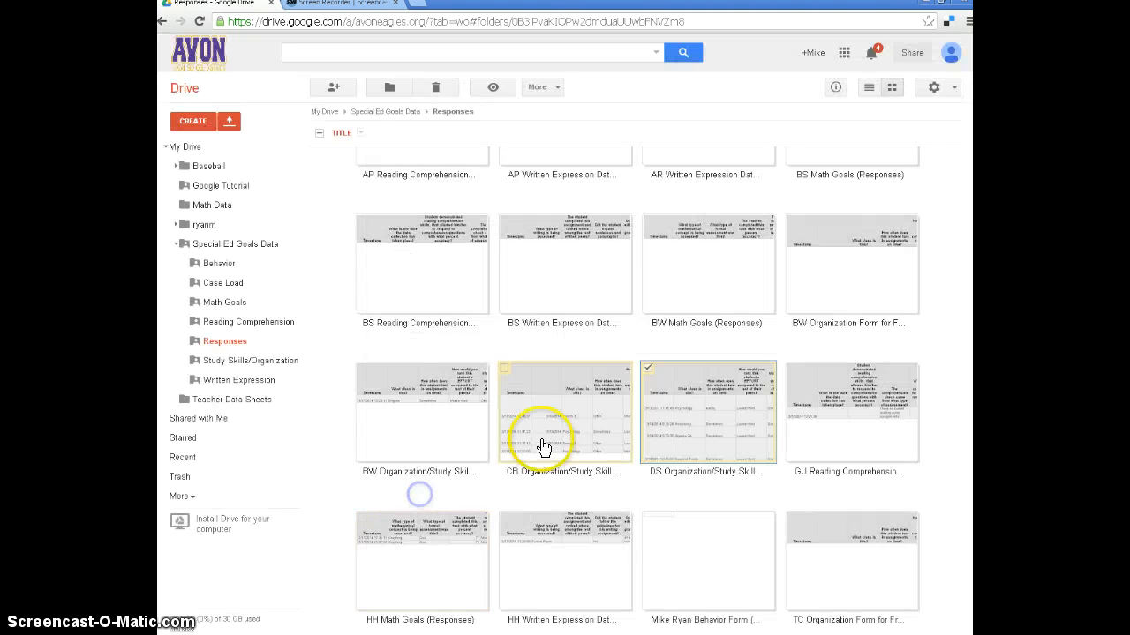
Reopen the DS Organization/Study Skills responses to read the collected data, close them, and look over the remaining files in the Responses folder.
double_click(654, 379)
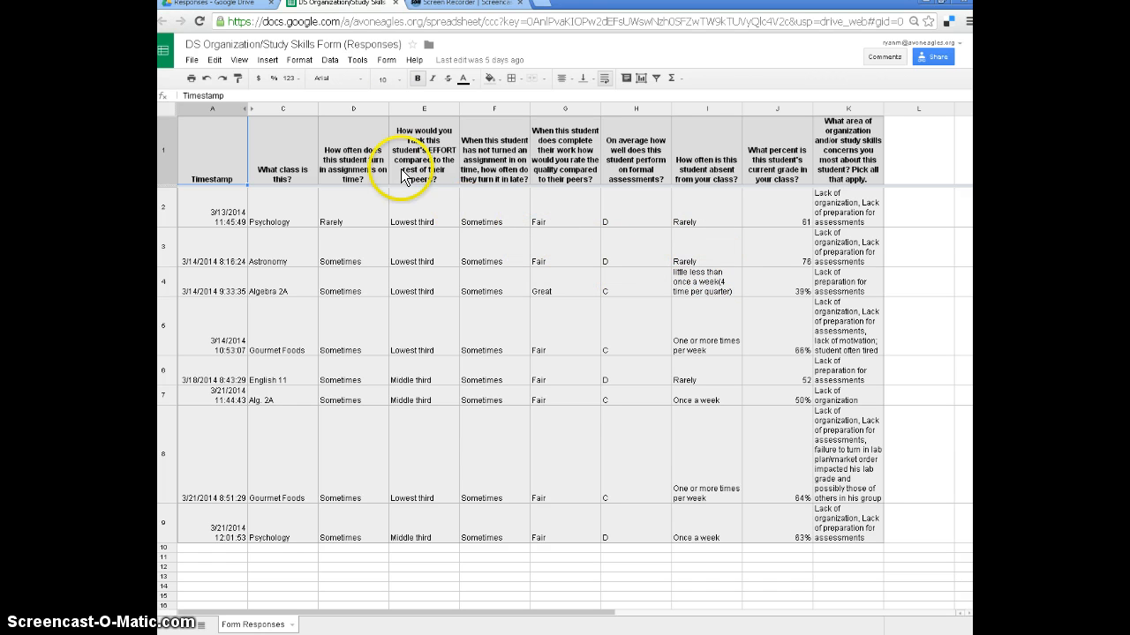
click(395, 5)
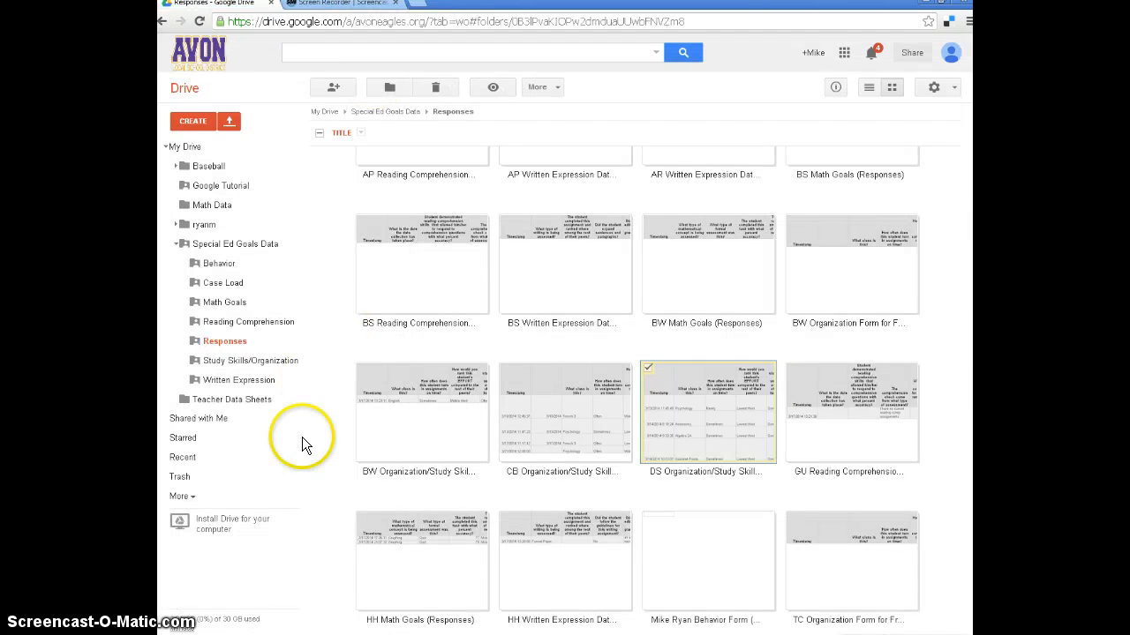
scroll(312, 468, down, 2)
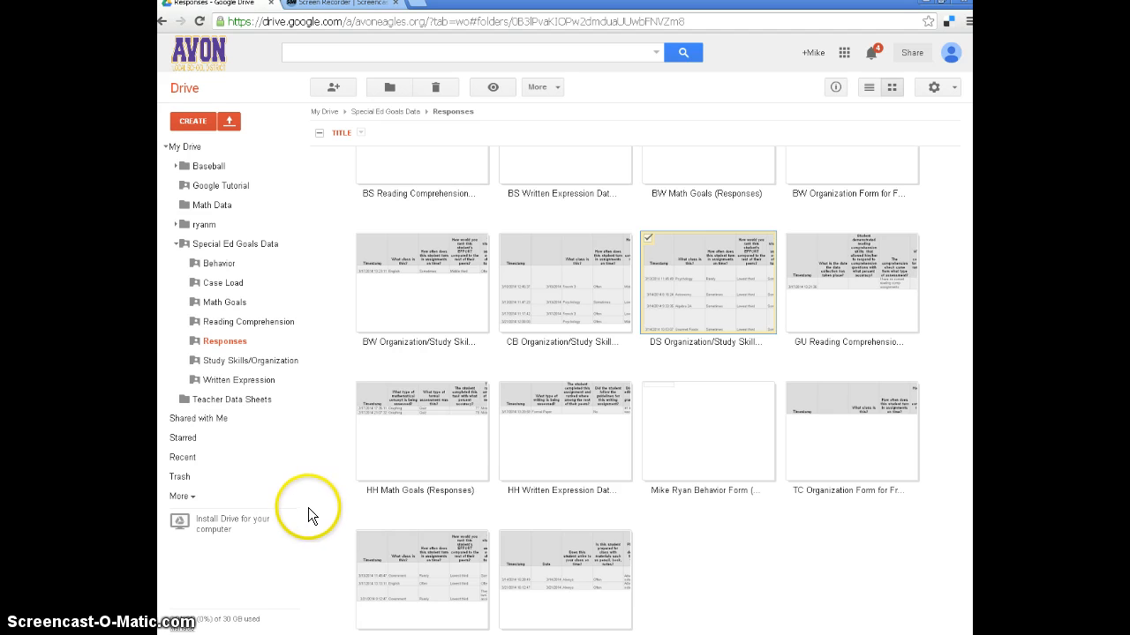
scroll(309, 506, down, 1)
scroll(310, 506, up, 2)
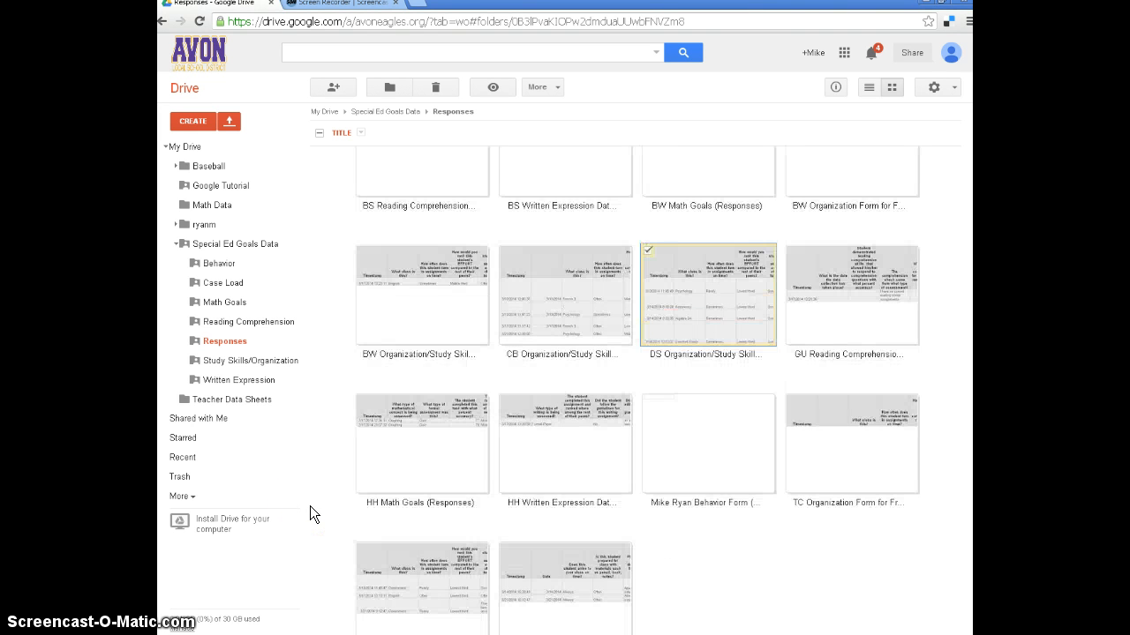
scroll(311, 505, up, 1)
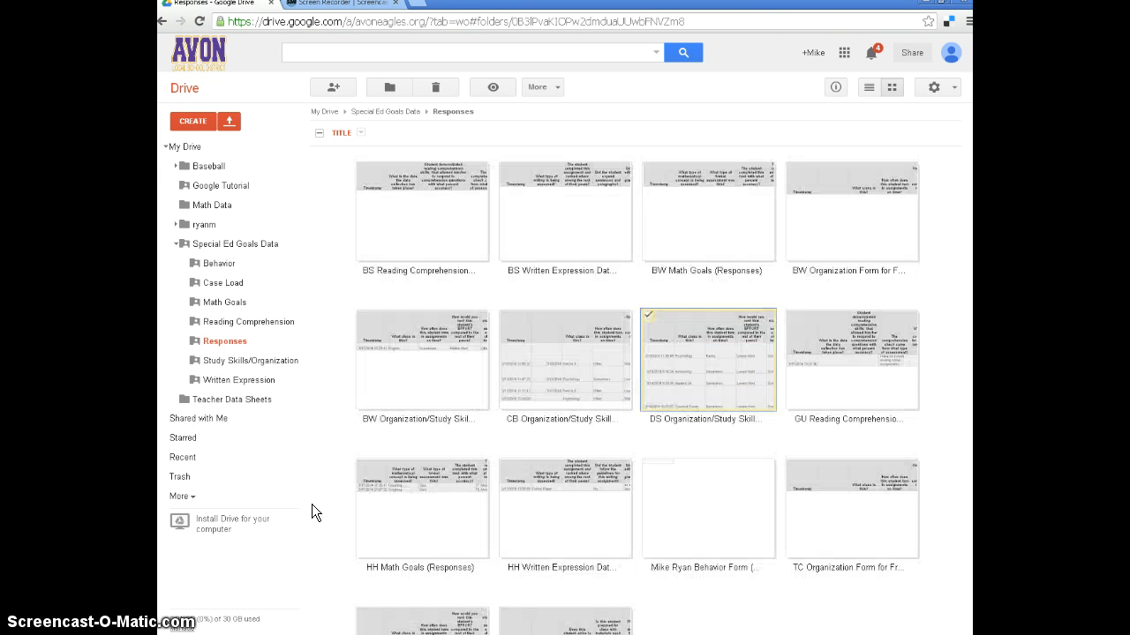
scroll(312, 513, down, 2)
scroll(311, 513, up, 3)
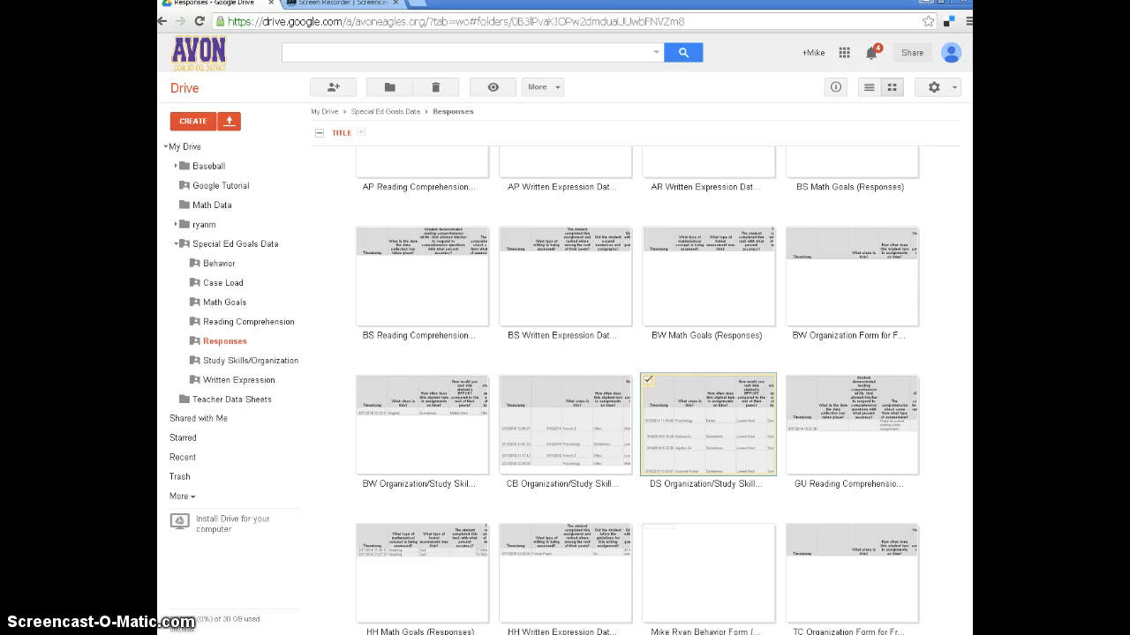
Minimize the browser, switch to Outlook, and display the March 2014 calendar.
click(926, 3)
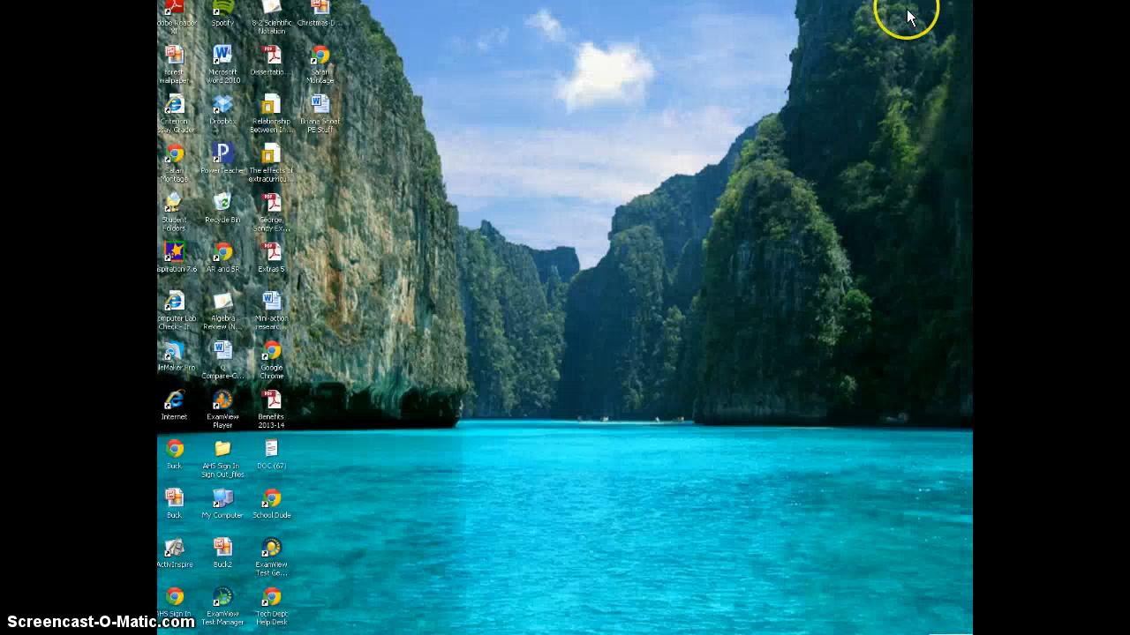
click(393, 632)
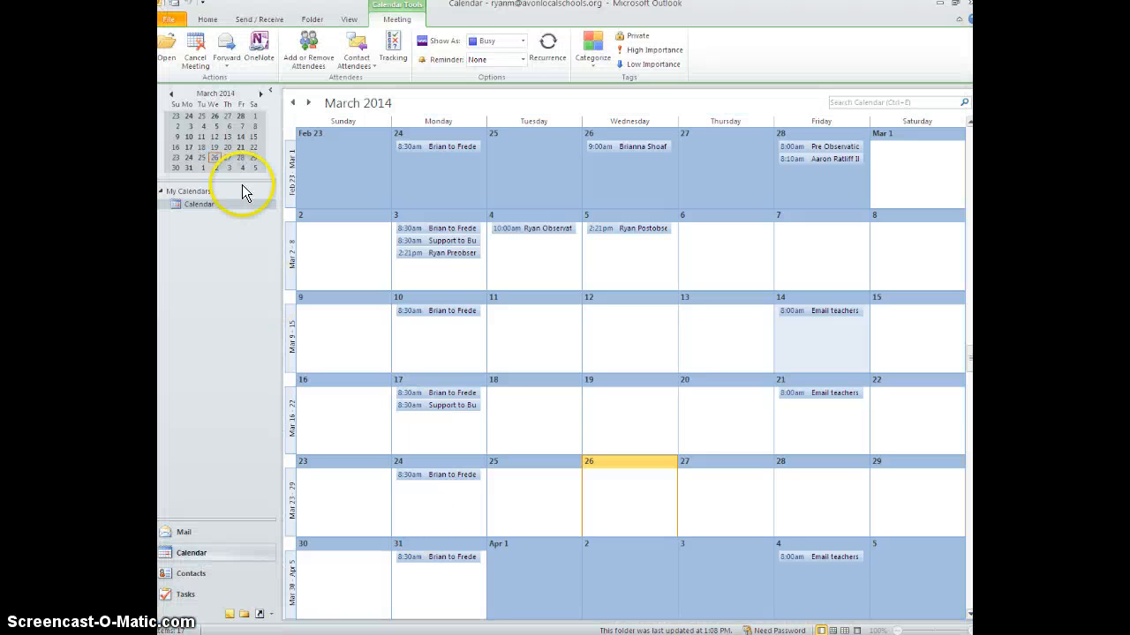
click(252, 549)
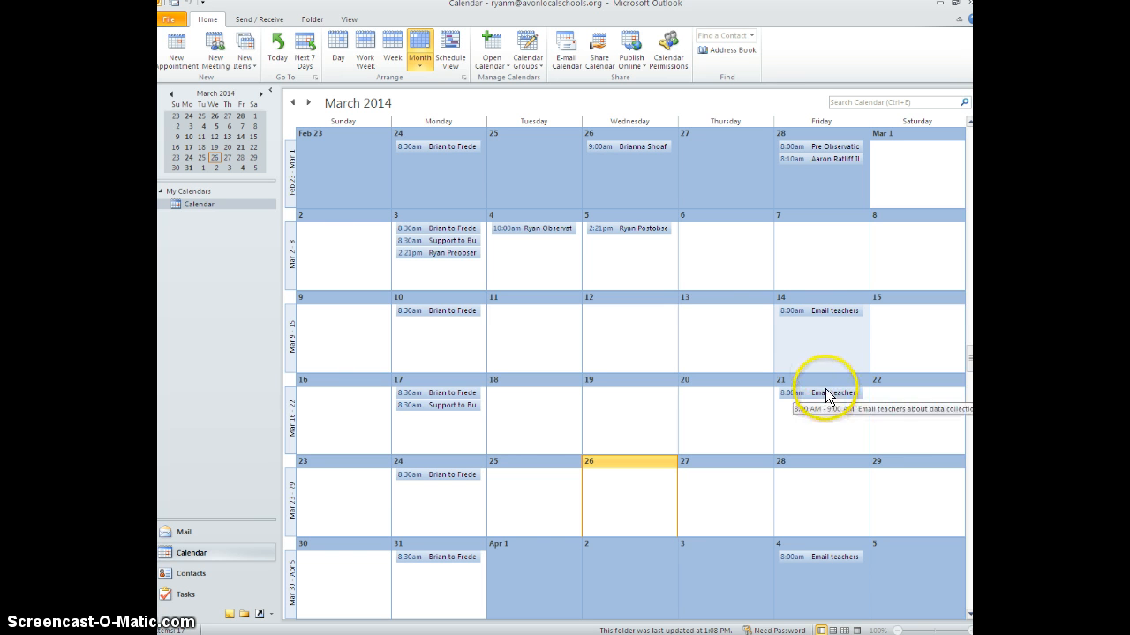
Open the March 14 "Email teachers about data collection" meeting, read its note, close it, and switch back to the Responses folder in Drive.
click(827, 314)
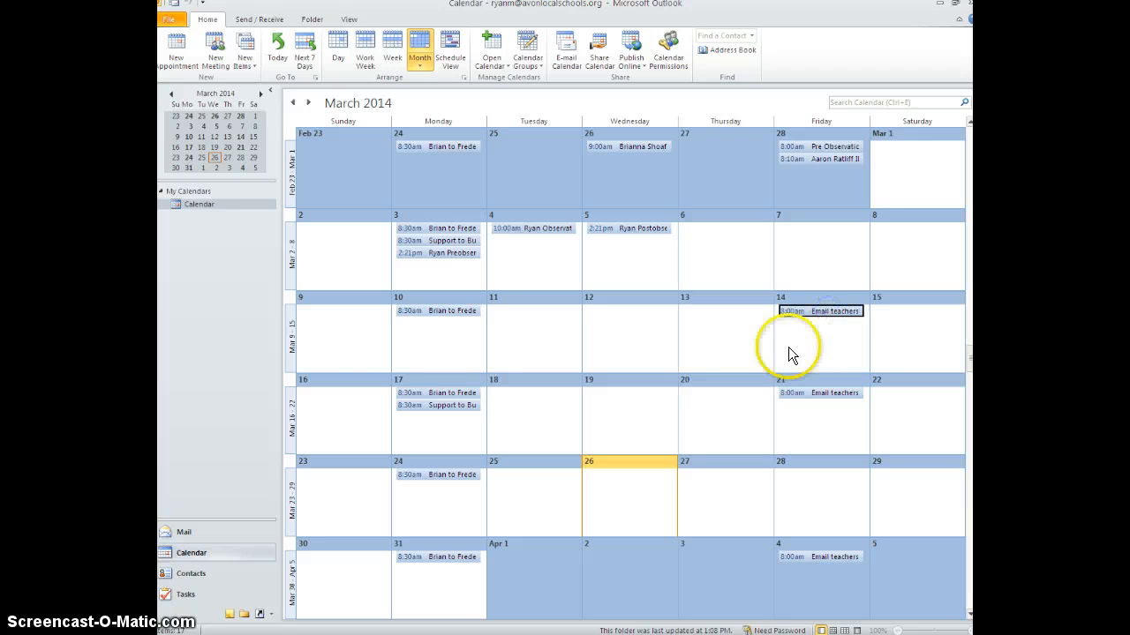
double_click(820, 314)
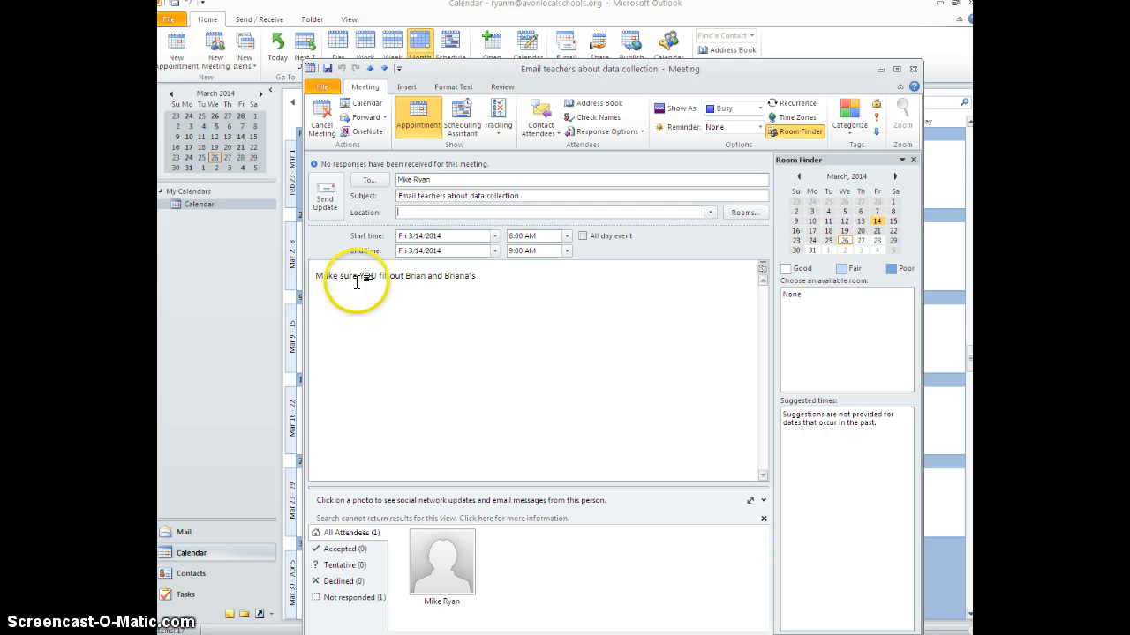
click(912, 68)
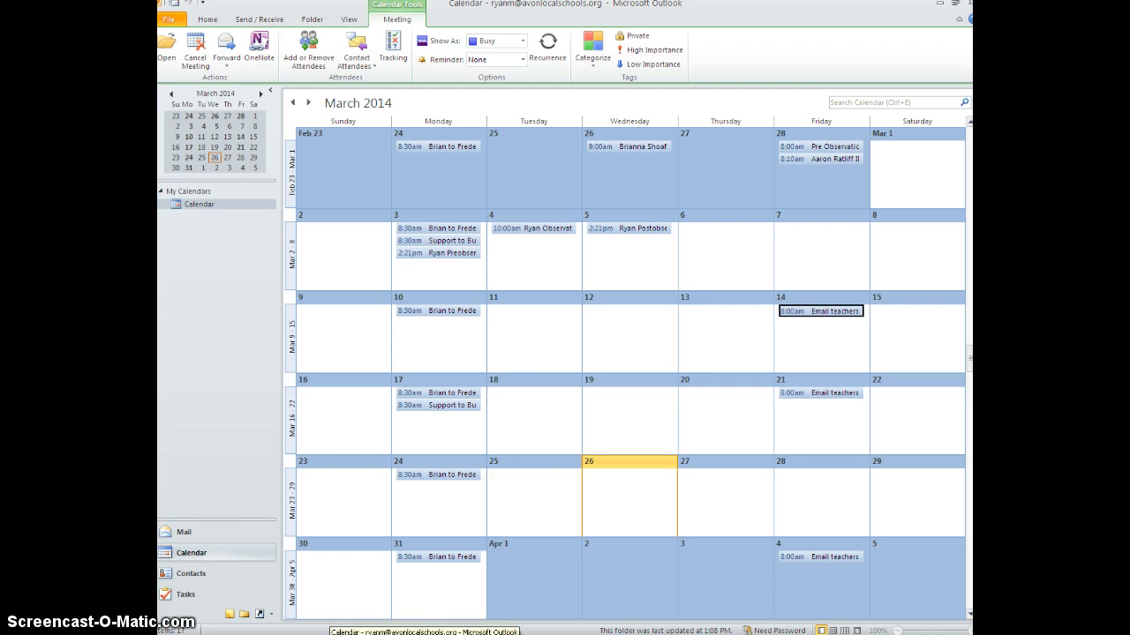
key(alt+Tab)
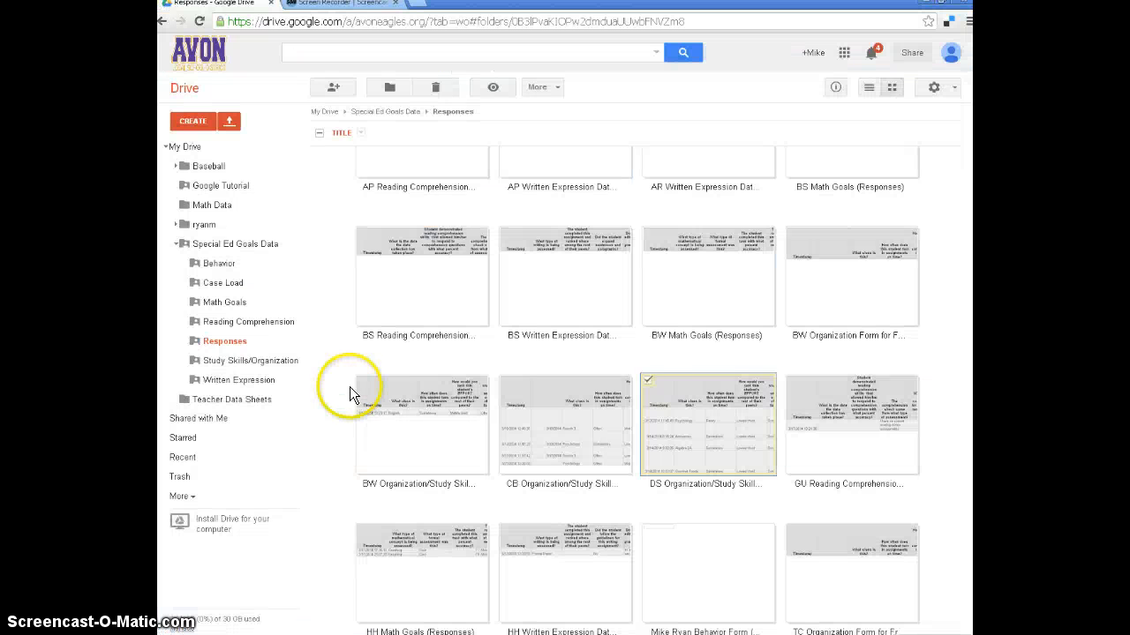
scroll(323, 375, up, 2)
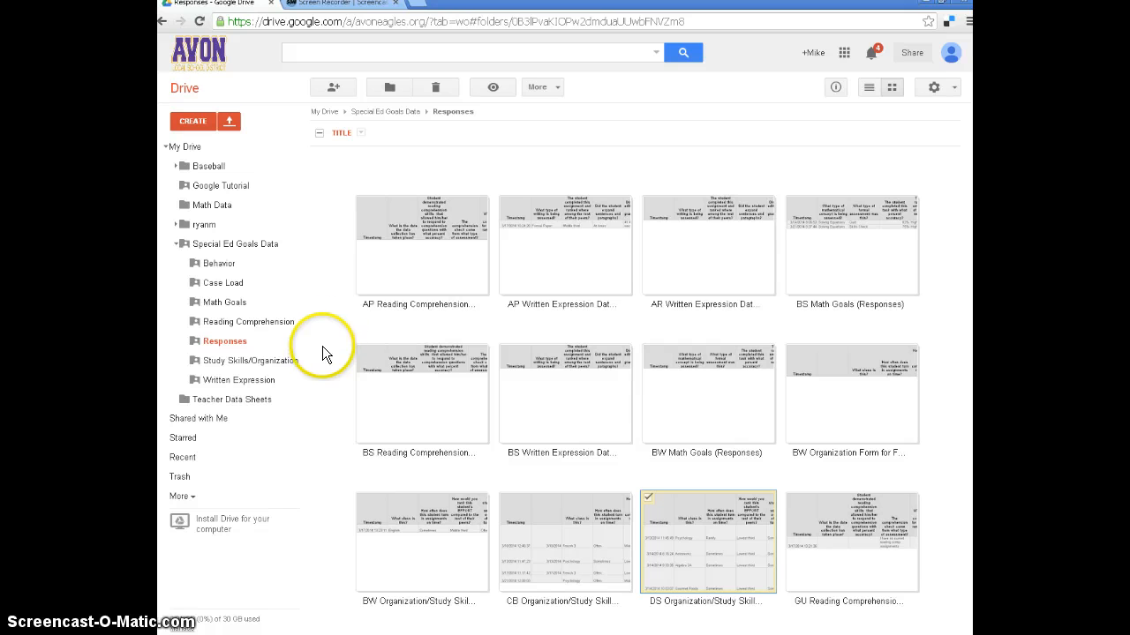